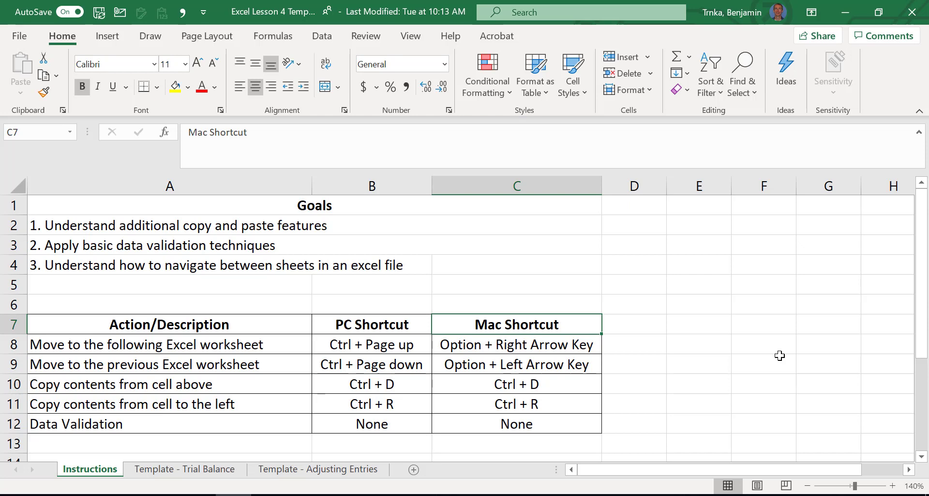
{"action": "left_click", "coordinate": [601, 286]}
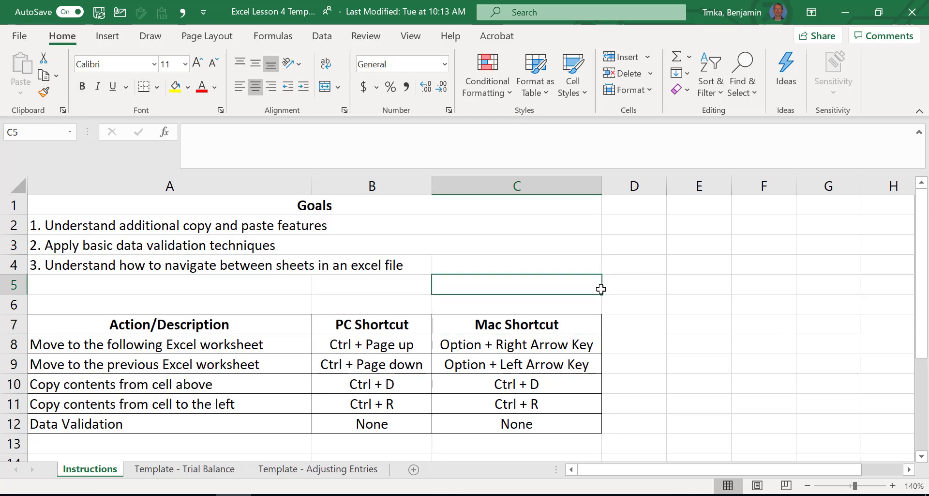
{"action": "left_click", "coordinate": [637, 288]}
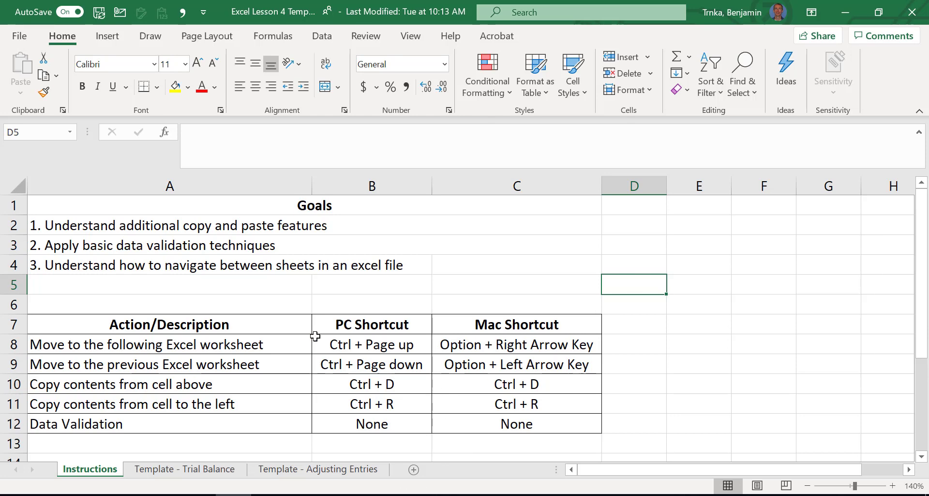
Step: Look at the Template - Trial Balance and Template - Adjusting Entries sheets, and return to the Instructions sheet
{"action": "left_click", "coordinate": [194, 468]}
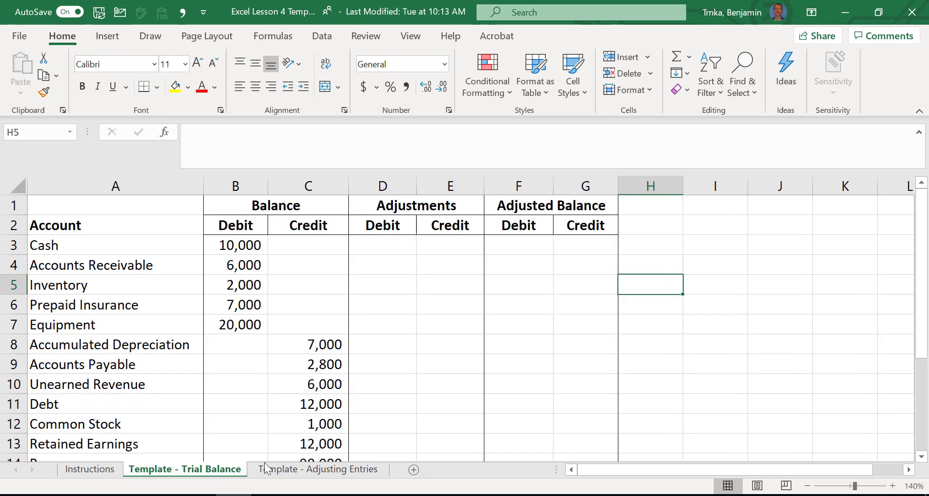
{"action": "left_click", "coordinate": [269, 468]}
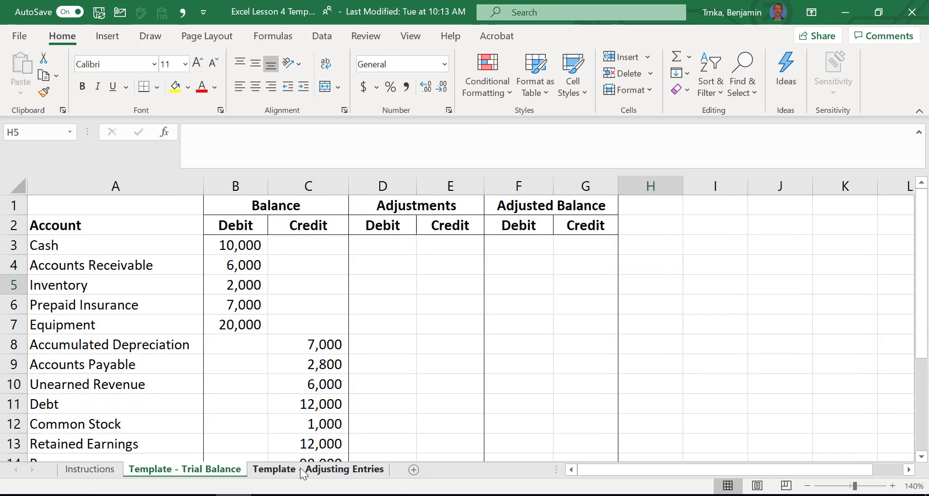
{"action": "left_click", "coordinate": [200, 471]}
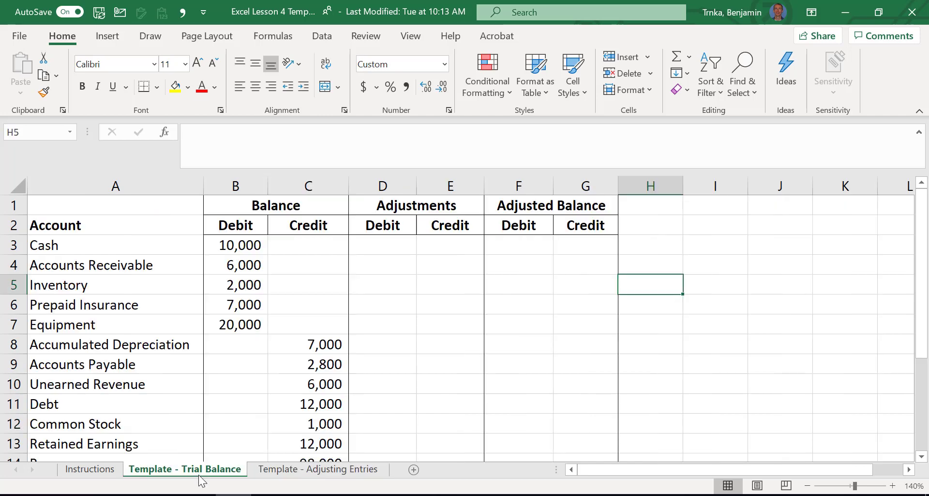
{"action": "left_click", "coordinate": [88, 469]}
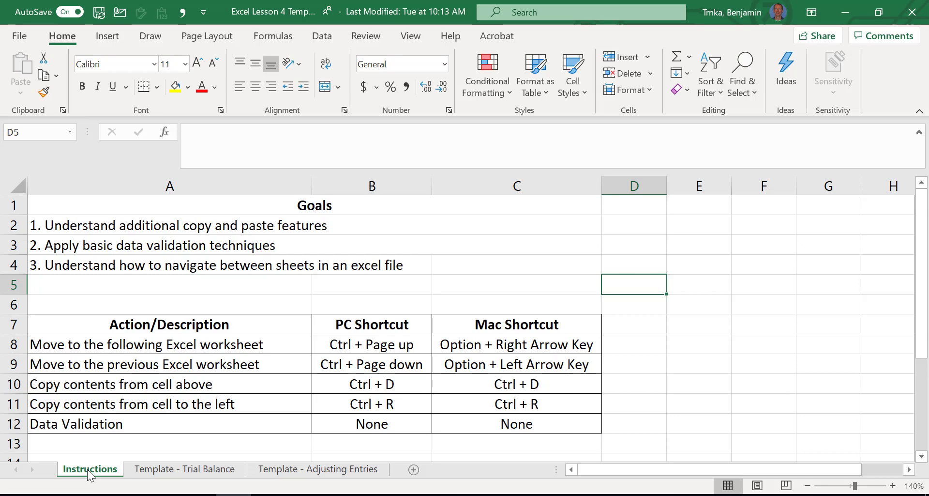
Step: Cycle back and forth through the workbook's three sheets, ending on the Instructions sheet
{"action": "key", "text": "ctrl+Page_Down"}
{"action": "key", "text": "ctrl+Page_Up"}
{"action": "key", "text": "ctrl+Page_Down"}
{"action": "key", "text": "ctrl+Page_Up"}
{"action": "key", "text": "ctrl+Page_Down"}
{"action": "key", "text": "ctrl+Page_Down"}
{"action": "key", "text": "ctrl+Page_Up"}
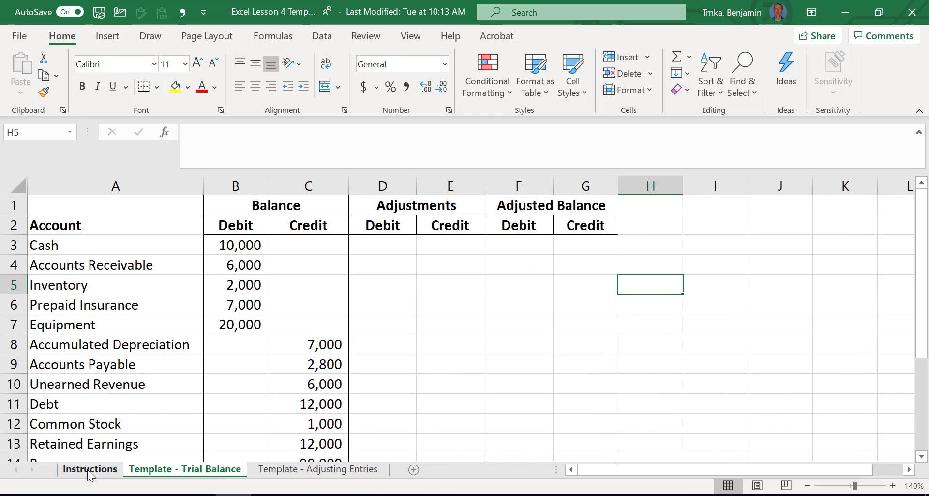
{"action": "key", "text": "ctrl+Page_Up"}
{"action": "key", "text": "ctrl+Page_Down"}
{"action": "key", "text": "ctrl+Page_Down"}
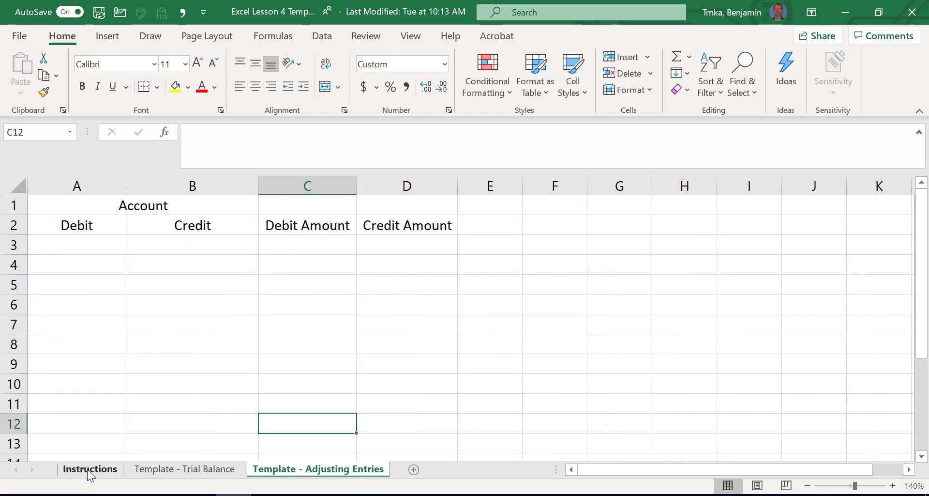
{"action": "left_click", "coordinate": [89, 471]}
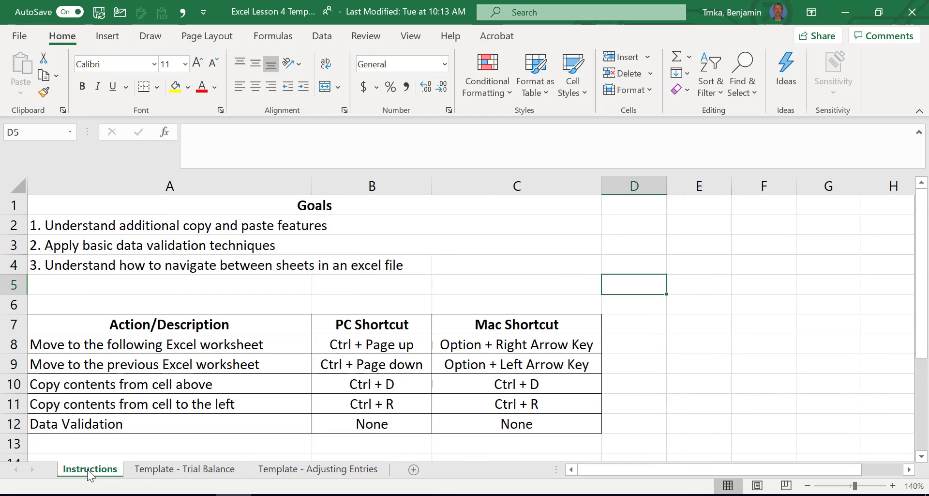
Step: Move forward one sheet at a time to Template - Adjusting Entries, and back the same way to Instructions
{"action": "key", "text": "ctrl+Page_Down"}
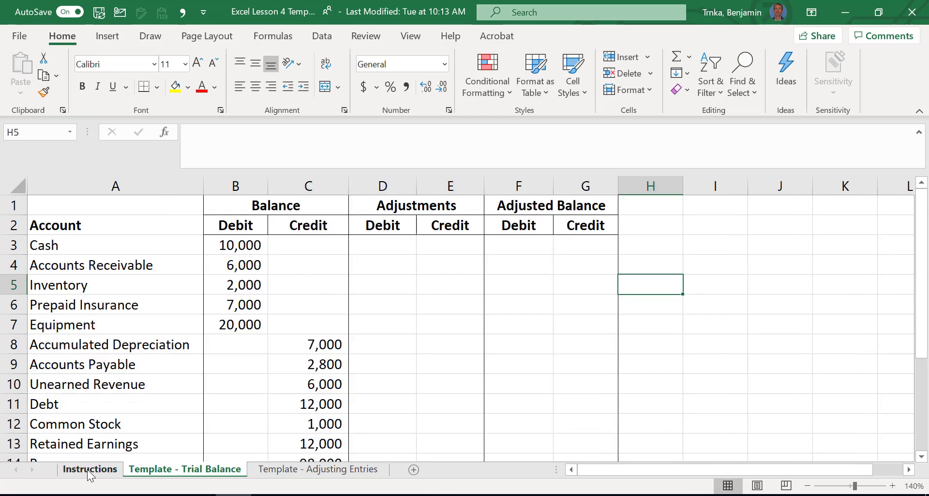
{"action": "key", "text": "ctrl+Page_Down"}
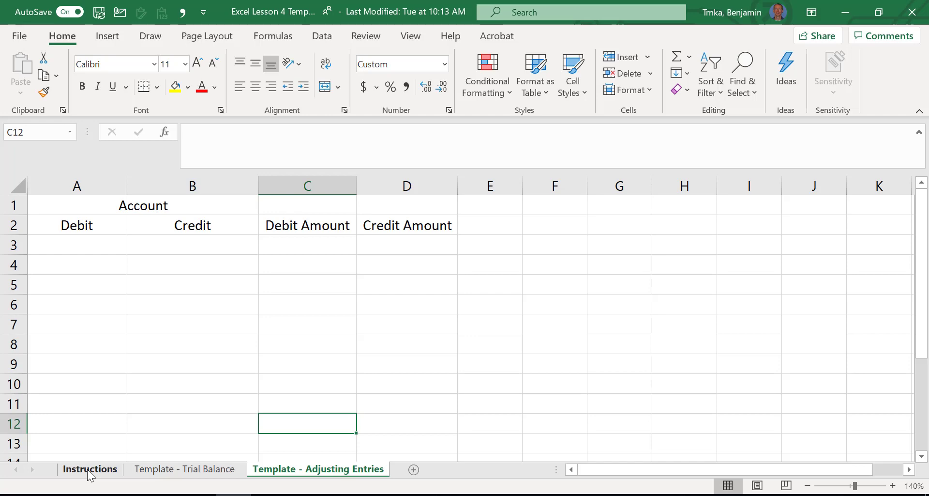
{"action": "key", "text": "ctrl+Page_Up"}
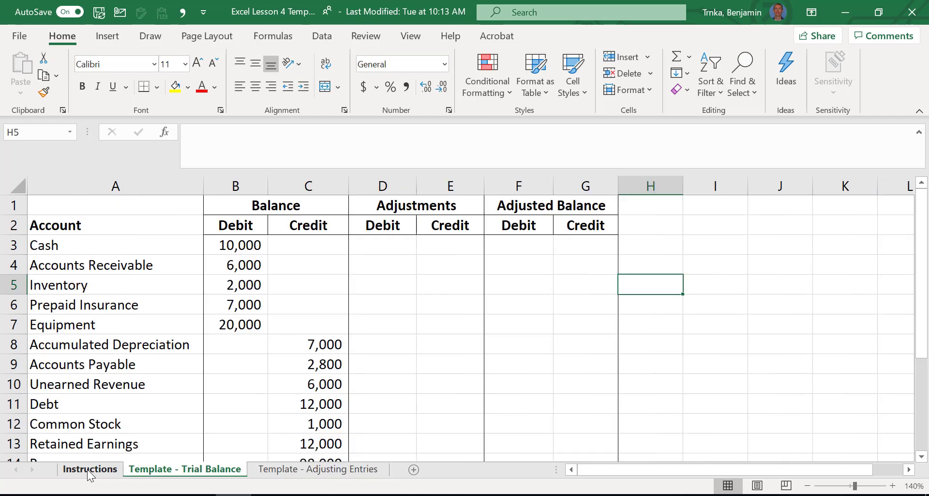
{"action": "key", "text": "ctrl+Page_Up"}
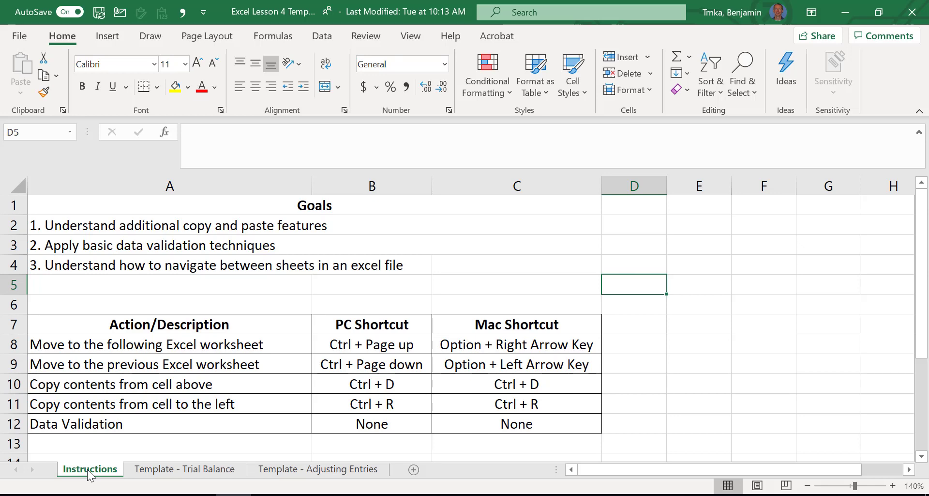
Step: Examine the accounts and balances on the Template - Trial Balance sheet down to the Total row
{"action": "key", "text": "ctrl+Page_Down"}
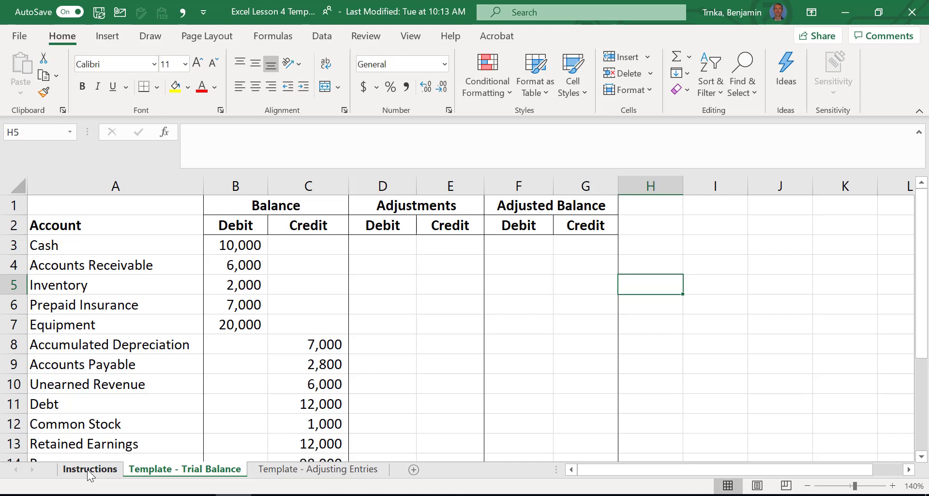
{"action": "key", "text": "Left"}
{"action": "key", "text": "Left"}
{"action": "key", "text": "Left"}
{"action": "key", "text": "Down"}
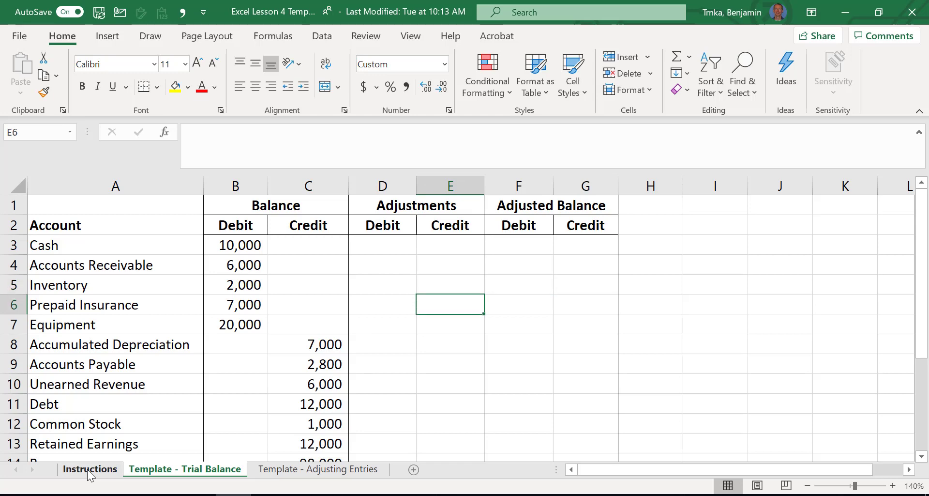
{"action": "key", "text": "Down"}
{"action": "key", "text": "Down"}
{"action": "key", "text": "Down"}
{"action": "key", "text": "Down"}
{"action": "key", "text": "Down"}
{"action": "key", "text": "Down"}
{"action": "key", "text": "Down"}
{"action": "key", "text": "Down"}
{"action": "key", "text": "Down"}
{"action": "key", "text": "Down"}
{"action": "key", "text": "Down"}
{"action": "key", "text": "Down"}
{"action": "key", "text": "Down"}
{"action": "key", "text": "Down"}
{"action": "key", "text": "Down"}
{"action": "key", "text": "Left"}
{"action": "key", "text": "Left"}
{"action": "key", "text": "Left"}
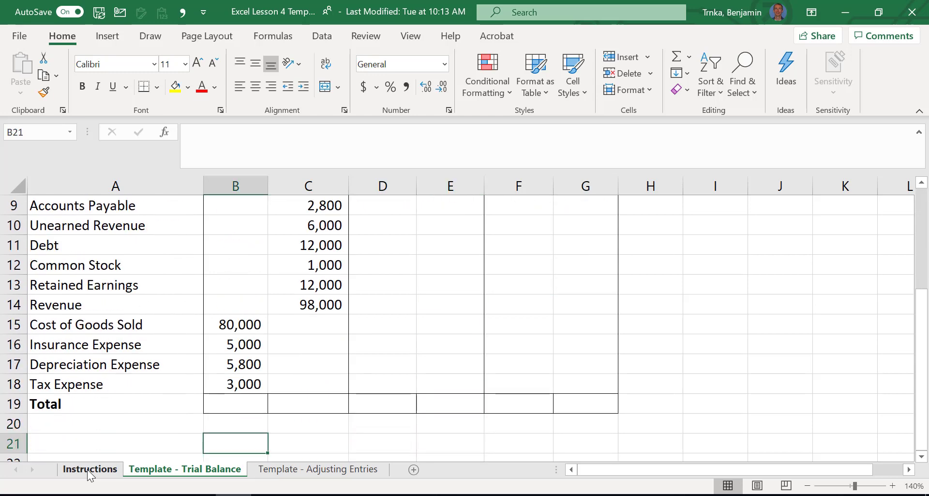
Step: Examine the Balance, Adjustments and Adjusted Balance headings in row 1 of the trial balance
{"action": "key", "text": "Up"}
{"action": "key", "text": "Up"}
{"action": "key", "text": "Up"}
{"action": "key", "text": "Up"}
{"action": "key", "text": "Up"}
{"action": "key", "text": "Up"}
{"action": "key", "text": "Up"}
{"action": "key", "text": "Up"}
{"action": "key", "text": "Up"}
{"action": "key", "text": "Up"}
{"action": "key", "text": "Up"}
{"action": "key", "text": "Up"}
{"action": "key", "text": "Up"}
{"action": "key", "text": "Up"}
{"action": "key", "text": "Up"}
{"action": "key", "text": "Up"}
{"action": "key", "text": "Up"}
{"action": "key", "text": "Up"}
{"action": "key", "text": "Up"}
{"action": "key", "text": "Up"}
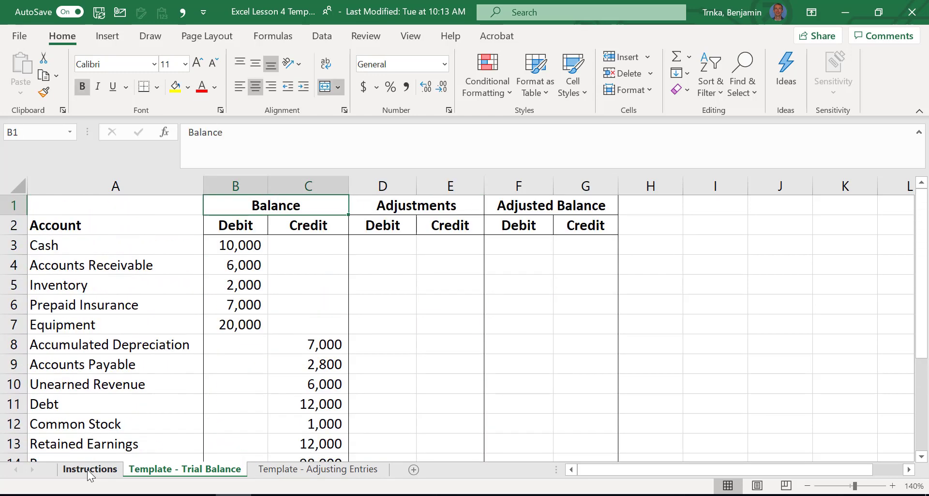
{"action": "key", "text": "Right"}
{"action": "key", "text": "Right"}
{"action": "key", "text": "Right"}
{"action": "key", "text": "Left"}
{"action": "key", "text": "Left"}
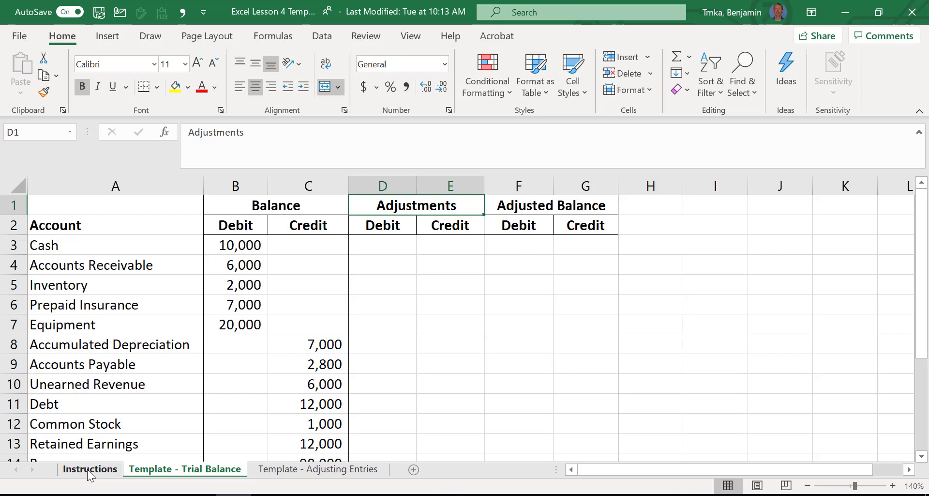
Step: Go to the Template - Adjusting Entries sheet and select the first empty cell under the Debit account heading, A3
{"action": "key", "text": "ctrl+Page_Down"}
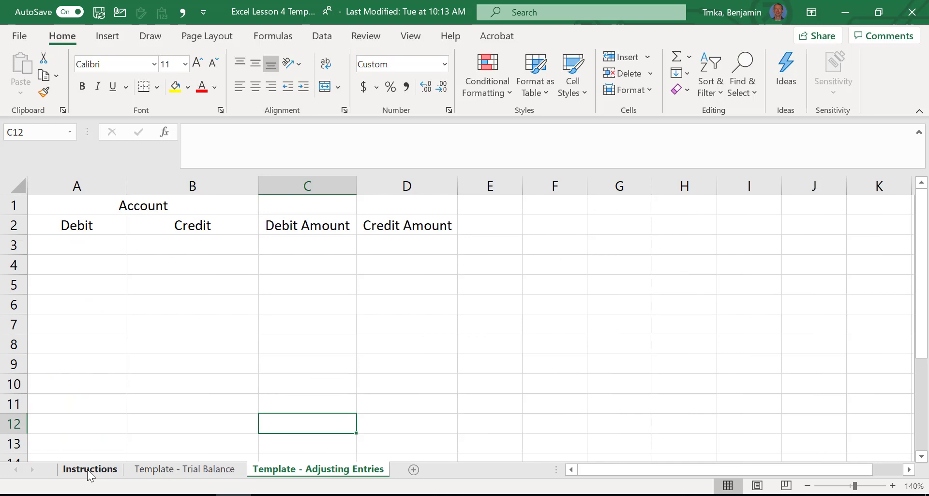
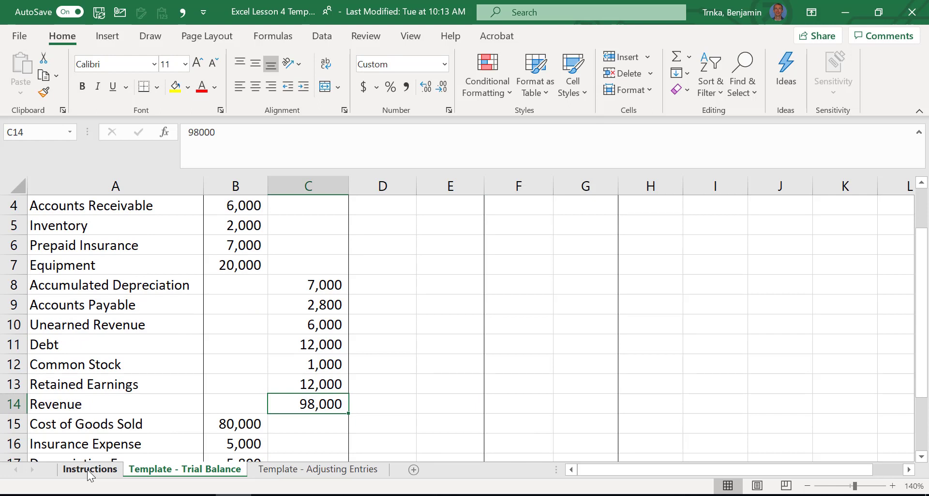
{"action": "key", "text": "ctrl+Page_Down"}
{"action": "key", "text": "Up"}
{"action": "key", "text": "Up"}
{"action": "key", "text": "Up"}
{"action": "key", "text": "Up"}
{"action": "key", "text": "Up"}
{"action": "key", "text": "Up"}
{"action": "key", "text": "Up"}
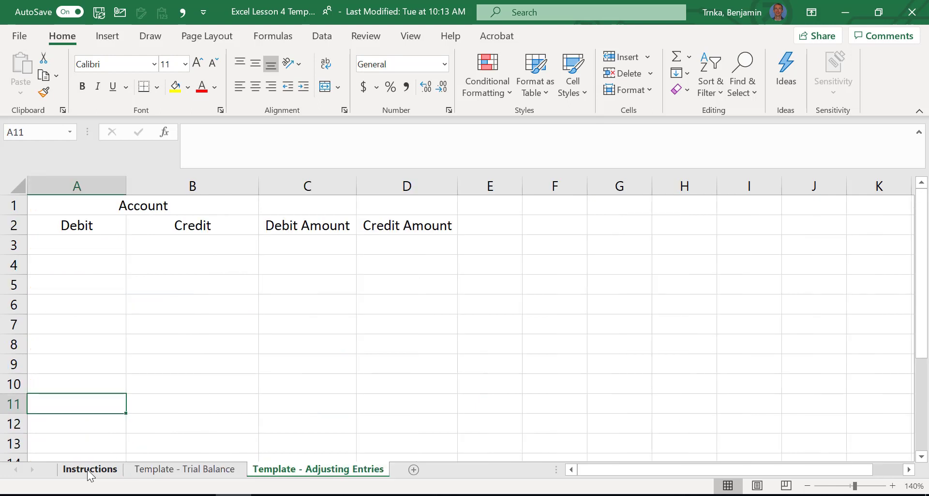
{"action": "key", "text": "Up"}
{"action": "key", "text": "Up"}
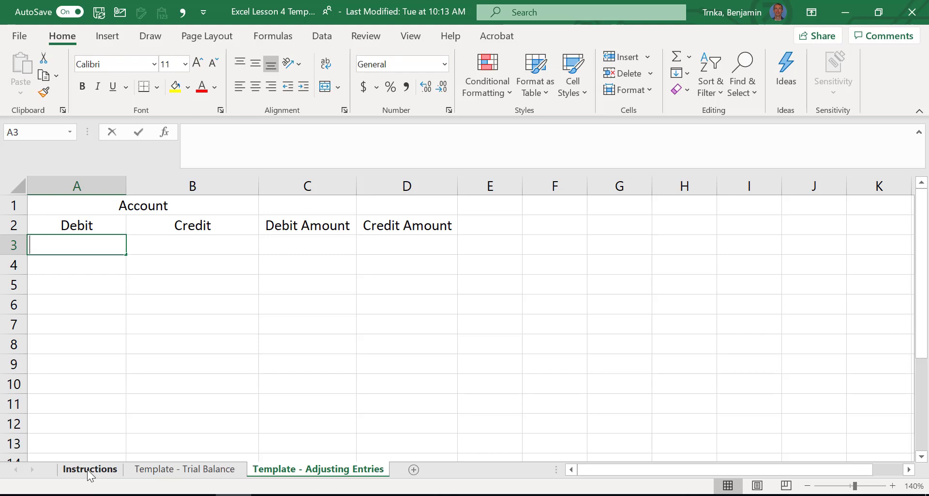
Step: Enter a sample adjusting entry with Accounts Receivable in A3 and the misspelled account Renevue in B4
{"action": "type", "text": "Accounts Receivable"}
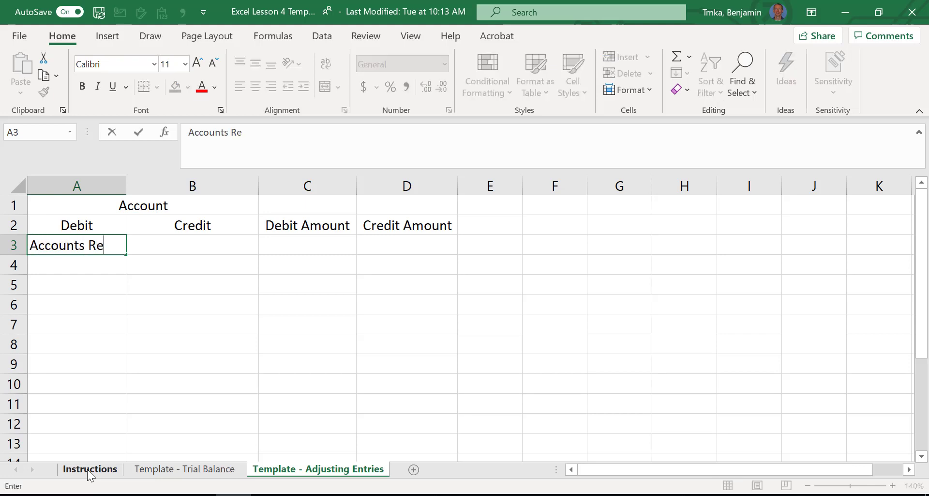
{"action": "key", "text": "Return"}
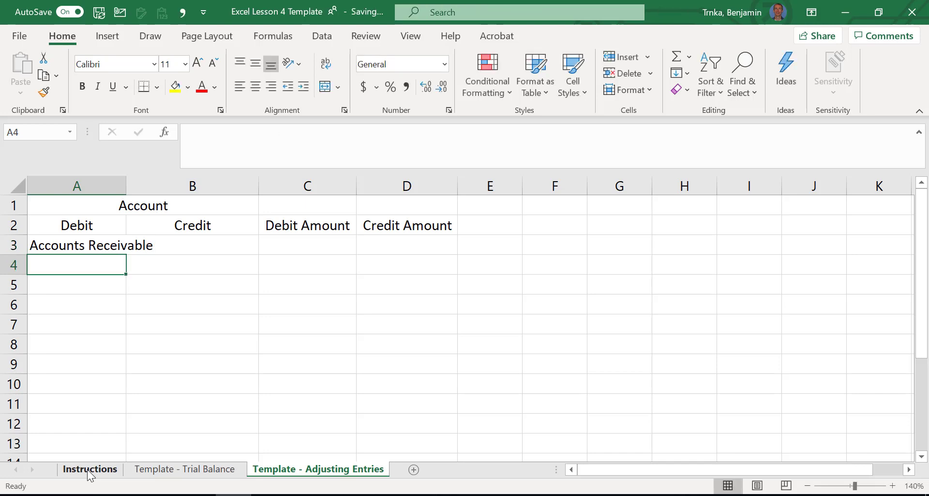
{"action": "key", "text": "Tab"}
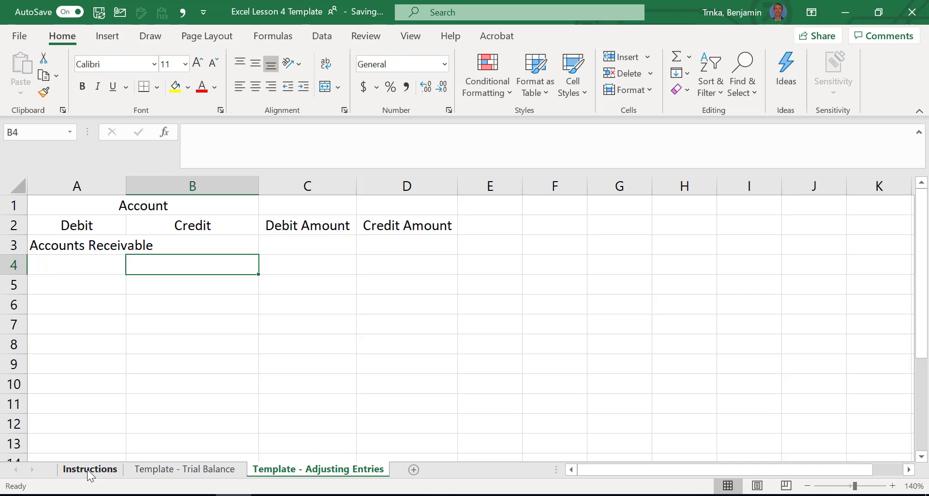
{"action": "type", "text": "REnevue"}
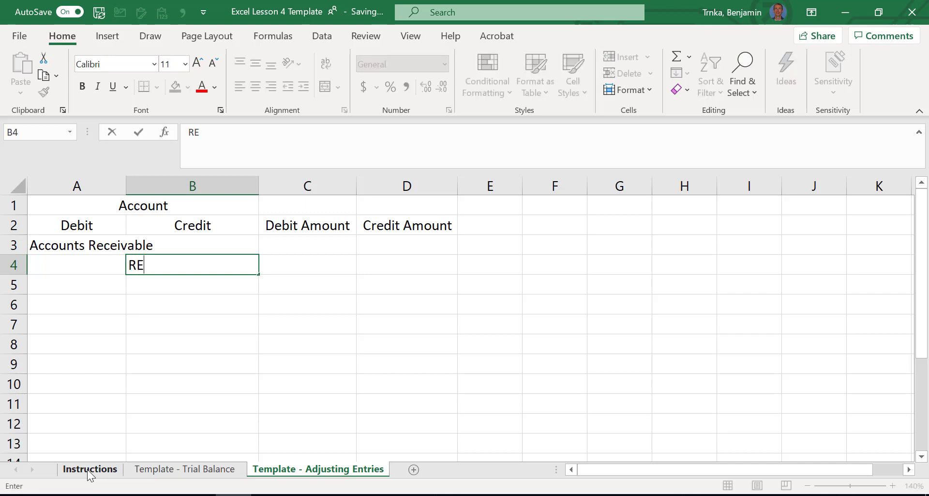
{"action": "key", "text": "Return"}
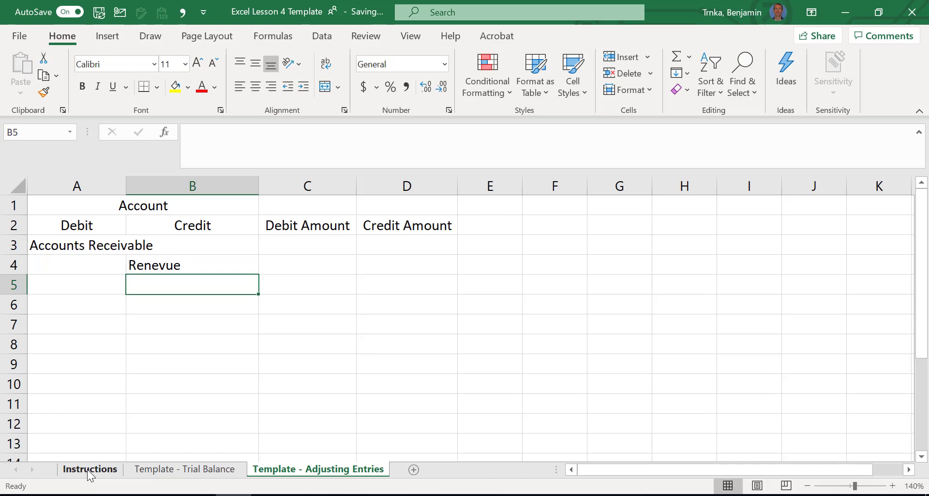
Step: Clear the sample account names from cells B4 and A3
{"action": "key", "text": "Up"}
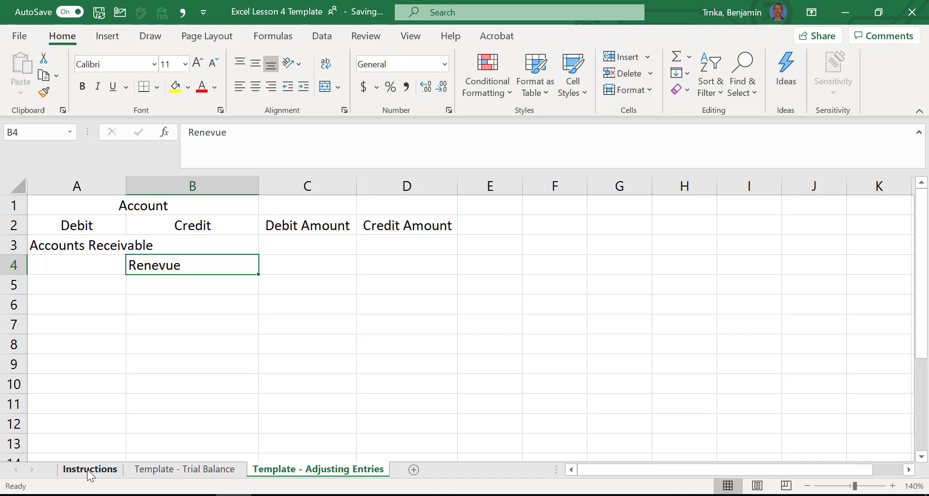
{"action": "key", "text": "Delete"}
{"action": "key", "text": "Left"}
{"action": "key", "text": "Up"}
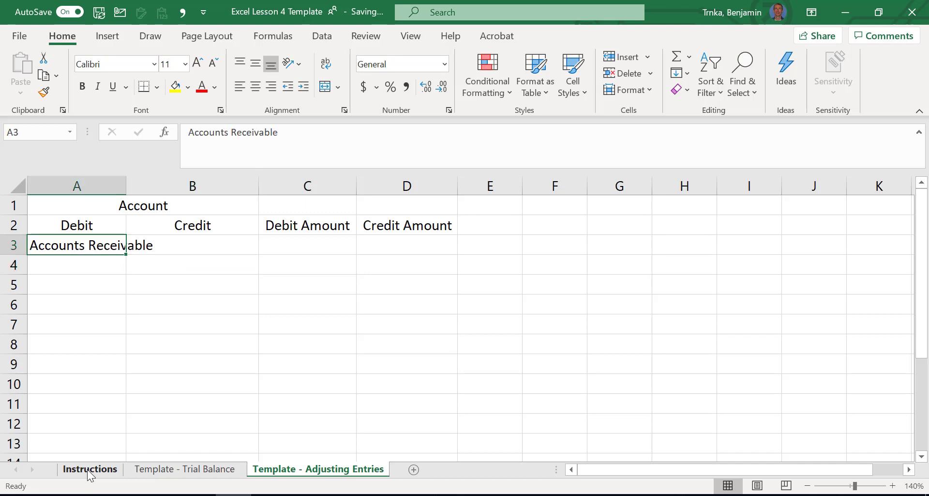
{"action": "key", "text": "Delete"}
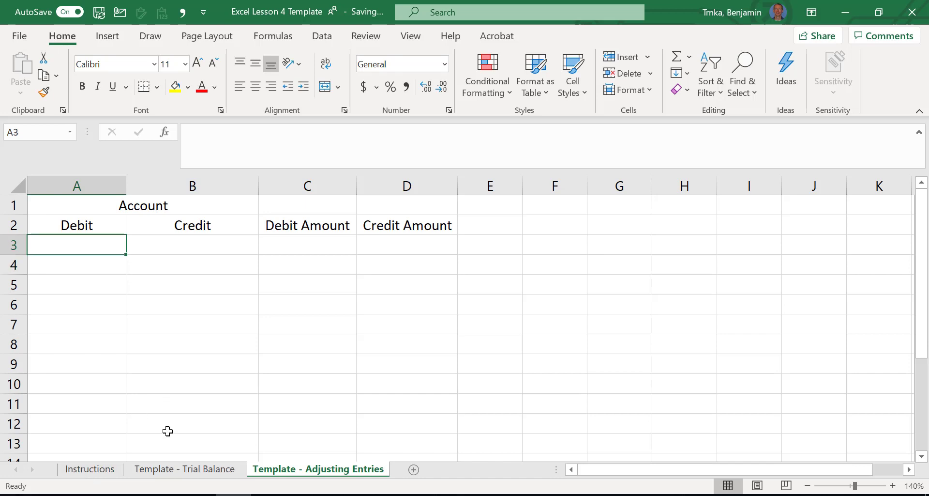
Step: Examine the account names on the Template - Trial Balance sheet, going back up to Cash in A3
{"action": "key", "text": "ctrl+Page_Up"}
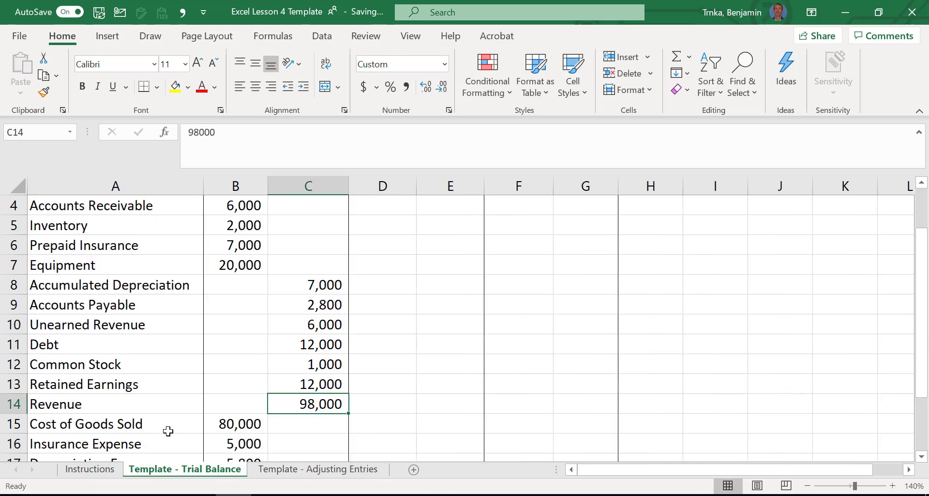
{"action": "key", "text": "Up"}
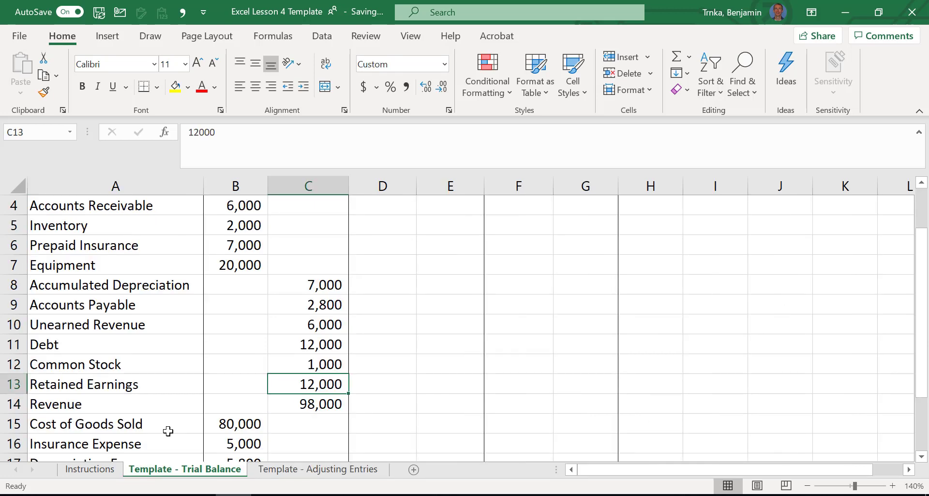
{"action": "key", "text": "Up"}
{"action": "key", "text": "Up"}
{"action": "key", "text": "Up"}
{"action": "key", "text": "Up"}
{"action": "key", "text": "Up"}
{"action": "key", "text": "Up"}
{"action": "key", "text": "Up"}
{"action": "key", "text": "Up"}
{"action": "key", "text": "Up"}
{"action": "key", "text": "ctrl+Home"}
{"action": "key", "text": "Down"}
{"action": "key", "text": "Down"}
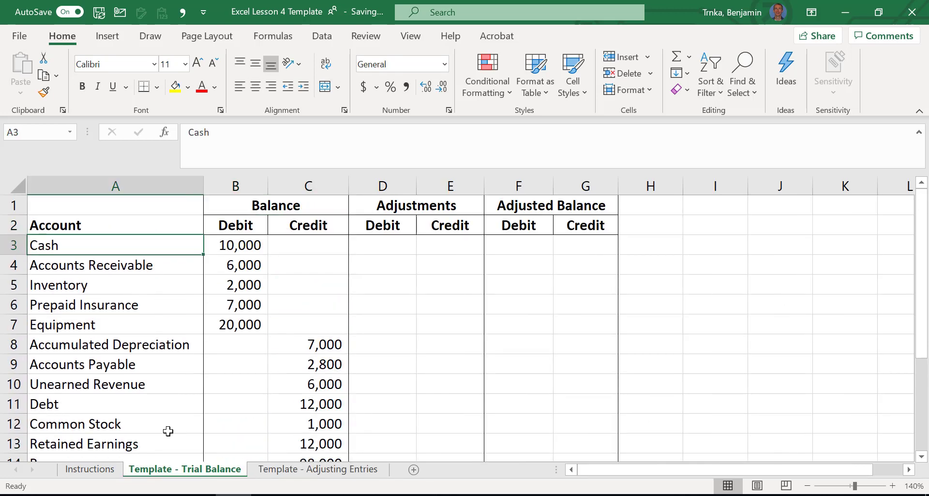
Step: Set up data validation for cell A3 on the Template - Adjusting Entries sheet so that it allows a List
{"action": "key", "text": "ctrl+Page_Down"}
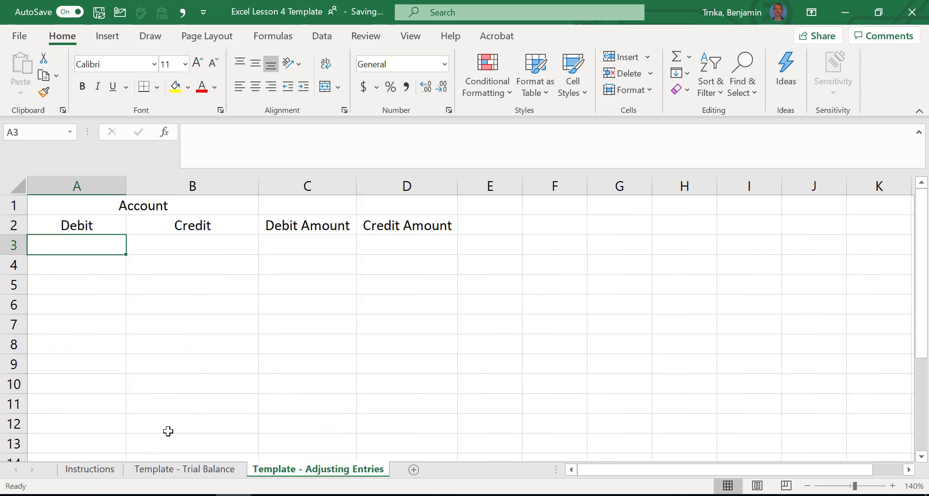
{"action": "left_click", "coordinate": [327, 32]}
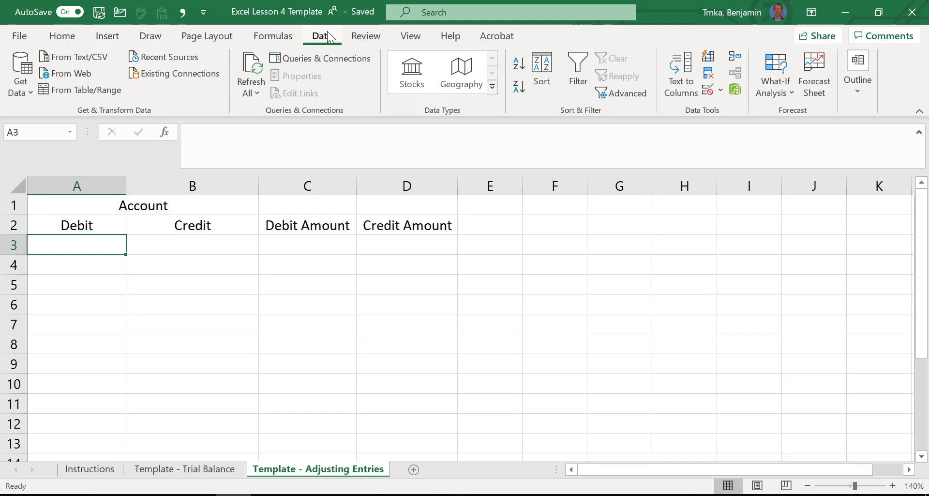
{"action": "key", "text": "alt"}
{"action": "key", "text": "d"}
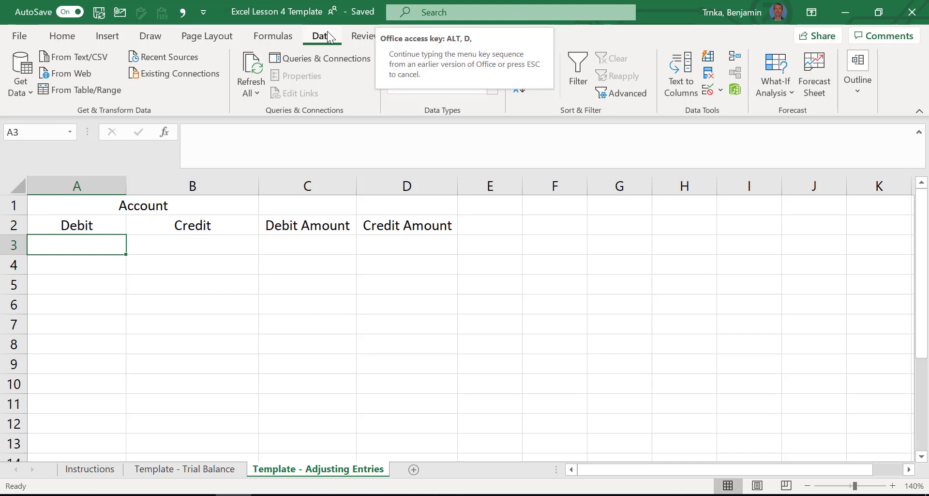
{"action": "key", "text": "Escape"}
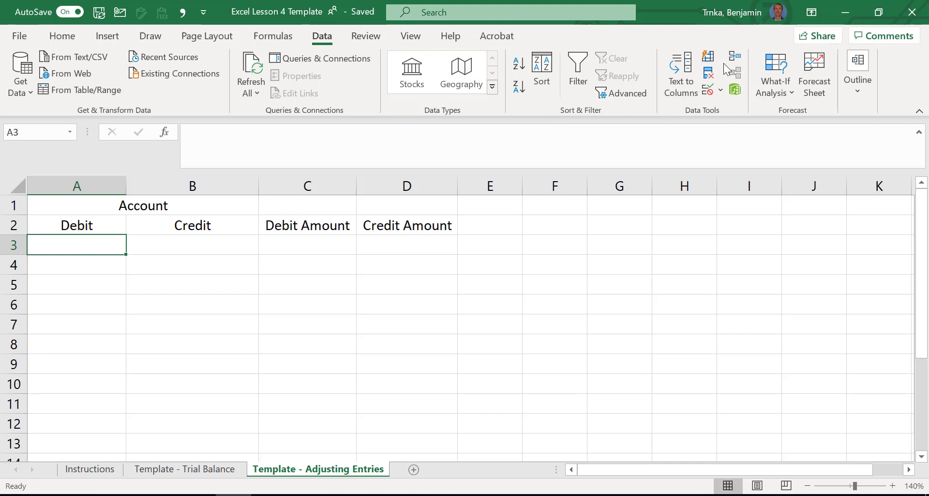
{"action": "left_click", "coordinate": [721, 90]}
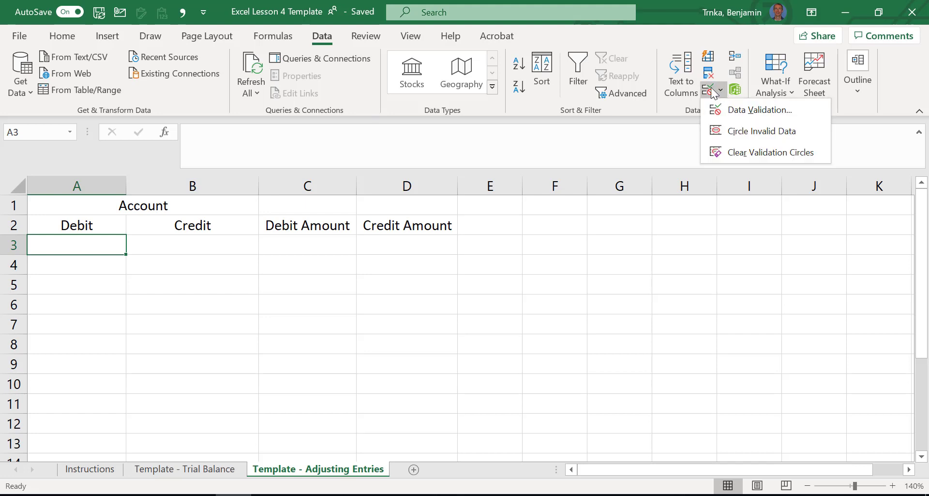
{"action": "left_click", "coordinate": [728, 113]}
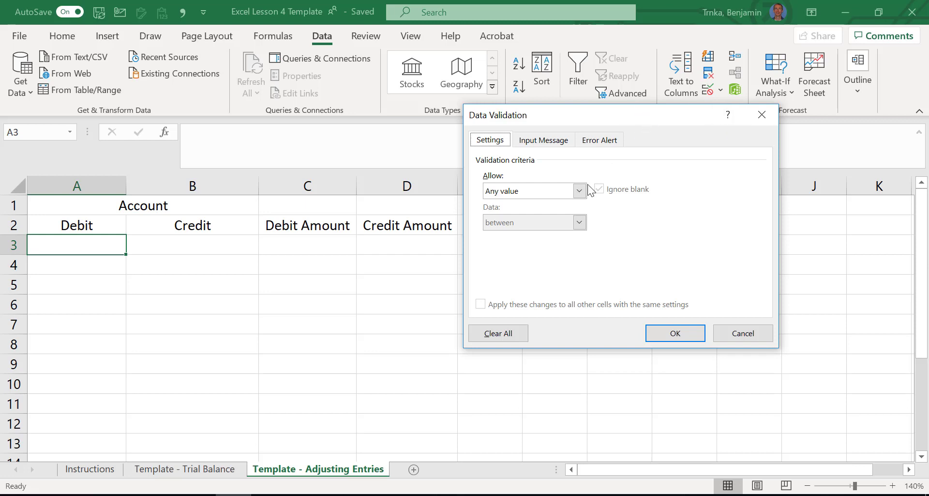
{"action": "left_click", "coordinate": [572, 191]}
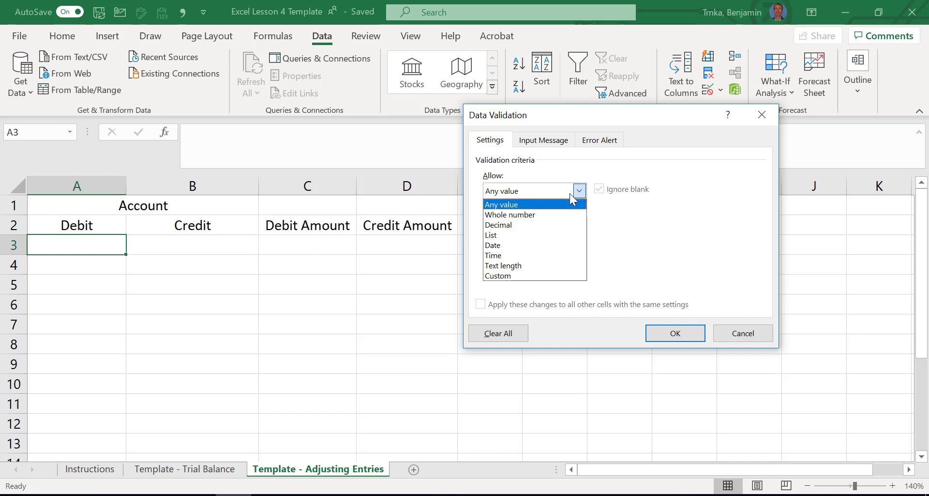
{"action": "left_click", "coordinate": [561, 235]}
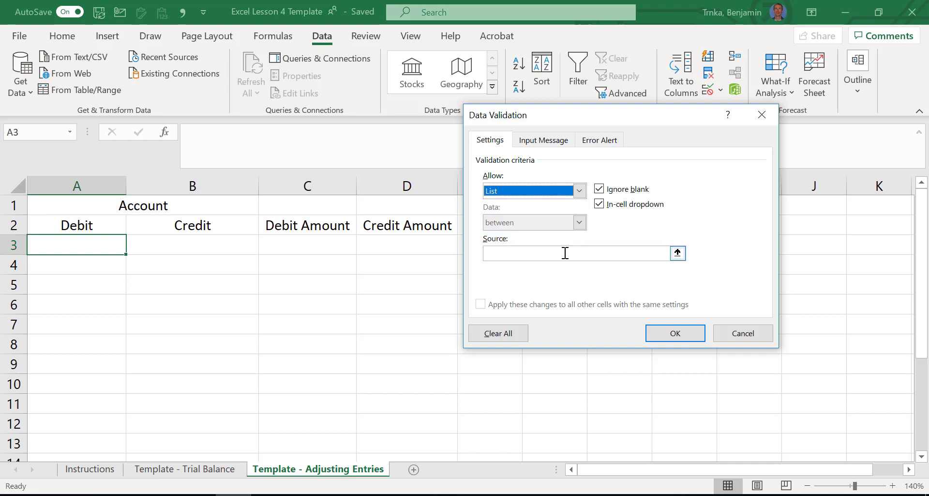
Step: Set the list source to the account names in A3:A18 of Template - Trial Balance, leaving out Total, and apply the validation
{"action": "left_click", "coordinate": [565, 253]}
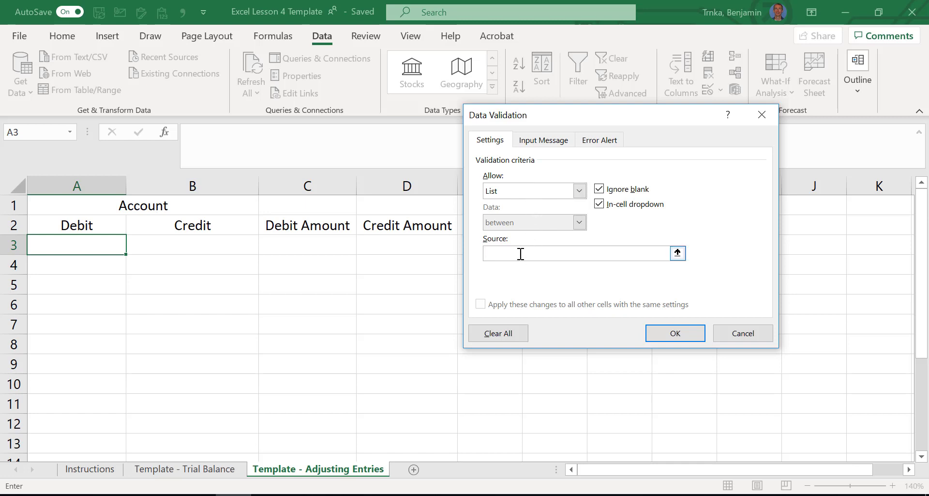
{"action": "left_click", "coordinate": [209, 471]}
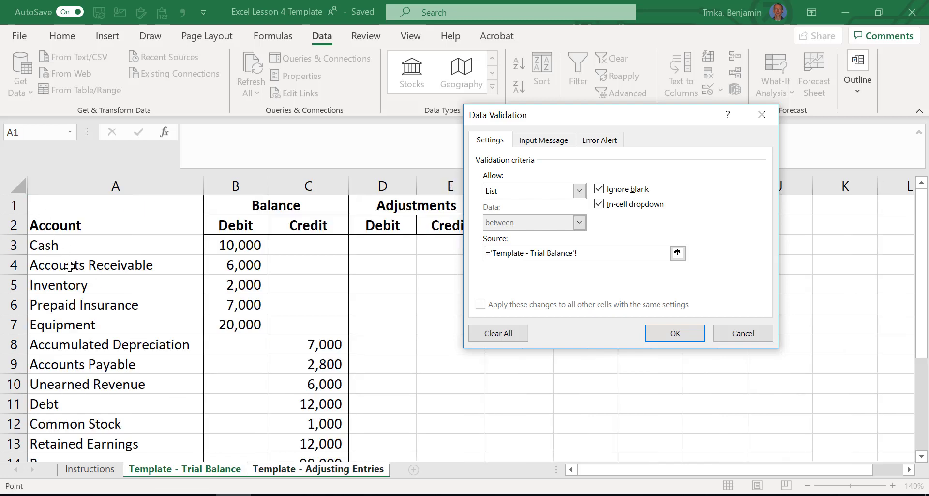
{"action": "left_click", "coordinate": [68, 244]}
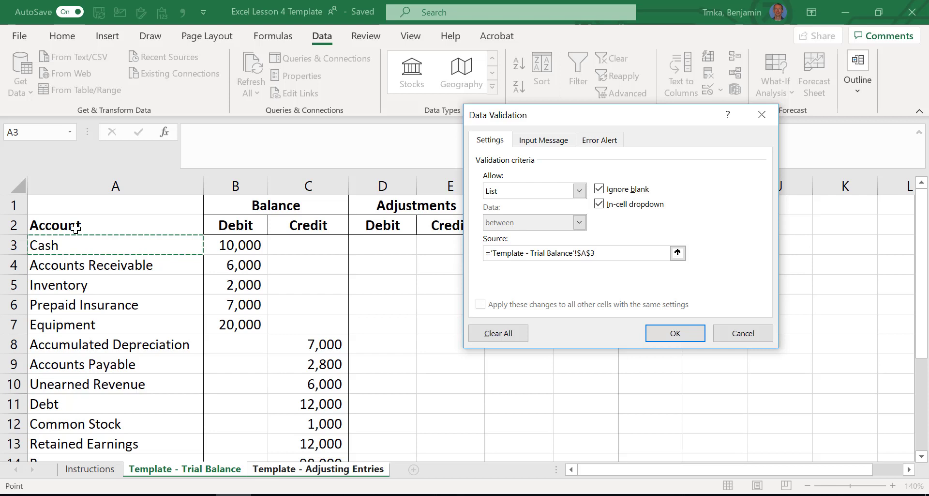
{"action": "key", "text": "ctrl+shift+Down"}
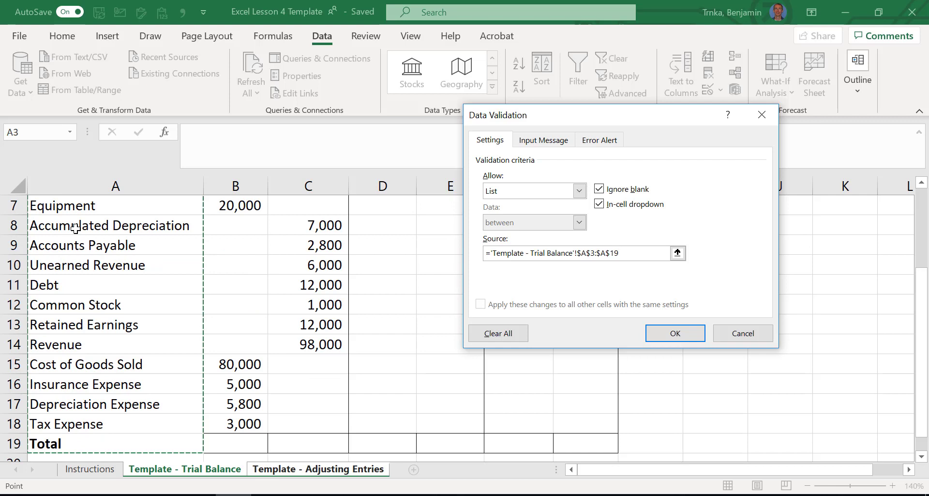
{"action": "key", "text": "ctrl+shift+Up"}
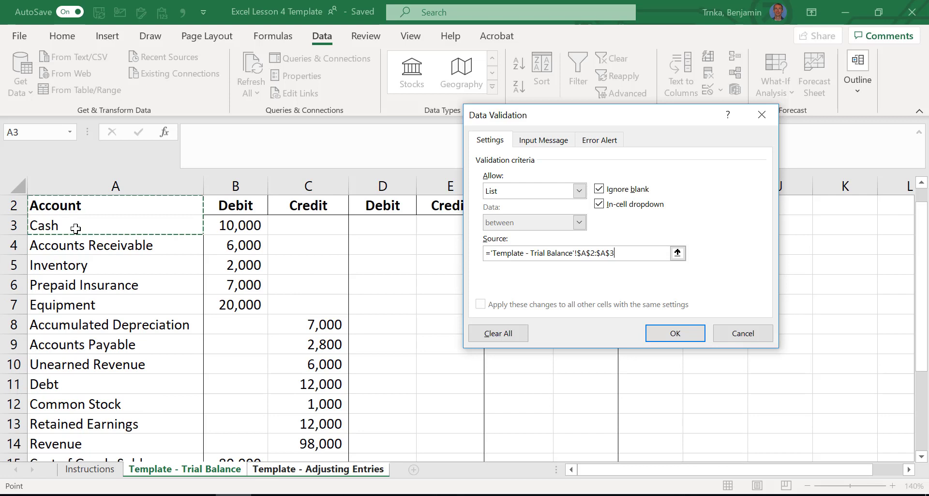
{"action": "key", "text": "ctrl+shift+Down"}
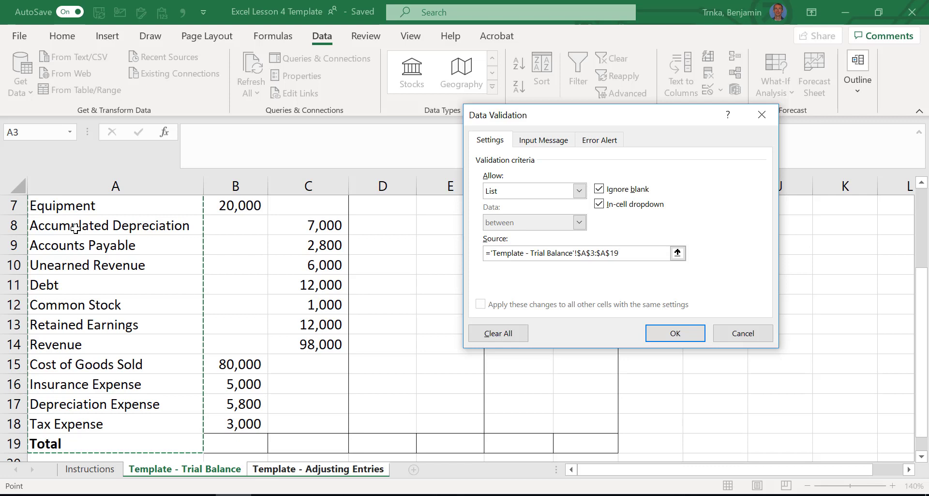
{"action": "key", "text": "shift+Up"}
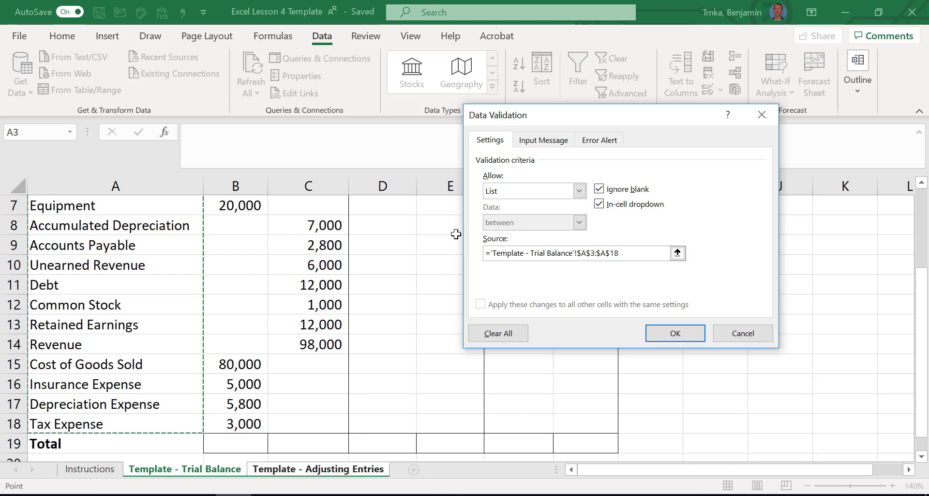
{"action": "left_click", "coordinate": [664, 332]}
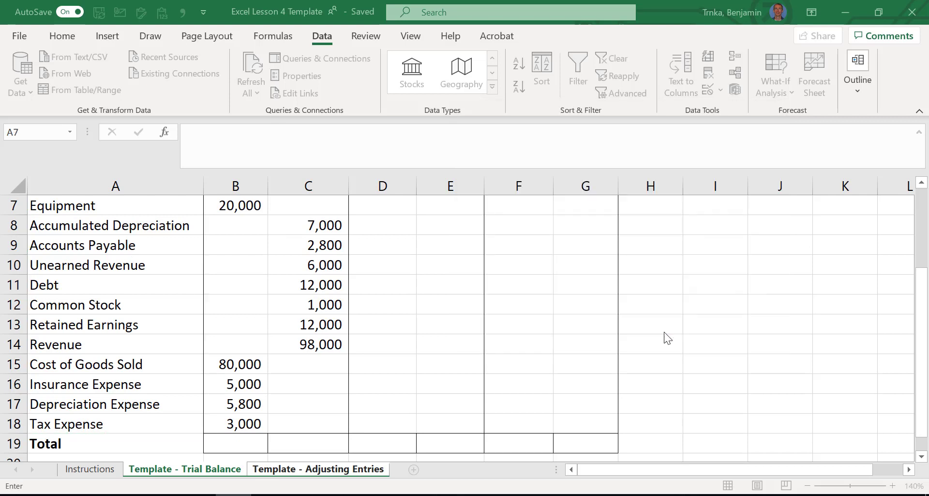
{"action": "left_click", "coordinate": [668, 334]}
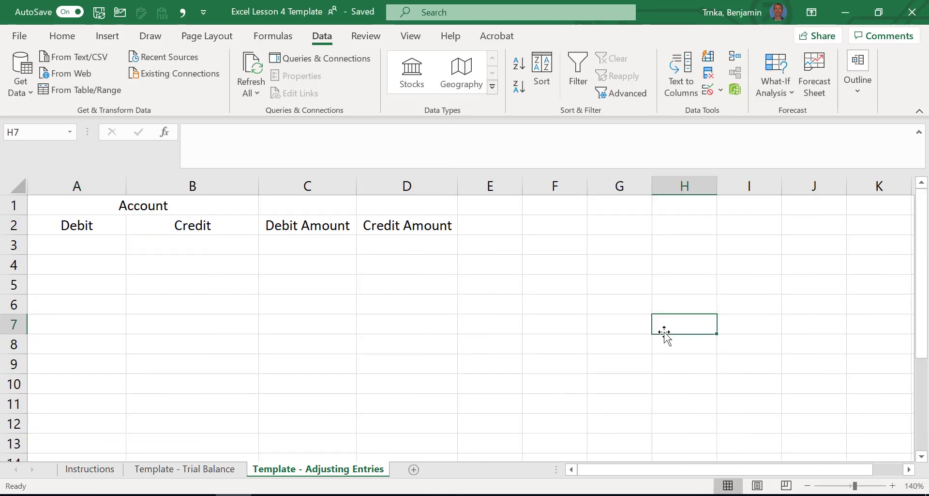
Step: Return to cell A3 under the Debit heading and choose Accounts Receivable from its list of allowed accounts
{"action": "key", "text": "Down"}
{"action": "key", "text": "Left"}
{"action": "key", "text": "Left"}
{"action": "key", "text": "Left"}
{"action": "key", "text": "Left"}
{"action": "key", "text": "Left"}
{"action": "key", "text": "Left"}
{"action": "key", "text": "Left"}
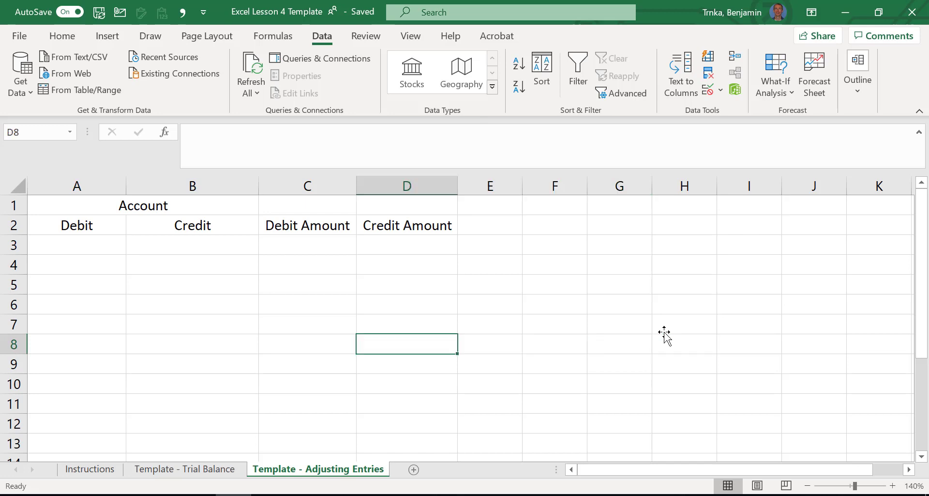
{"action": "key", "text": "Up"}
{"action": "key", "text": "Up"}
{"action": "key", "text": "Up"}
{"action": "key", "text": "Up"}
{"action": "key", "text": "Up"}
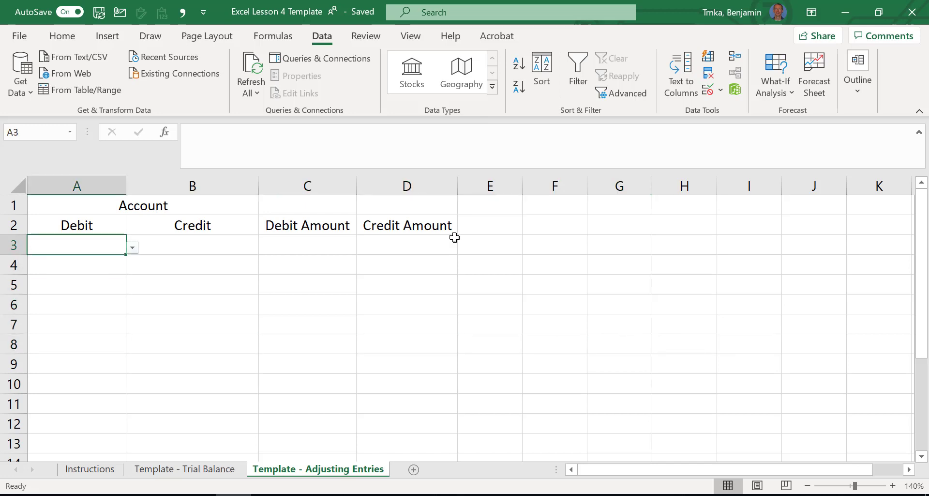
{"action": "left_click", "coordinate": [132, 247]}
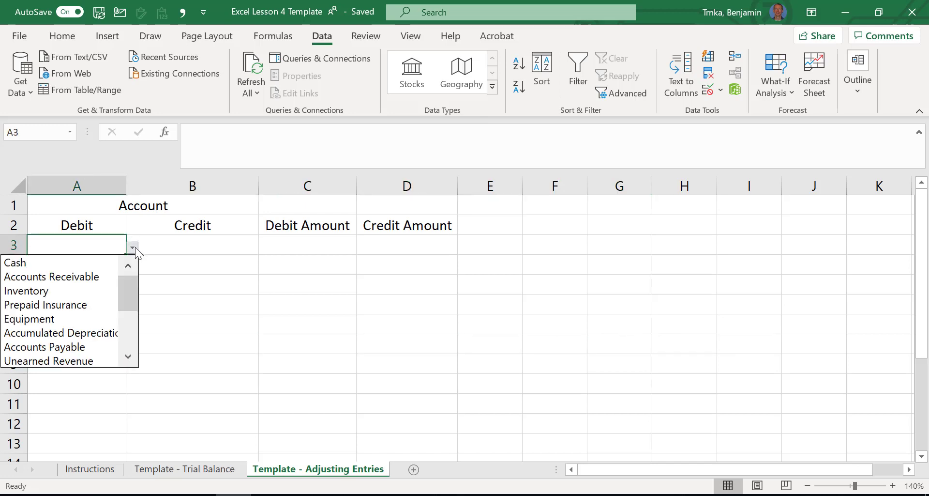
{"action": "left_click", "coordinate": [111, 281]}
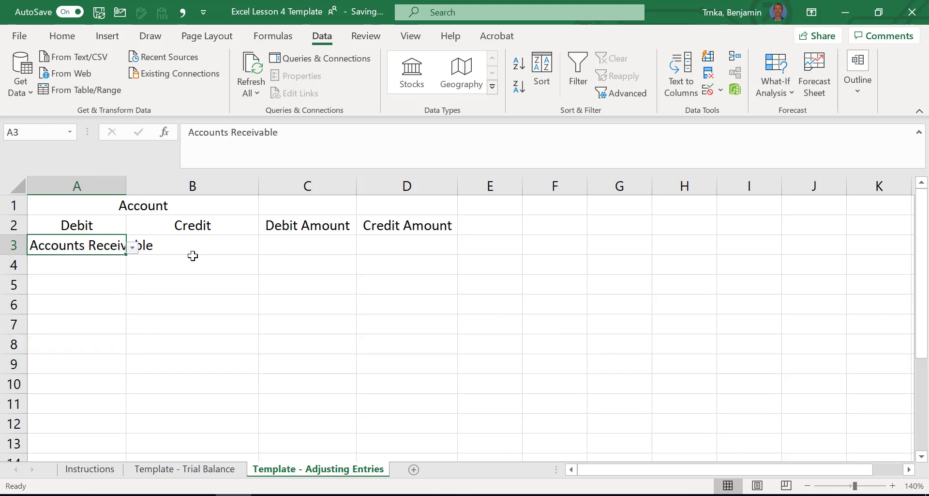
Step: Enter 23000 as the debit amount in cell C3
{"action": "left_click", "coordinate": [287, 231]}
{"action": "key", "text": "Down"}
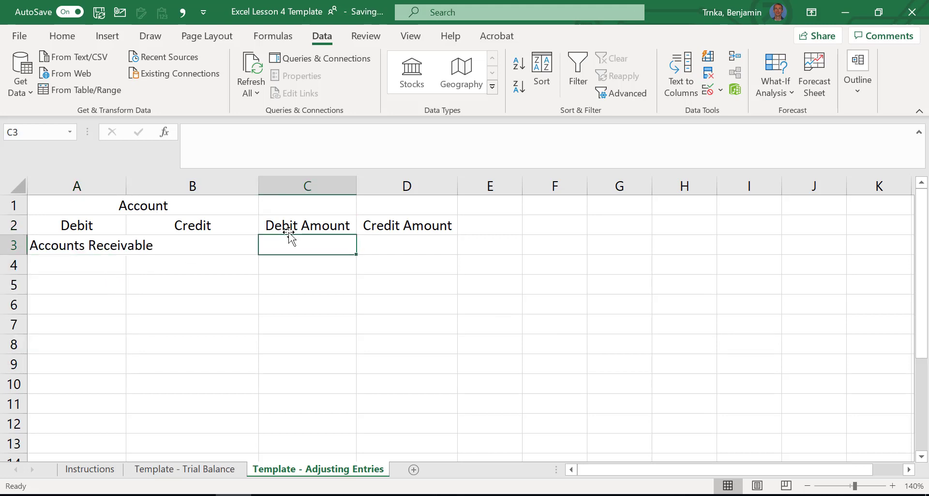
{"action": "type", "text": "23000"}
{"action": "key", "text": "Return"}
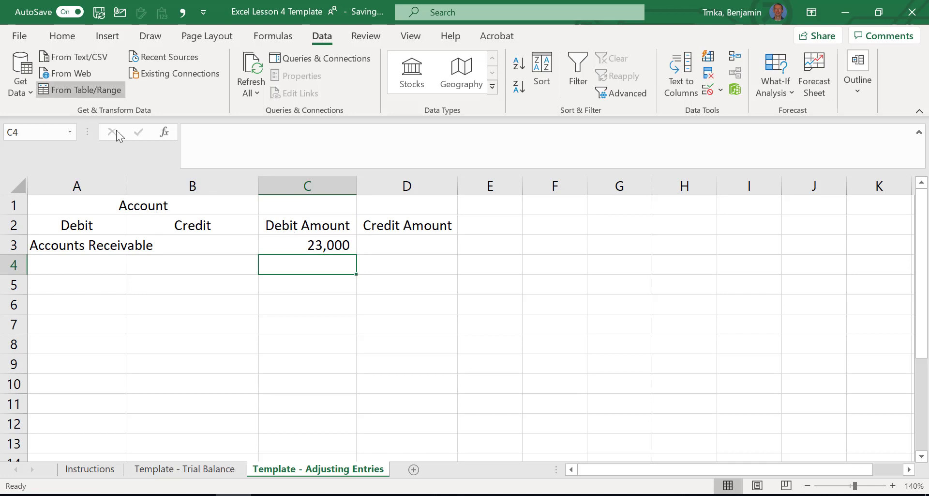
Step: Set up data validation for the whole credit account column B so that it allows a List
{"action": "left_click", "coordinate": [211, 178]}
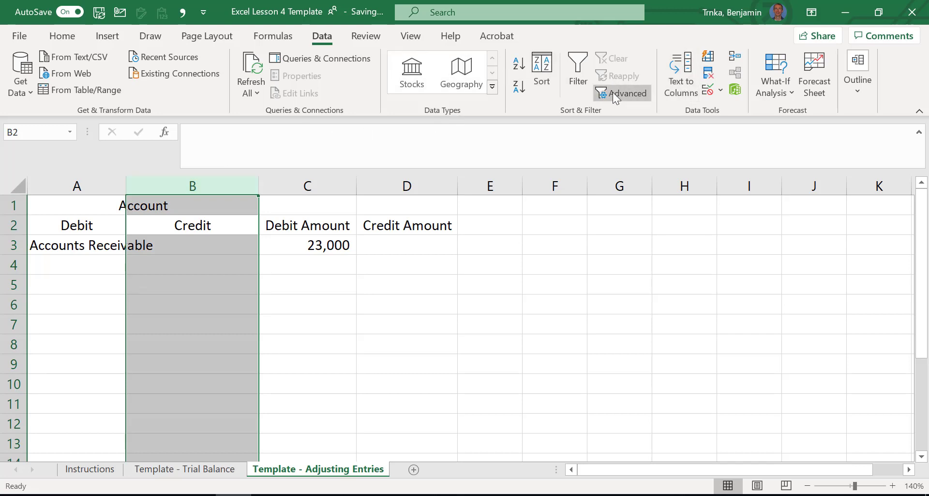
{"action": "left_click", "coordinate": [709, 92]}
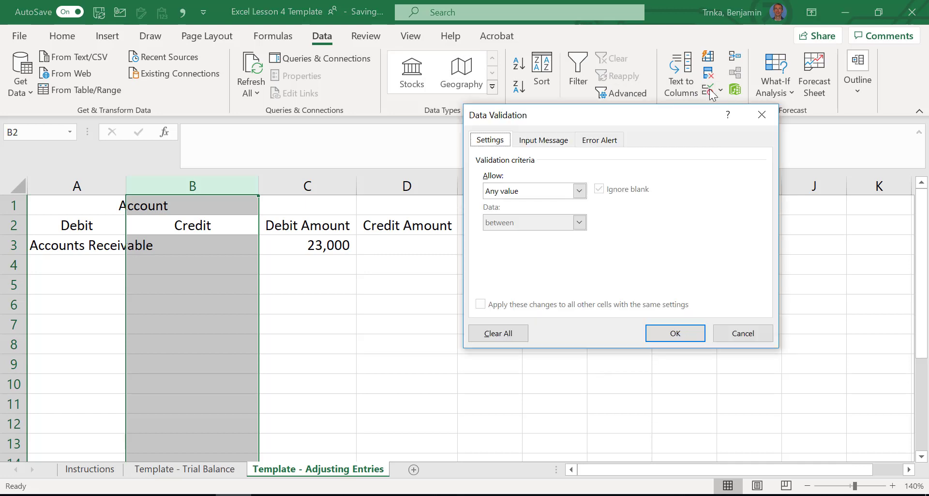
{"action": "left_click", "coordinate": [578, 192]}
{"action": "left_click", "coordinate": [547, 233]}
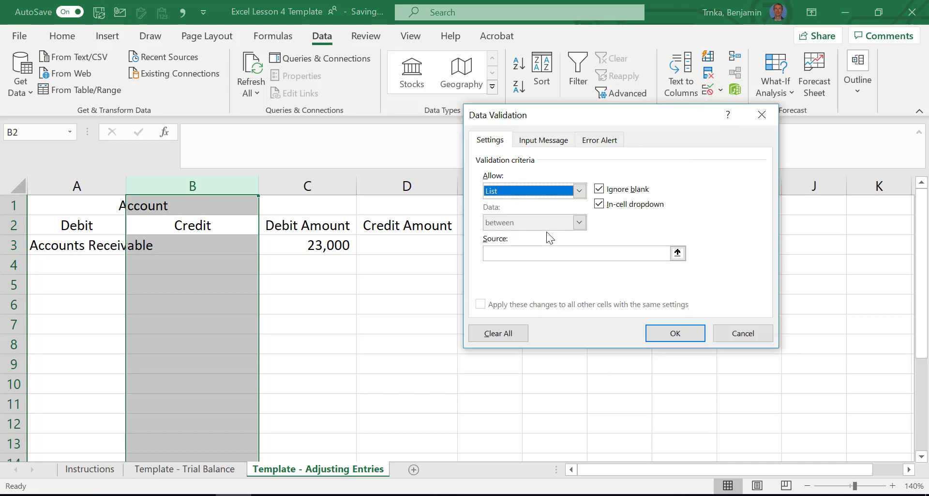
Step: Set column B's list source to the accounts in A3:A18 of Template - Trial Balance, excluding the Account heading, and apply the validation
{"action": "left_click", "coordinate": [533, 254]}
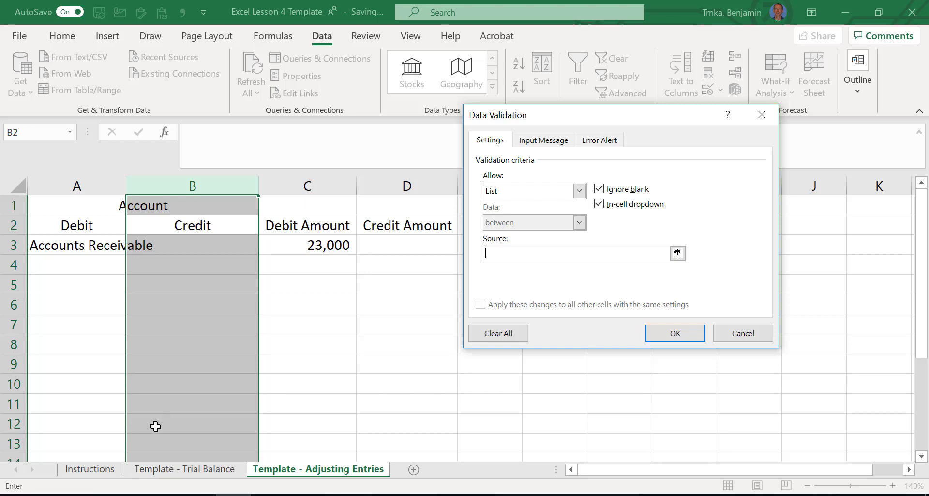
{"action": "left_click", "coordinate": [197, 469]}
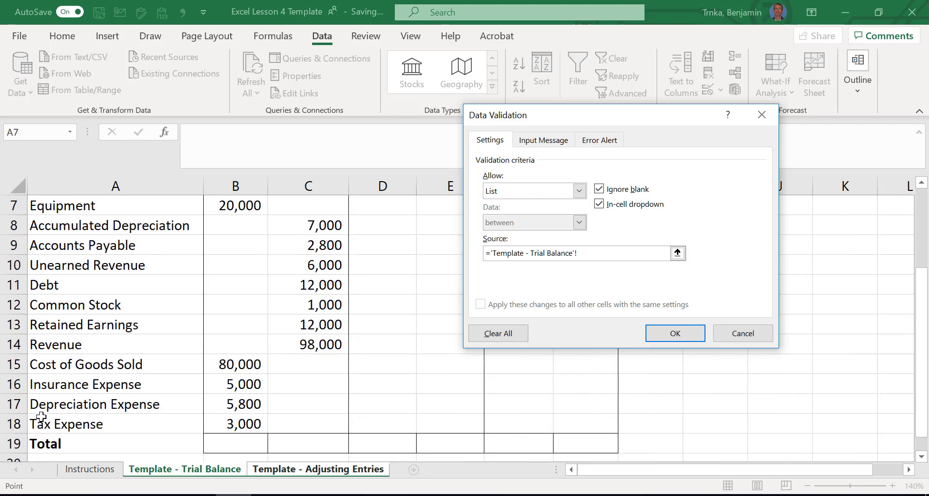
{"action": "left_click", "coordinate": [63, 423]}
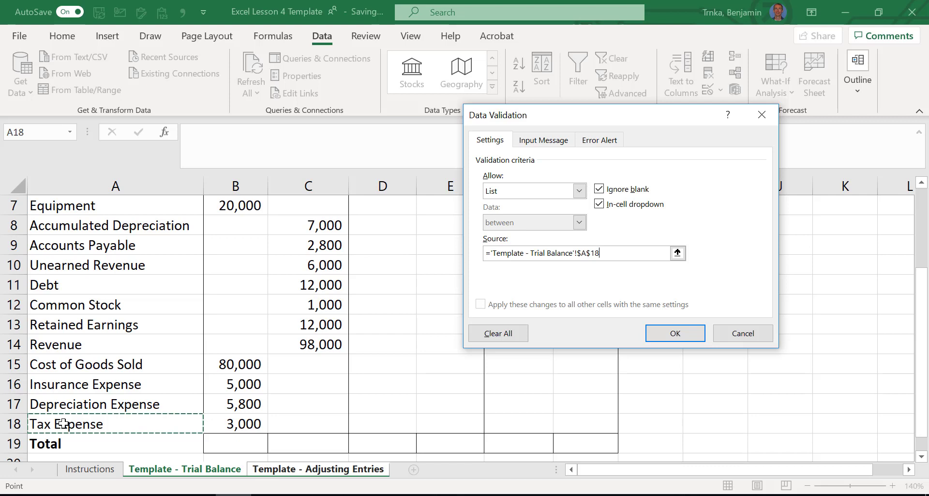
{"action": "key", "text": "ctrl+shift+Up"}
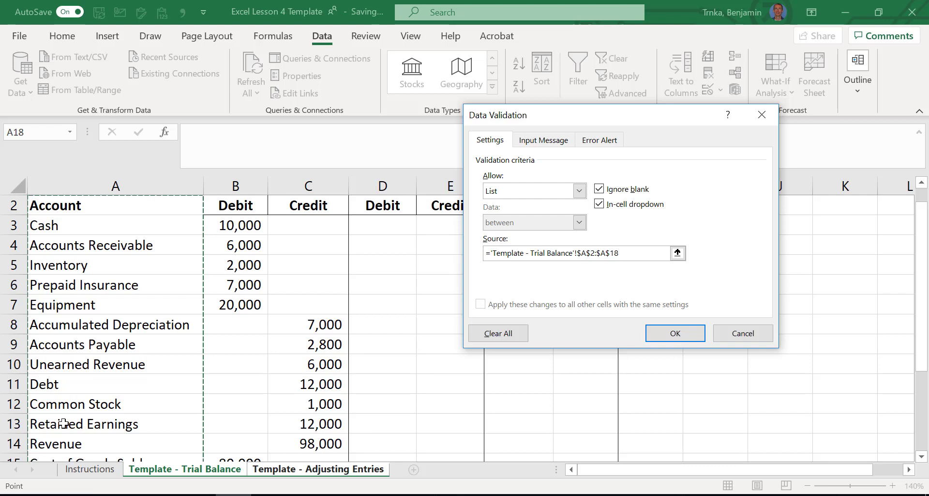
{"action": "key", "text": "shift+Down"}
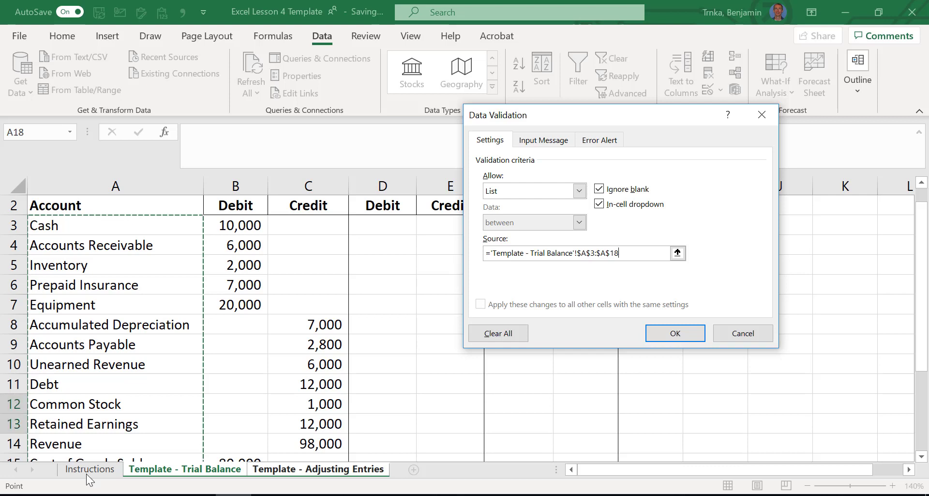
{"action": "left_click", "coordinate": [678, 333]}
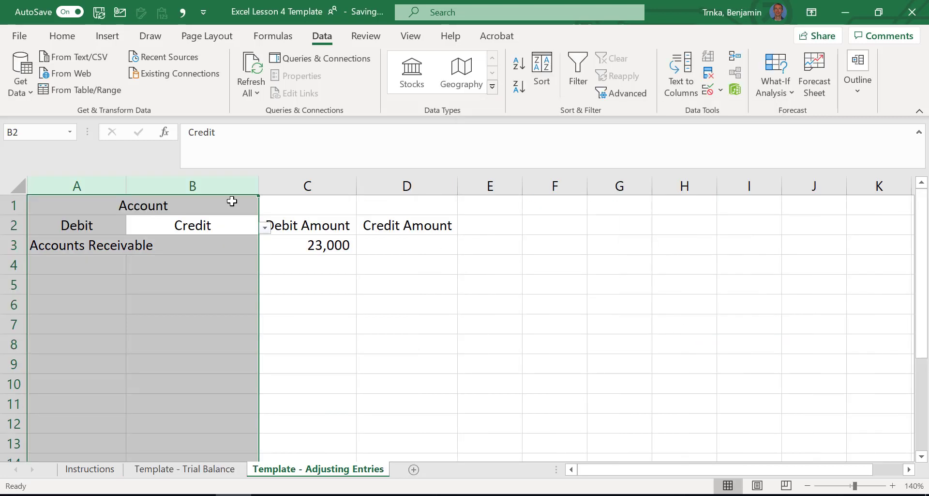
Step: Choose Revenue from the list of allowed accounts in credit cell B4, and clear the cell again
{"action": "left_click", "coordinate": [210, 264]}
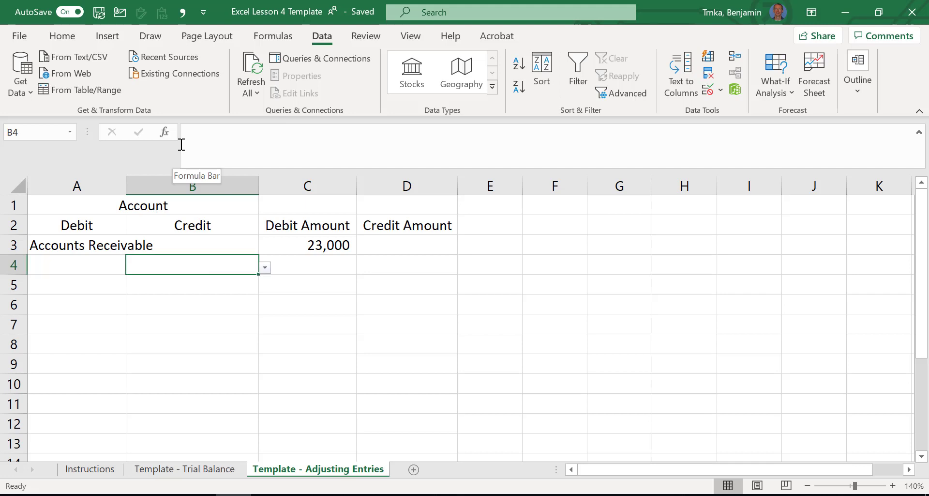
{"action": "left_click", "coordinate": [265, 268]}
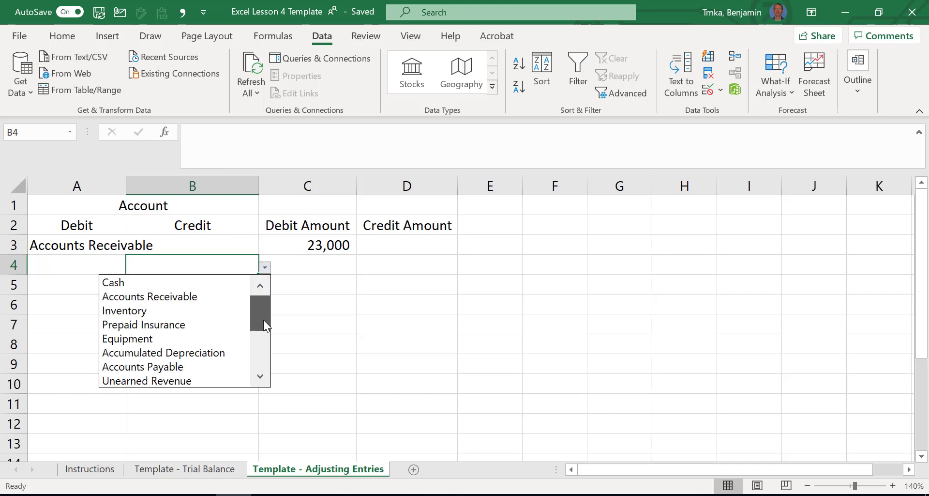
{"action": "left_click", "coordinate": [264, 339]}
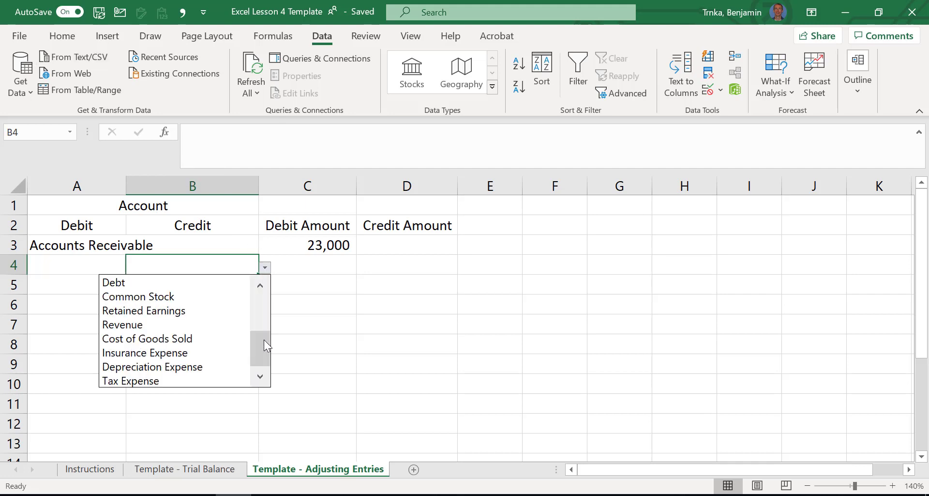
{"action": "left_click", "coordinate": [186, 324]}
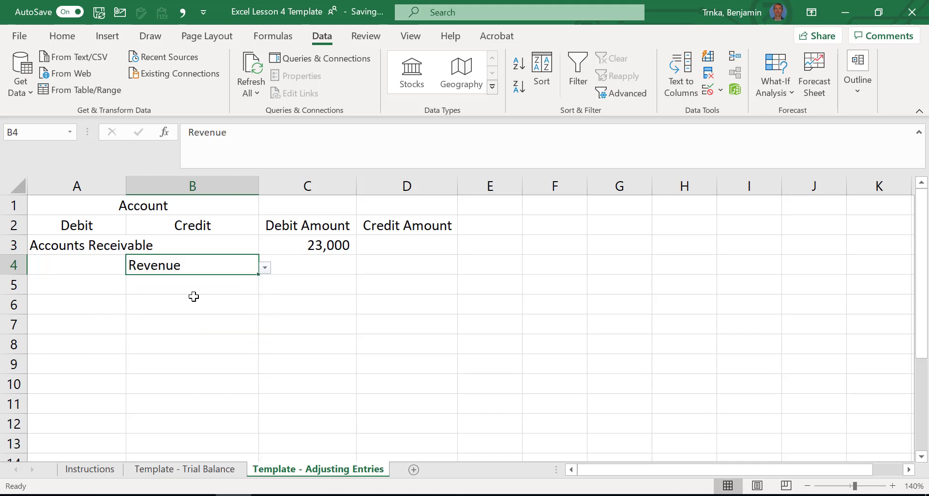
{"action": "key", "text": "Delete"}
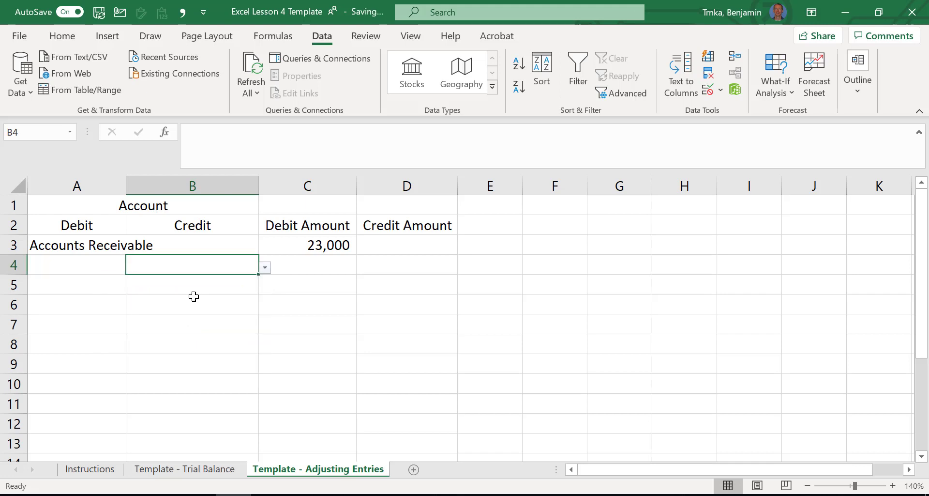
Step: Enter Revenue as text in credit account cell B4 without using its drop-down list
{"action": "key", "text": "Up"}
{"action": "key", "text": "Down"}
{"action": "type", "text": "Reven"}
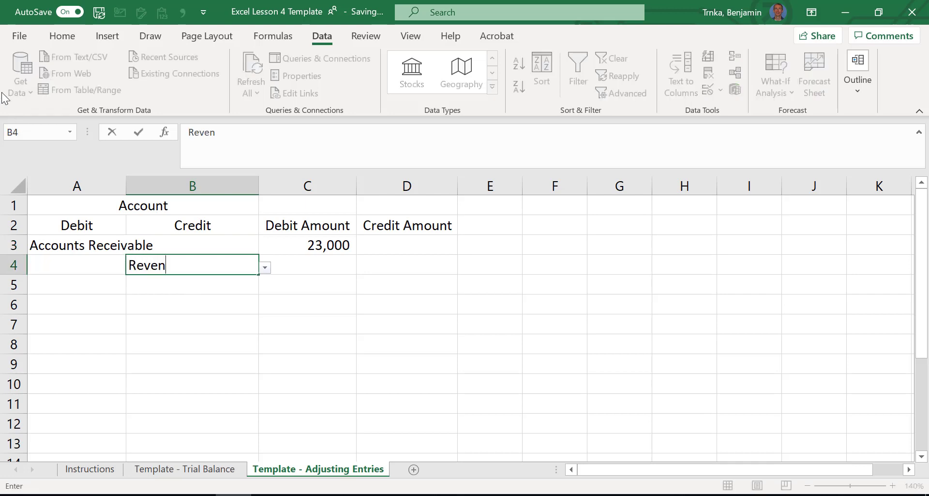
{"action": "type", "text": "ue"}
{"action": "key", "text": "Return"}
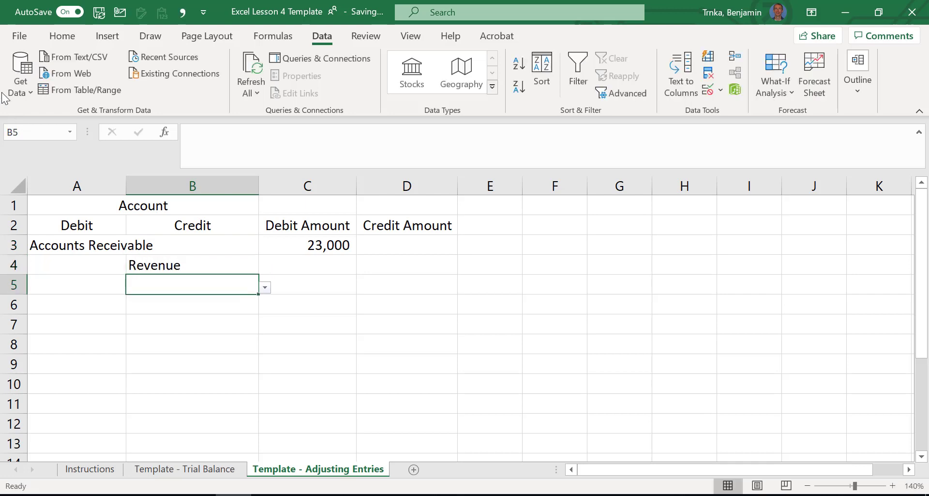
Step: Try to replace the account in cell B4 with the misspelled name Renevue, and cancel the entry
{"action": "key", "text": "Up"}
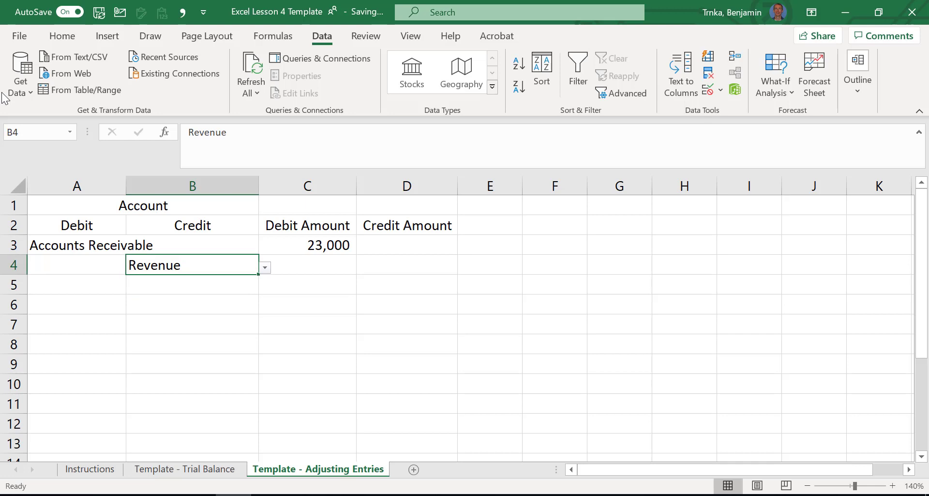
{"action": "type", "text": "Re"}
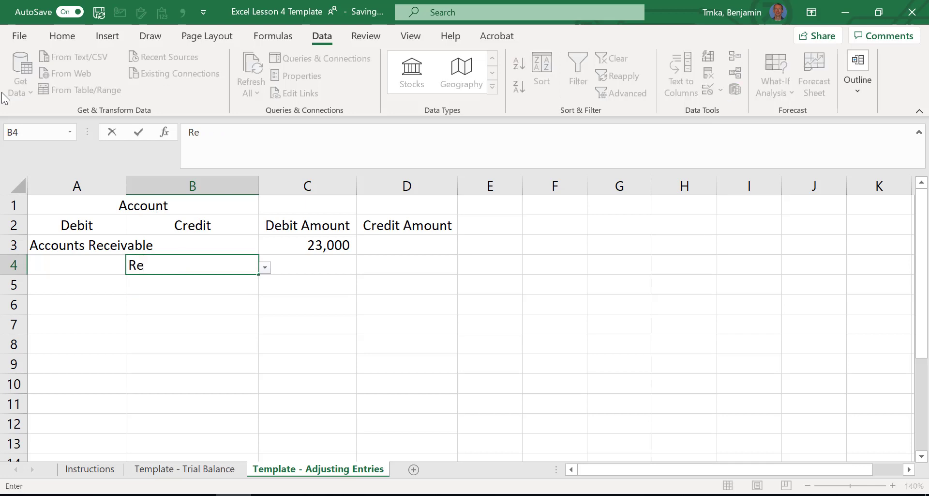
{"action": "type", "text": "nevue"}
{"action": "key", "text": "Return"}
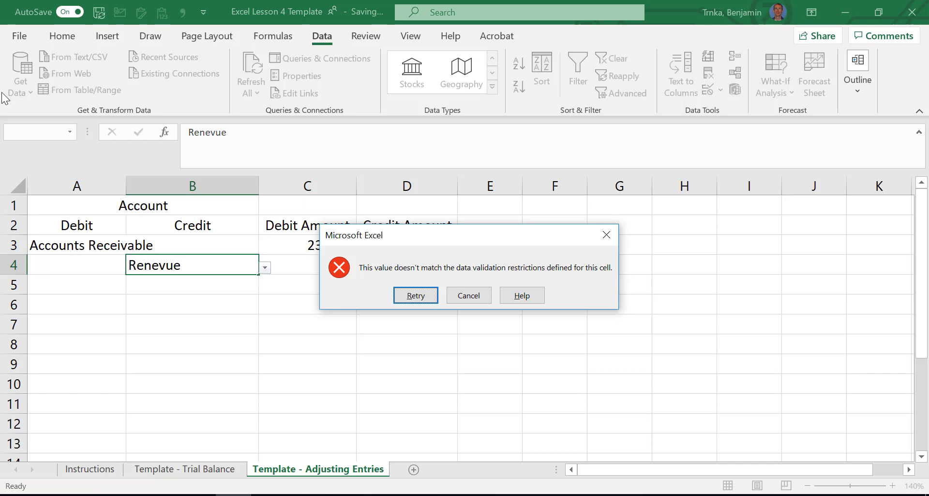
{"action": "key", "text": "Escape"}
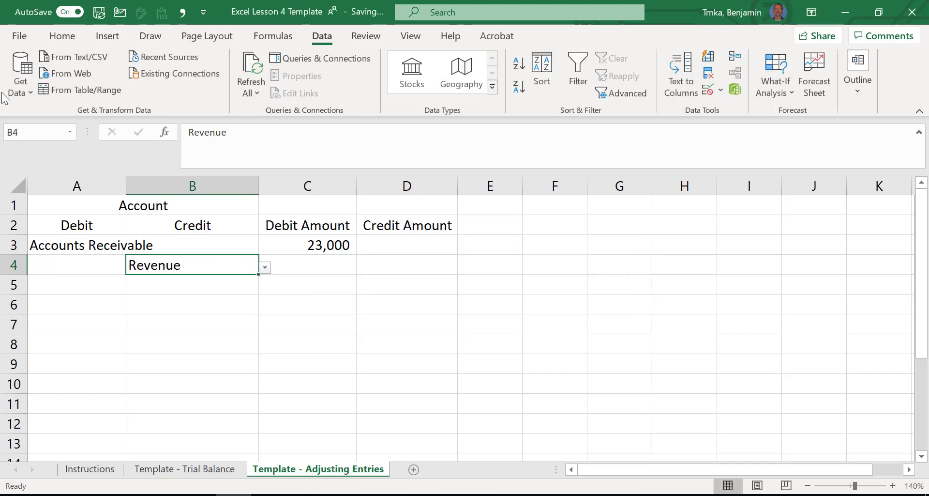
Step: Try to enter the invalid text enevvvv in credit cell B4, and cancel the entry
{"action": "left_click", "coordinate": [2, 19]}
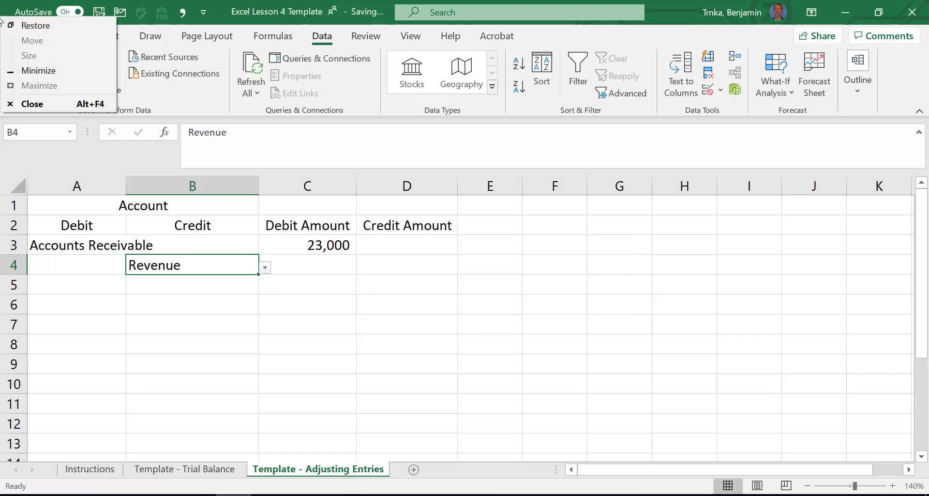
{"action": "type", "text": "r"}
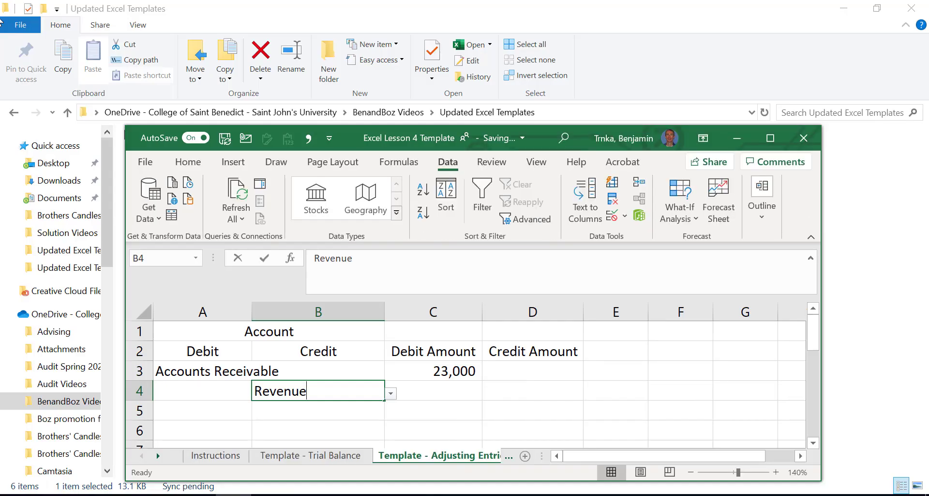
{"action": "type", "text": "enevvvv"}
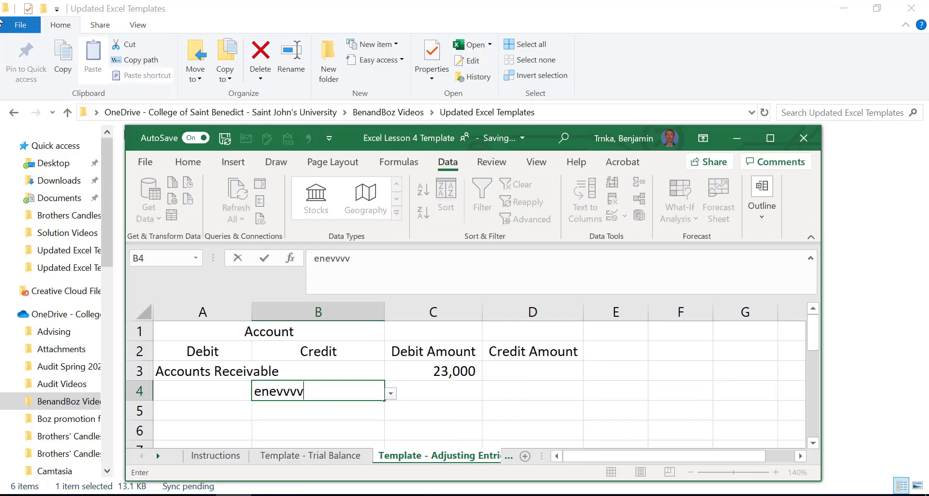
{"action": "key", "text": "Return"}
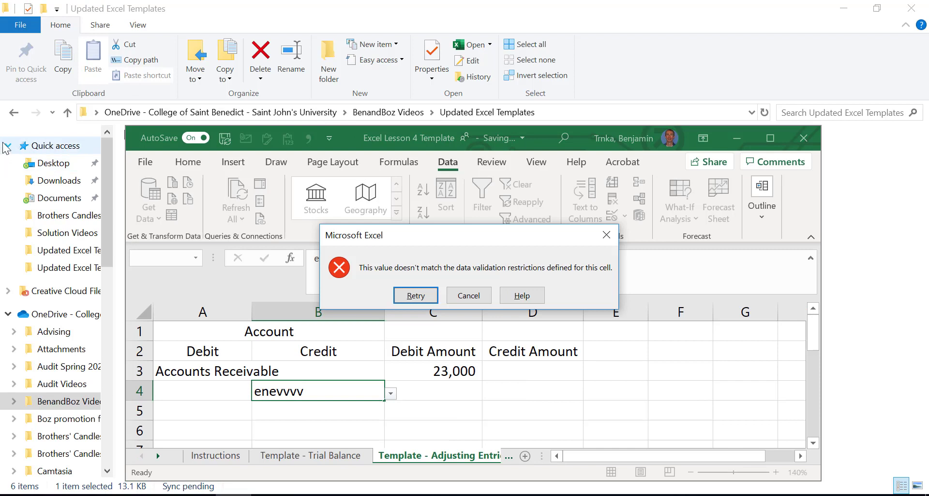
{"action": "key", "text": "Escape"}
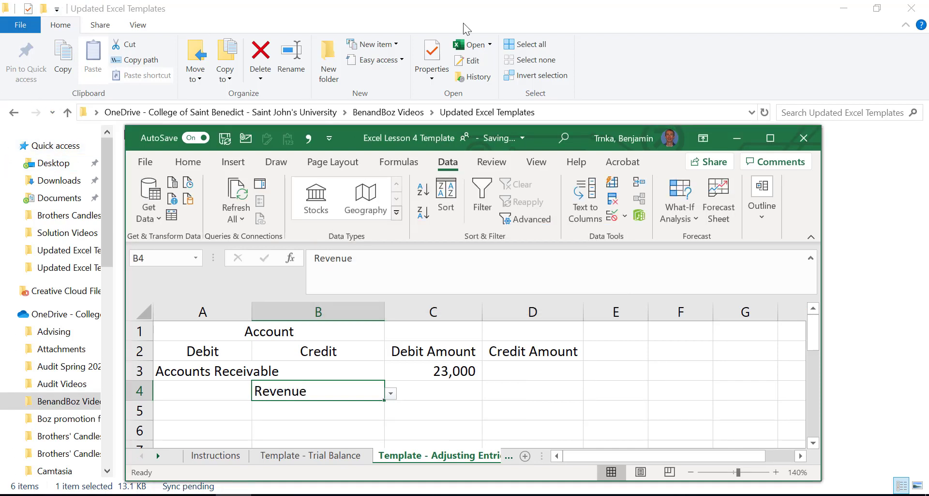
Step: Maximize the workbook window again and close the Comments pane
{"action": "left_click", "coordinate": [774, 162]}
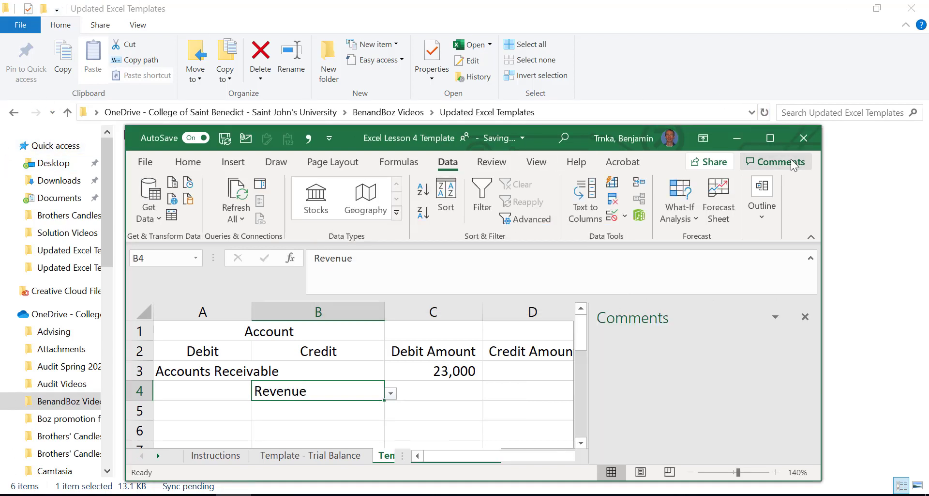
{"action": "left_click", "coordinate": [770, 138]}
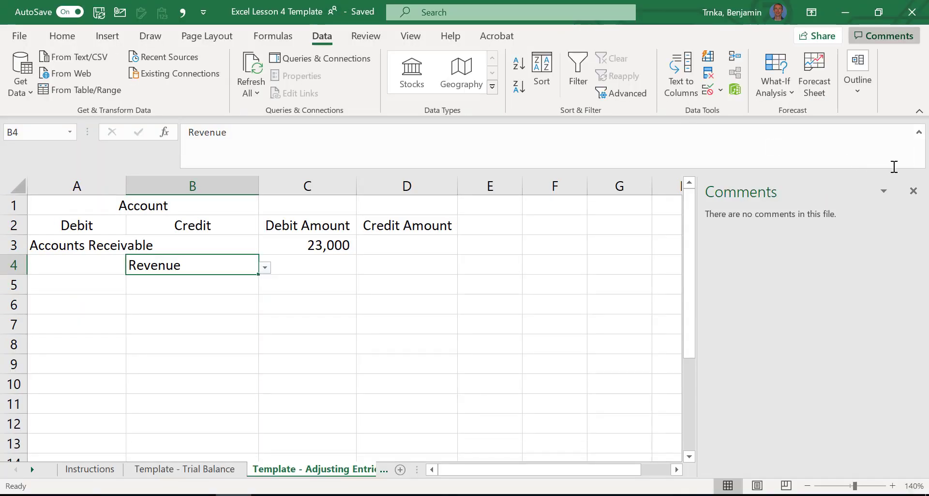
{"action": "left_click", "coordinate": [914, 191]}
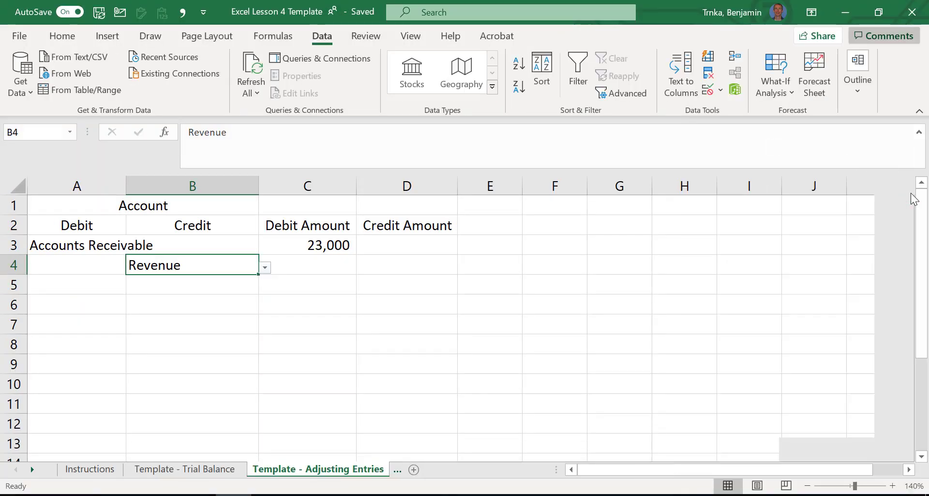
Step: Enter the formula =C3 in credit amount cell D4 so that it repeats the debit amount
{"action": "left_click", "coordinate": [424, 253]}
{"action": "key", "text": "Down"}
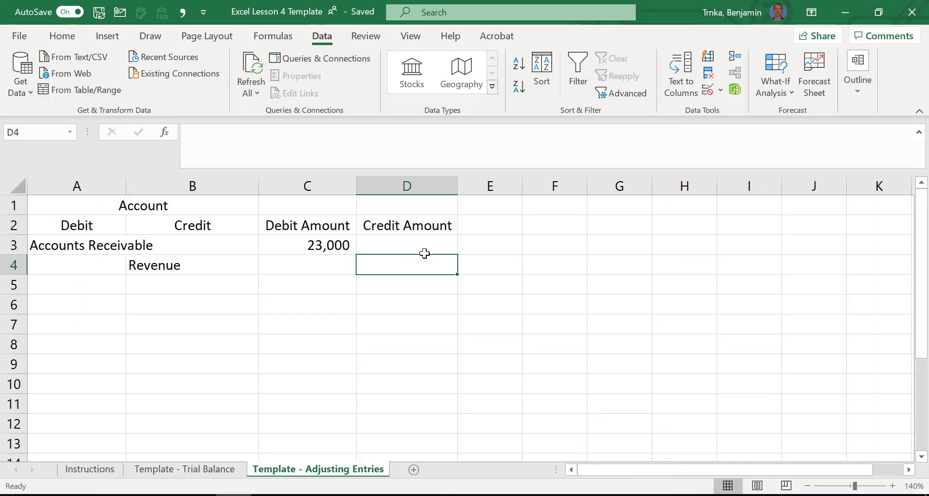
{"action": "type", "text": "="}
{"action": "key", "text": "Left"}
{"action": "key", "text": "Up"}
{"action": "key", "text": "Return"}
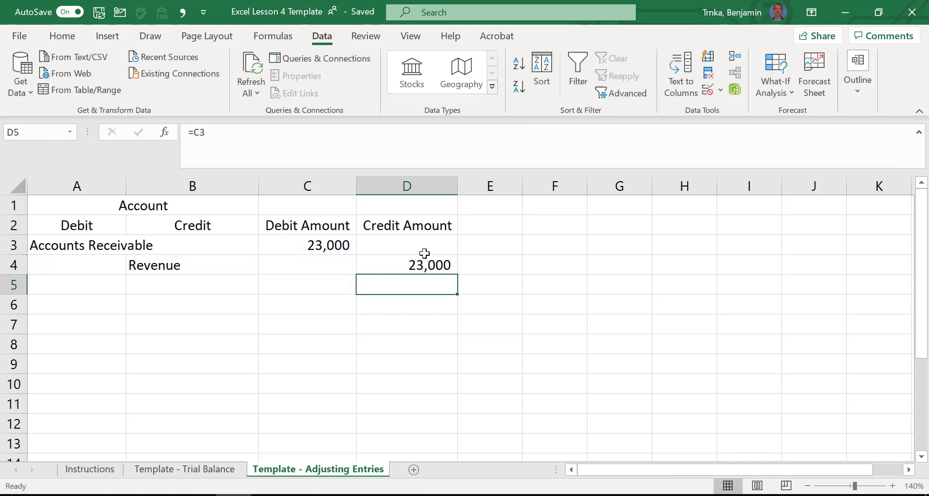
Step: Look up Prepaid Insurance and its debit balance on Template - Trial Balance, and return to cell A6 of Template - Adjusting Entries
{"action": "key", "text": "Left"}
{"action": "key", "text": "Left"}
{"action": "key", "text": "Left"}
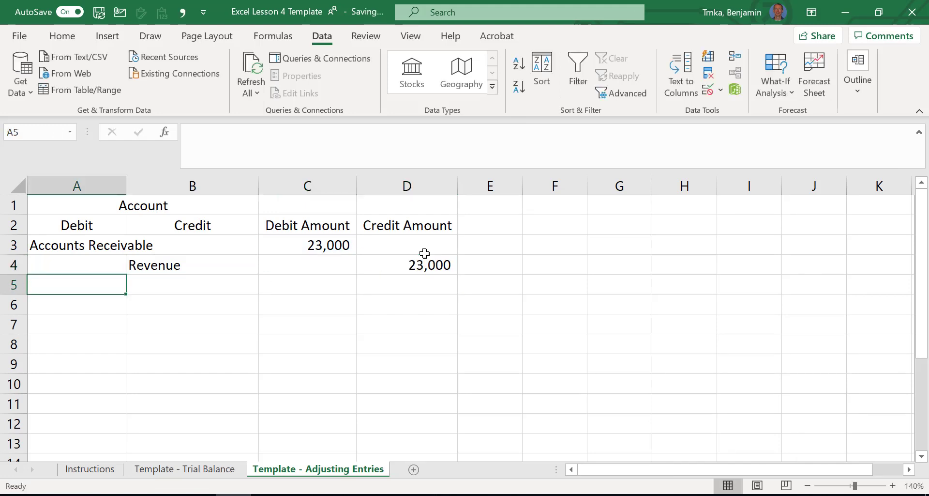
{"action": "key", "text": "Down"}
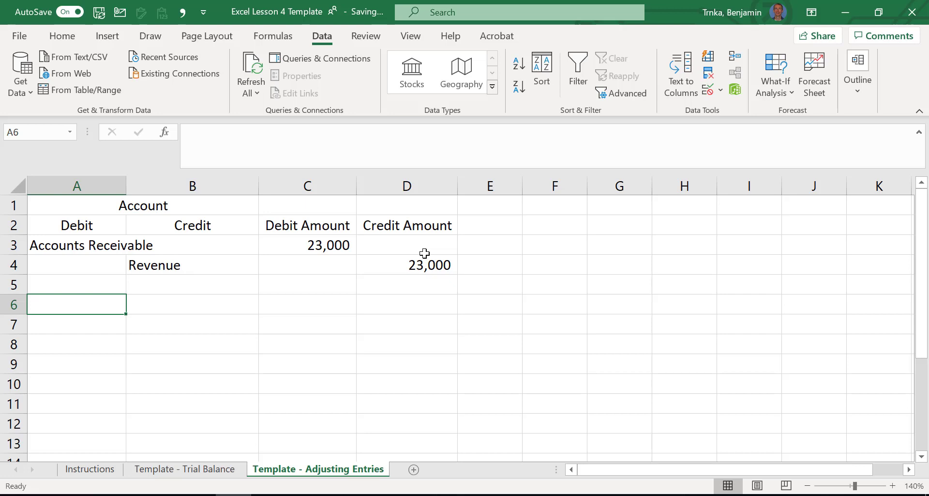
{"action": "key", "text": "ctrl+Page_Up"}
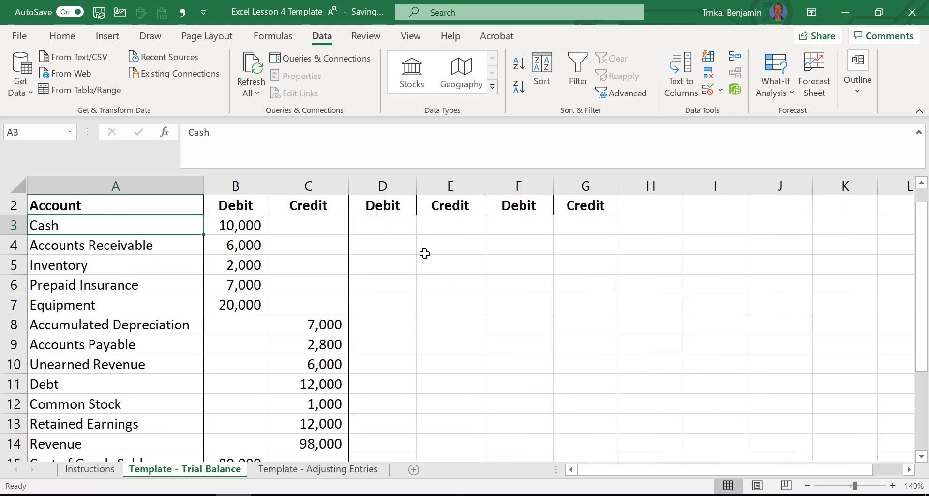
{"action": "key", "text": "Down"}
{"action": "key", "text": "Down"}
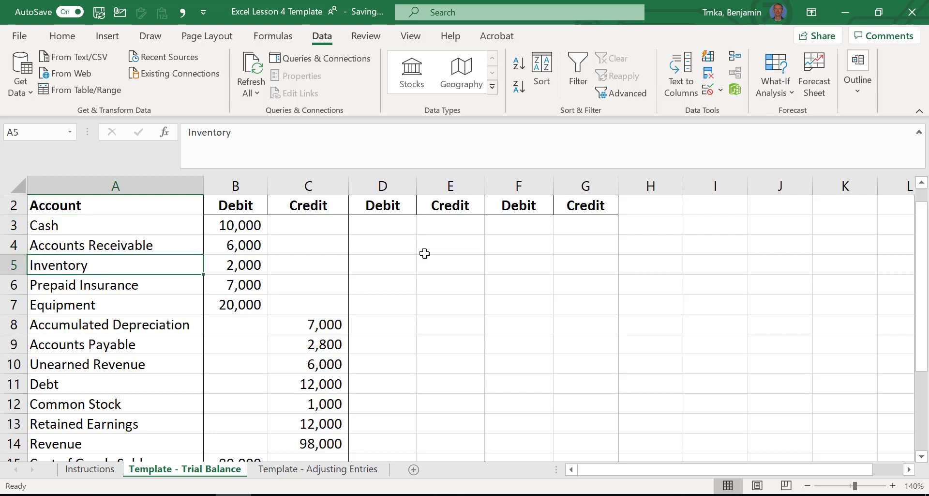
{"action": "key", "text": "Down"}
{"action": "key", "text": "Right"}
{"action": "key", "text": "Left"}
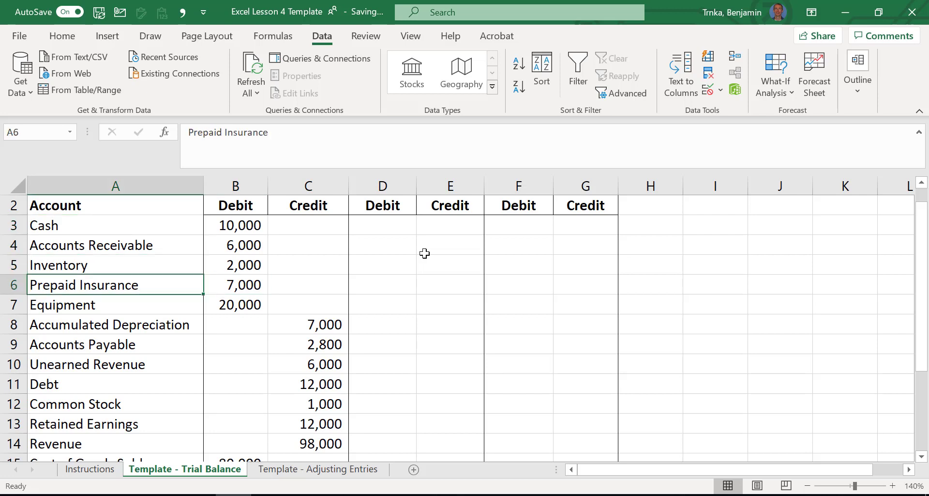
{"action": "key", "text": "ctrl+Page_Down"}
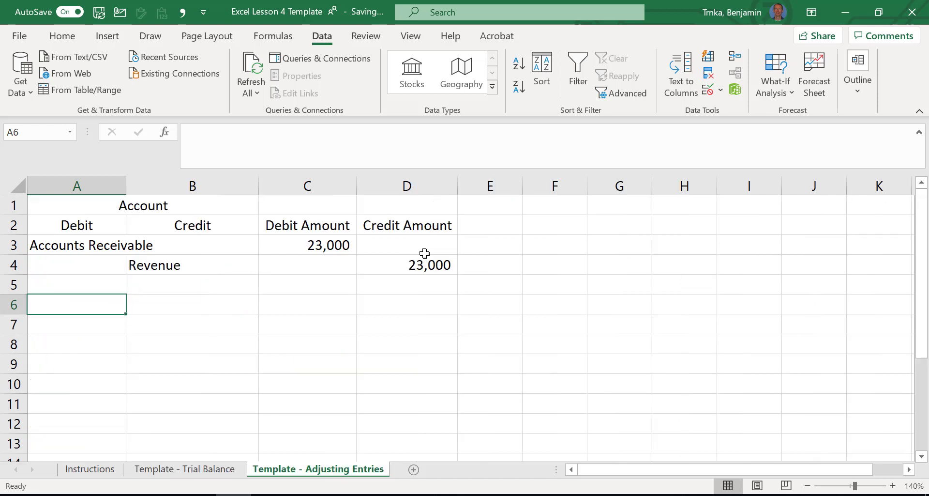
Step: Extend the list validation sourced from A3:A18 of Template - Trial Balance to all of debit account column A, and select cell A6
{"action": "key", "text": "Up"}
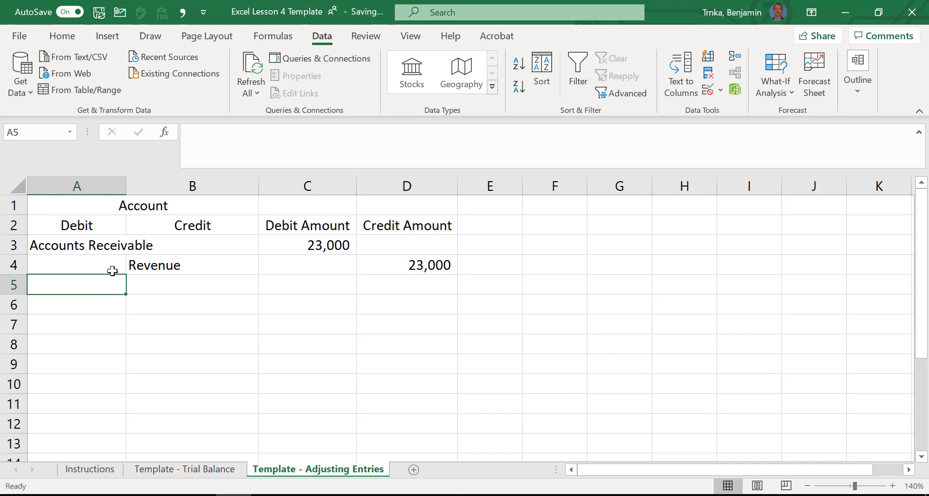
{"action": "left_click", "coordinate": [161, 283]}
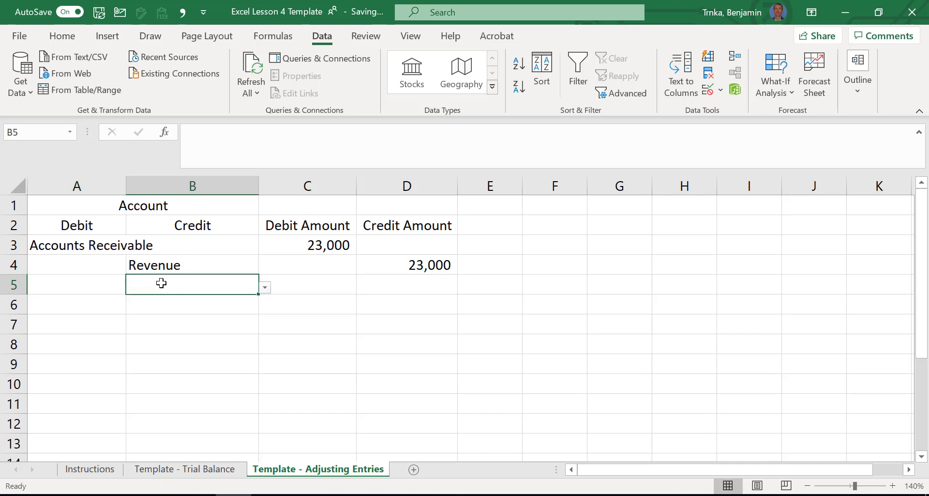
{"action": "left_click", "coordinate": [107, 282]}
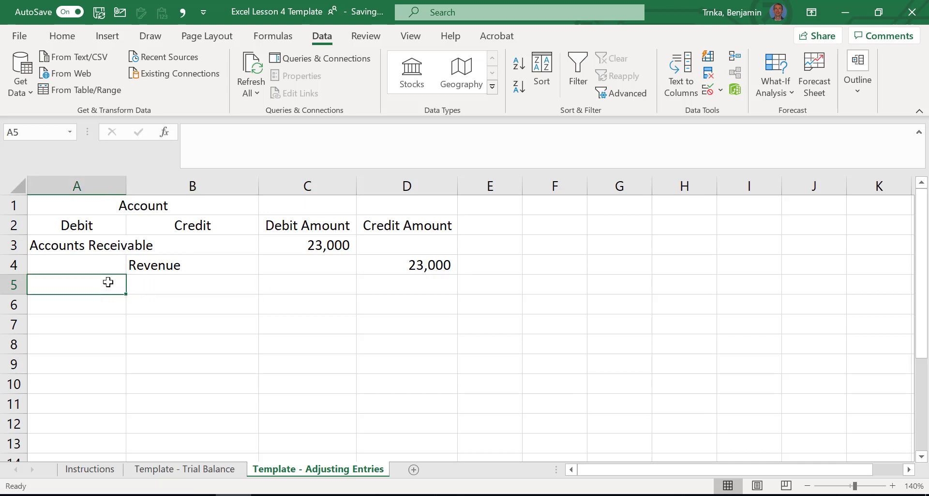
{"action": "left_click", "coordinate": [75, 190]}
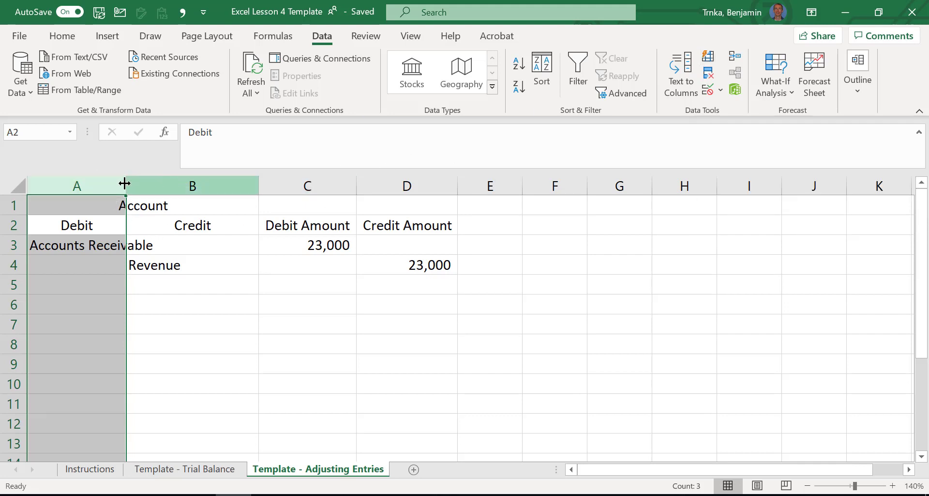
{"action": "left_click", "coordinate": [708, 90]}
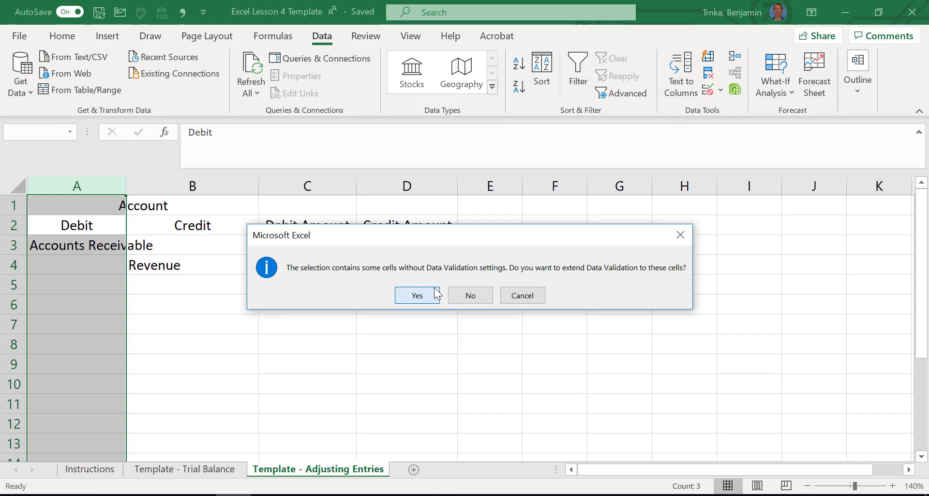
{"action": "left_click", "coordinate": [435, 289]}
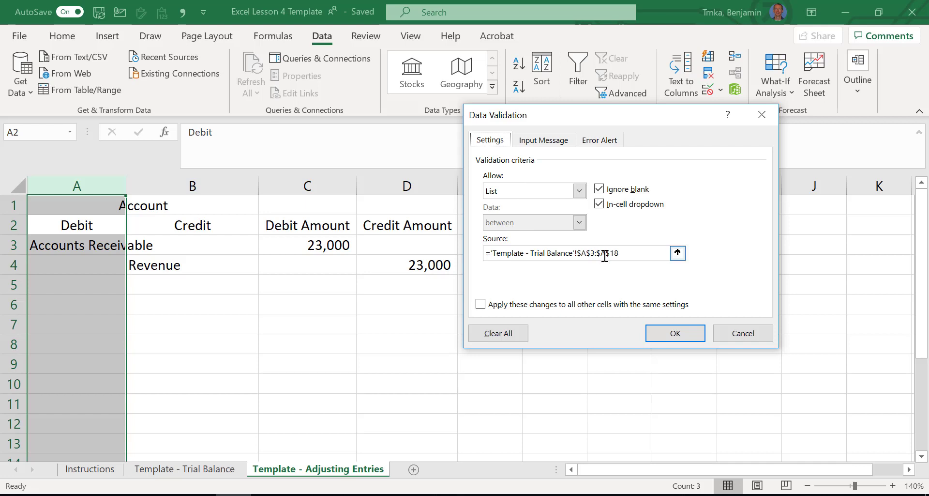
{"action": "left_click", "coordinate": [678, 333]}
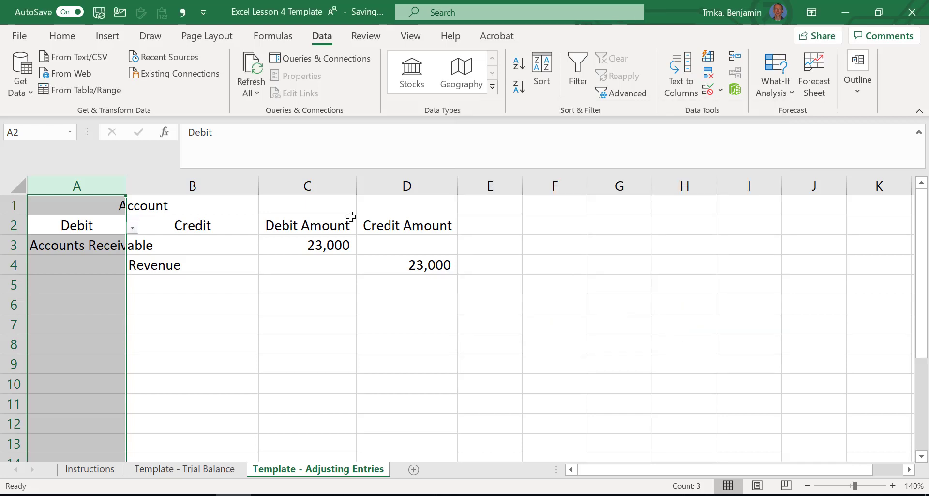
{"action": "left_click", "coordinate": [84, 306]}
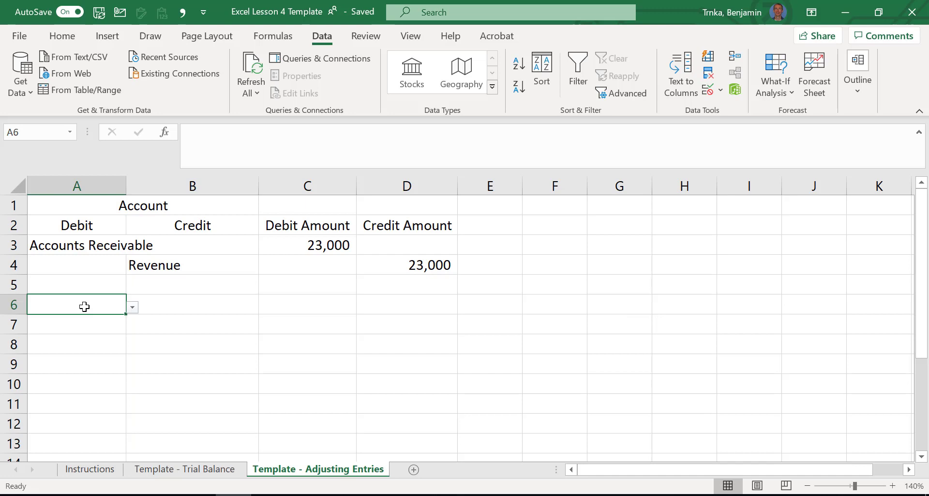
Step: Set the debit account in cell A6 to Insurance Expense from the validation list
{"action": "left_click", "coordinate": [132, 307]}
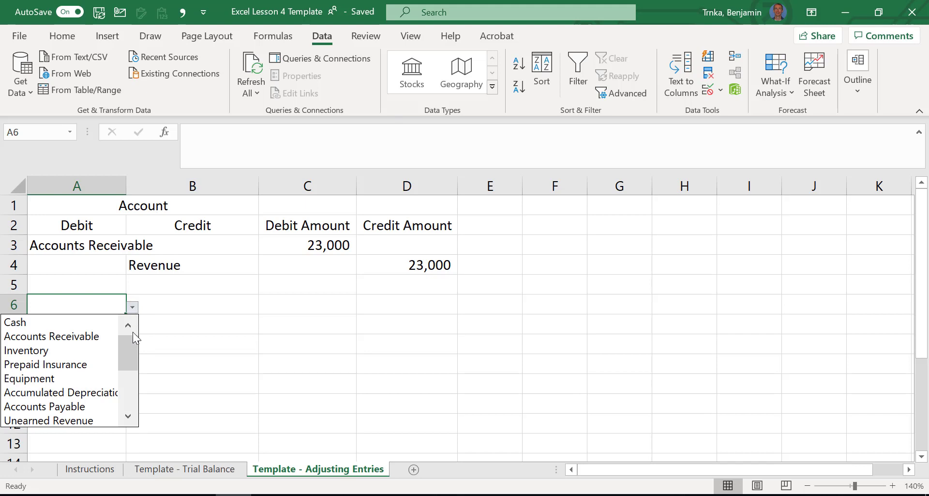
{"action": "left_click_drag", "start_coordinate": [135, 347], "coordinate": [135, 391]}
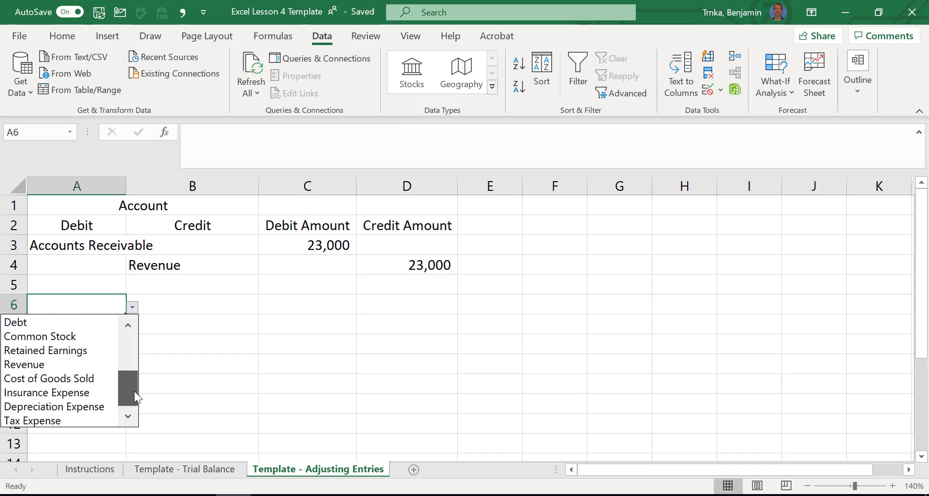
{"action": "left_click", "coordinate": [98, 403]}
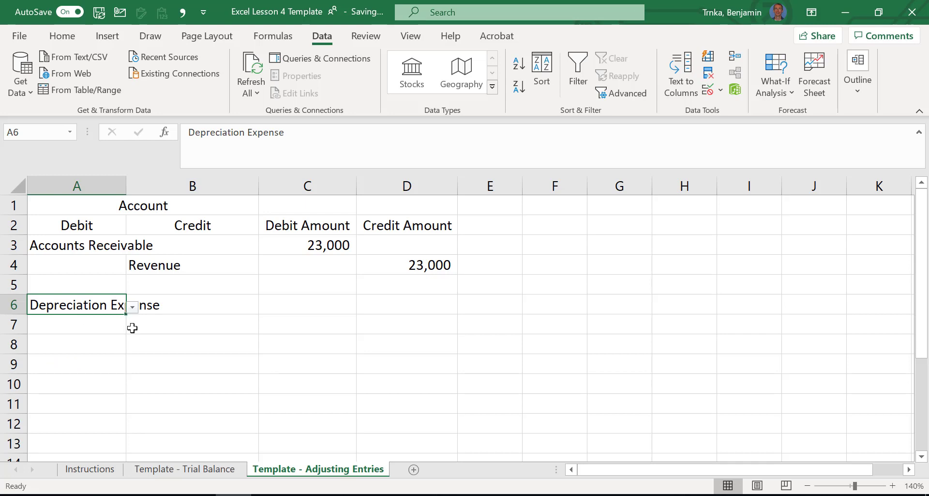
{"action": "left_click", "coordinate": [133, 307]}
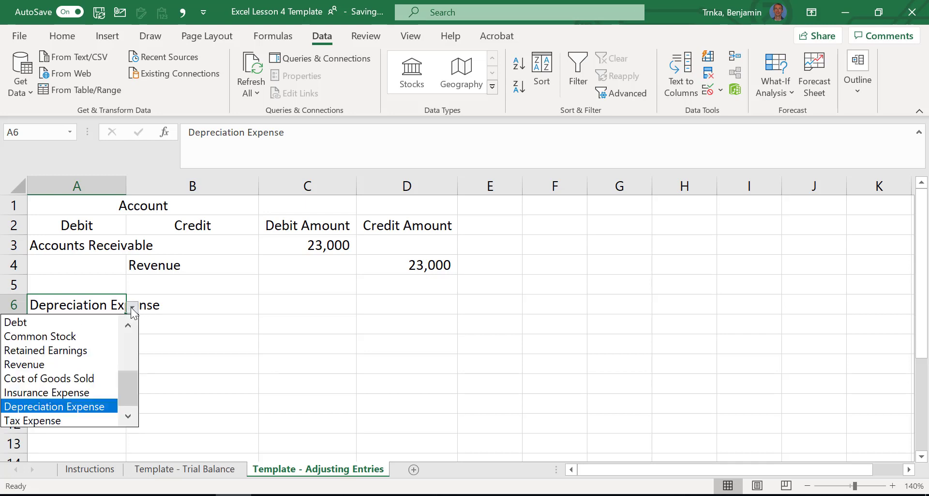
{"action": "left_click", "coordinate": [95, 392]}
Step: Set the credit account in cell B7 to Prepaid Insurance from the validation list
{"action": "left_click", "coordinate": [183, 325]}
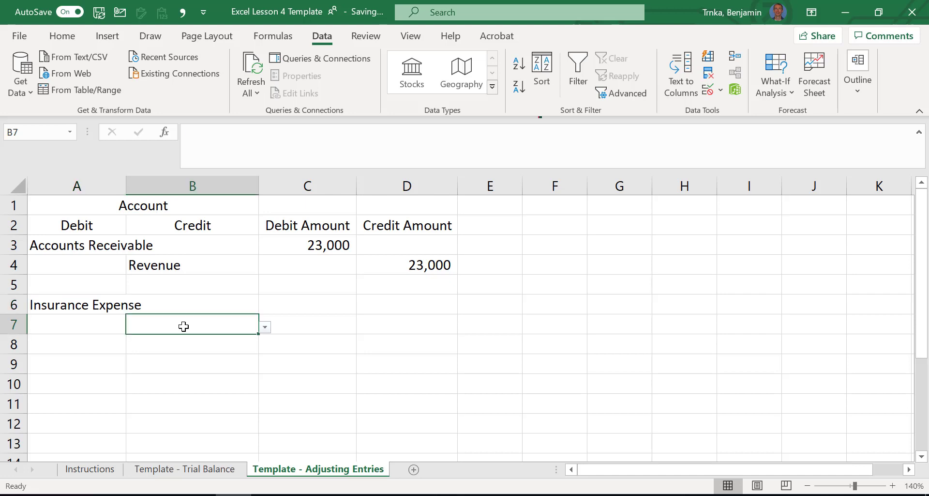
{"action": "left_click", "coordinate": [266, 329]}
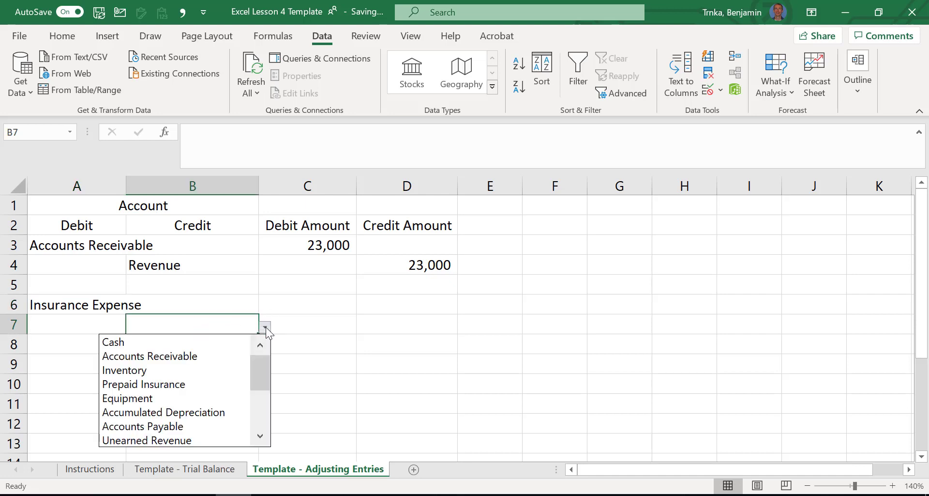
{"action": "left_click", "coordinate": [220, 384]}
Step: Enter 6914 as the Insurance Expense debit amount in C6 and link the Prepaid Insurance credit amount in D7 with =C6
{"action": "left_click", "coordinate": [302, 307]}
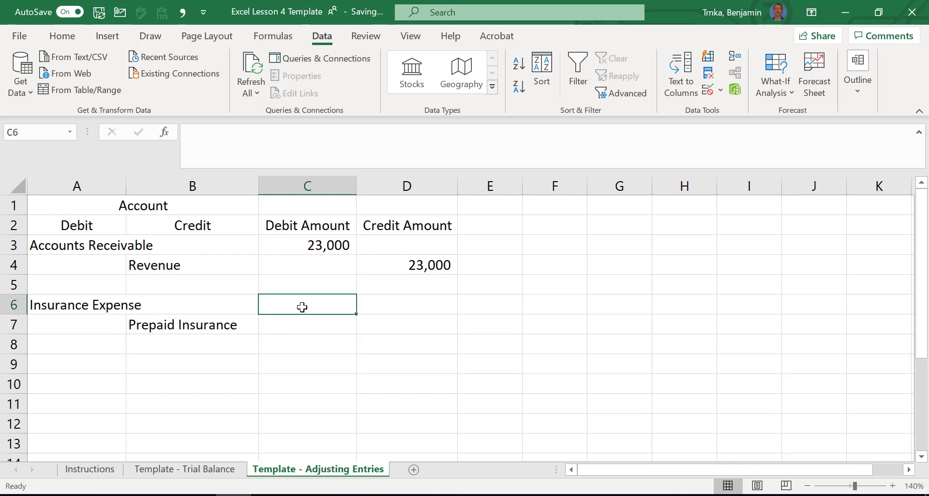
{"action": "type", "text": "6914"}
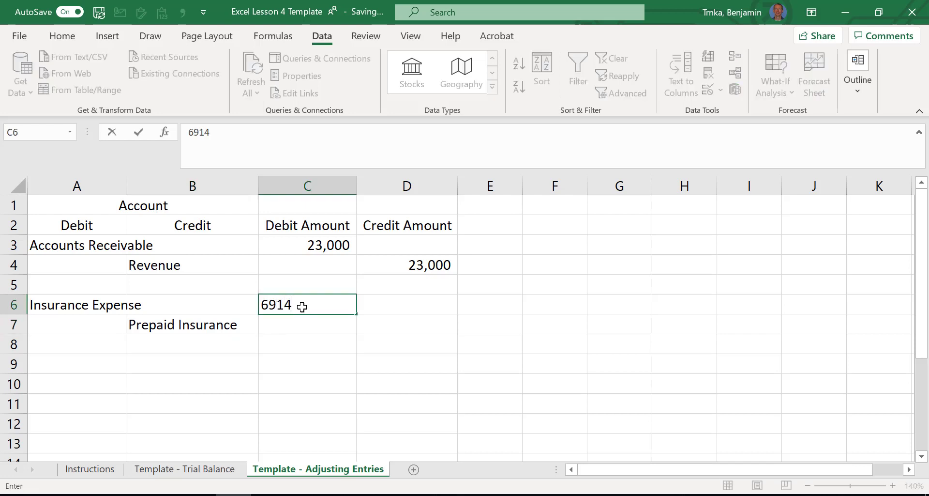
{"action": "key", "text": "Tab"}
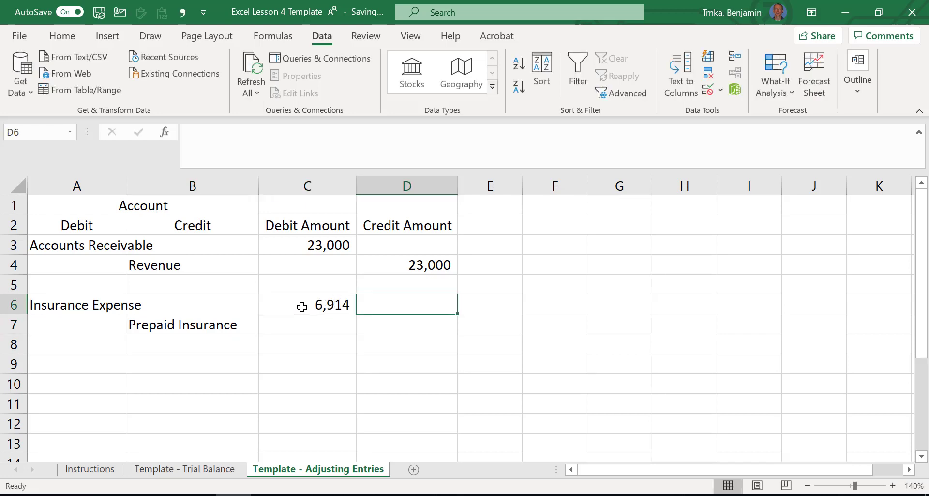
{"action": "key", "text": "Down"}
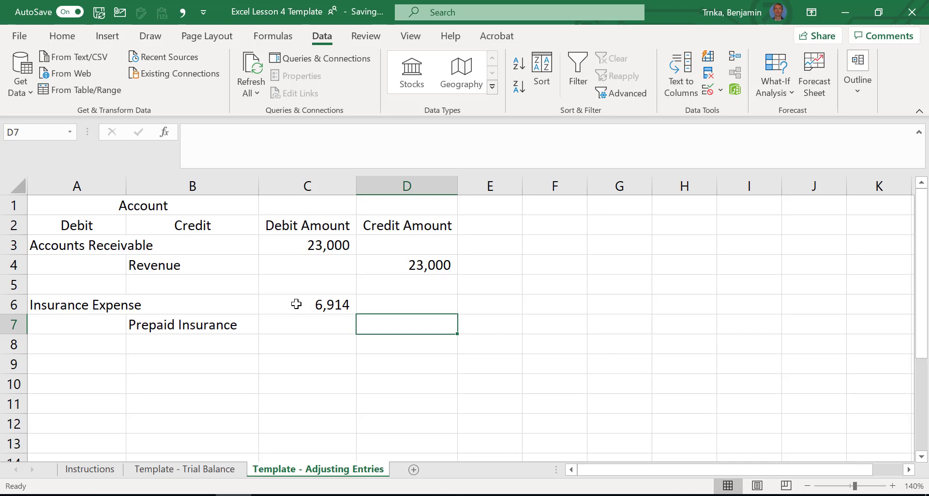
{"action": "type", "text": "="}
{"action": "key", "text": "Left"}
{"action": "left_click", "coordinate": [291, 308]}
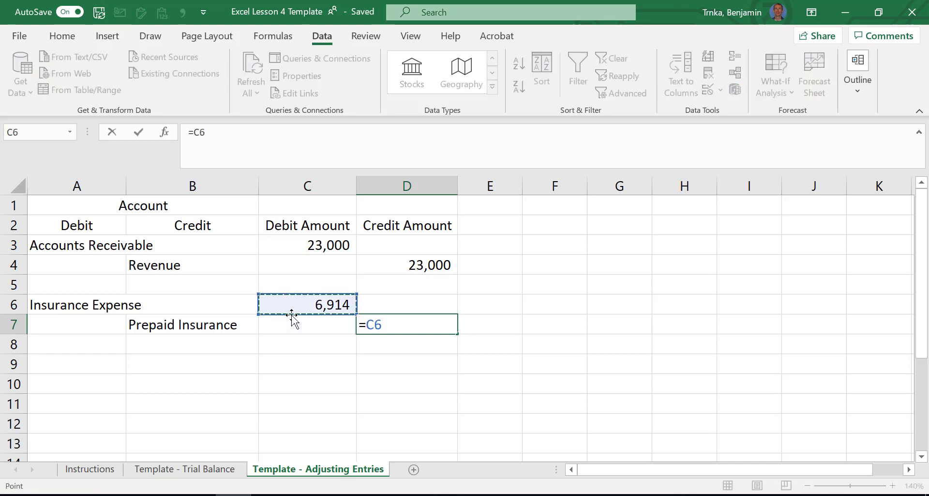
{"action": "key", "text": "Return"}
{"action": "key", "text": "Up"}
Step: Test the linked credit amount by changing C6 to 6000, and set C6 back to 6914
{"action": "left_click", "coordinate": [292, 313]}
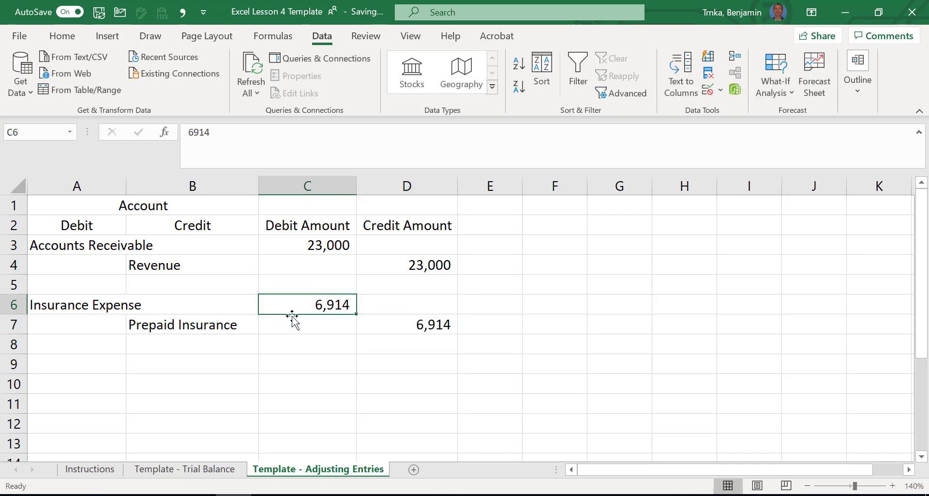
{"action": "type", "text": "6000"}
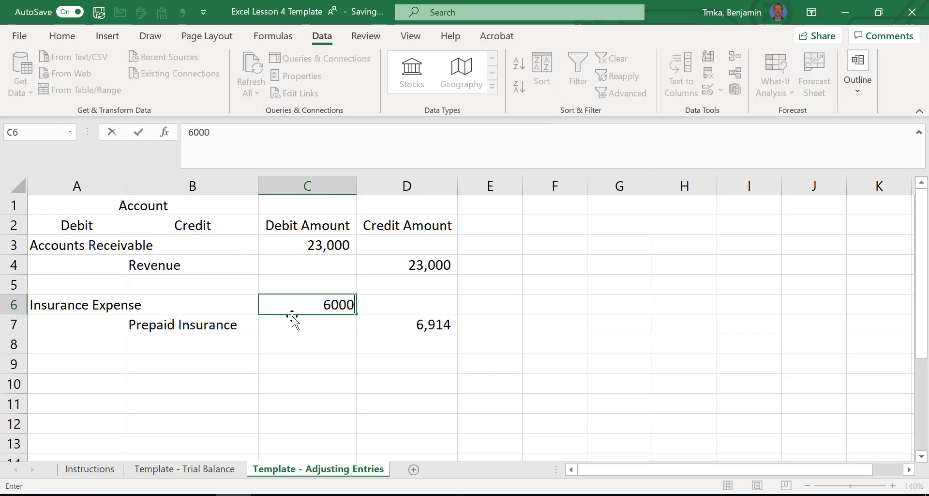
{"action": "key", "text": "Return"}
{"action": "key", "text": "Up"}
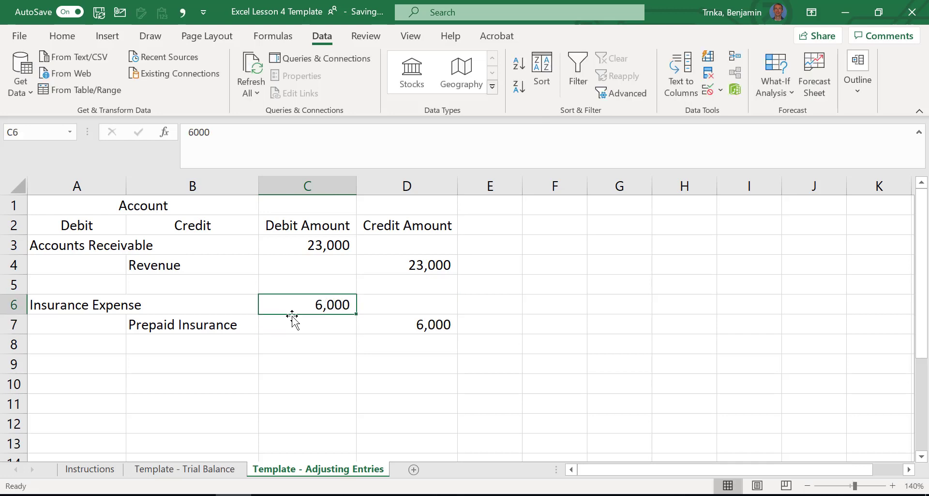
{"action": "key", "text": "Right"}
{"action": "key", "text": "Down"}
{"action": "key", "text": "Up"}
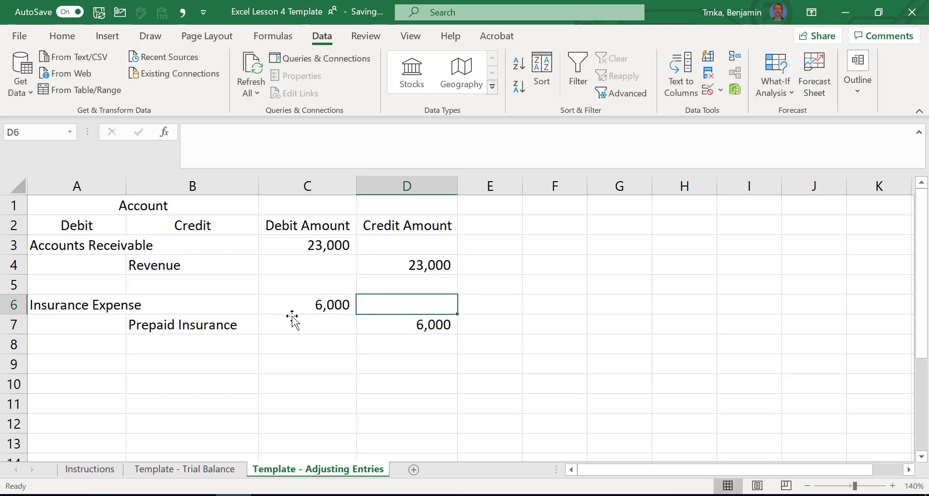
{"action": "key", "text": "Left"}
{"action": "type", "text": "6914"}
{"action": "key", "text": "ctrl+Return"}
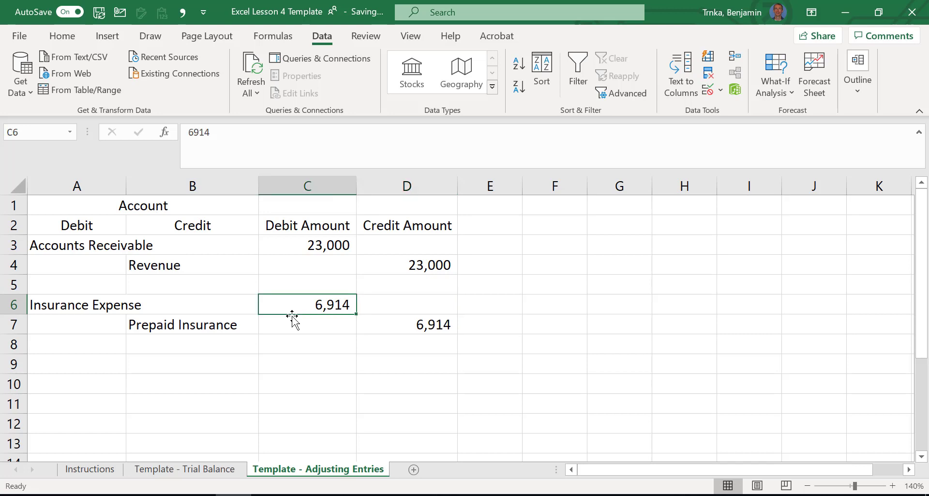
Step: On Template - Trial Balance, link the Accounts Receivable adjustment debit in D4 to ='Template - Adjusting Entries'!C3
{"action": "key", "text": "ctrl+Page_Up"}
{"action": "key", "text": "Up"}
{"action": "key", "text": "Up"}
{"action": "key", "text": "Up"}
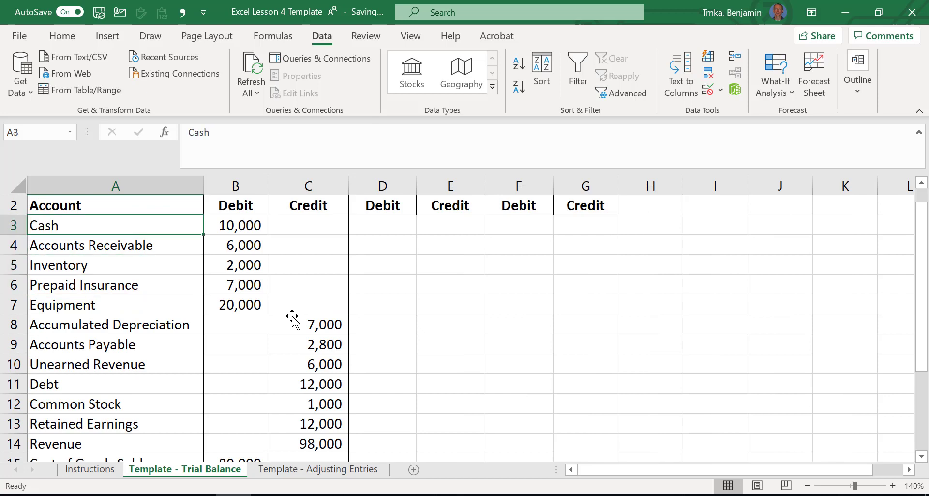
{"action": "key", "text": "Up"}
{"action": "key", "text": "Down"}
{"action": "key", "text": "Down"}
{"action": "key", "text": "Right"}
{"action": "key", "text": "Right"}
{"action": "key", "text": "Right"}
{"action": "key", "text": "Right"}
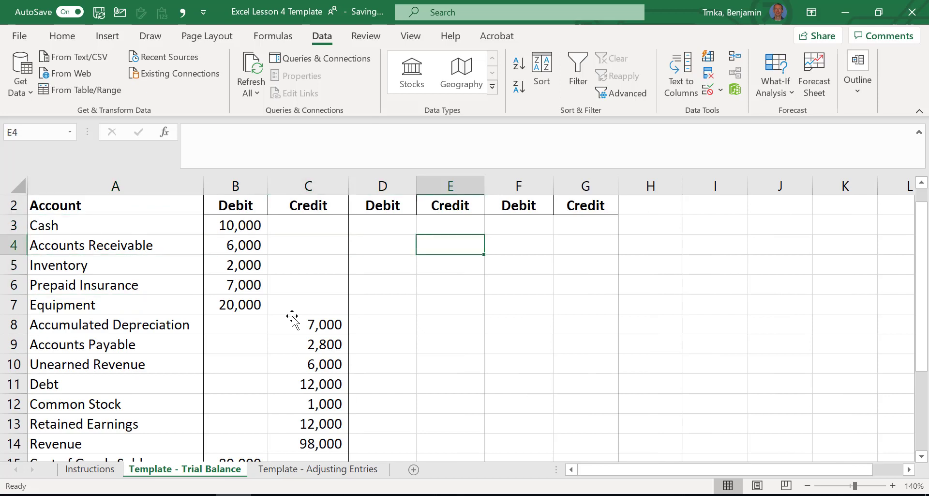
{"action": "key", "text": "Left"}
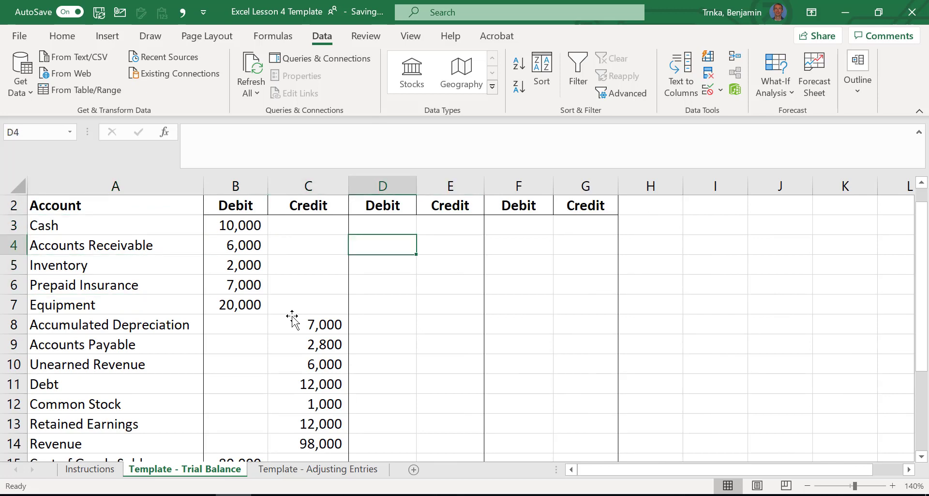
{"action": "type", "text": "="}
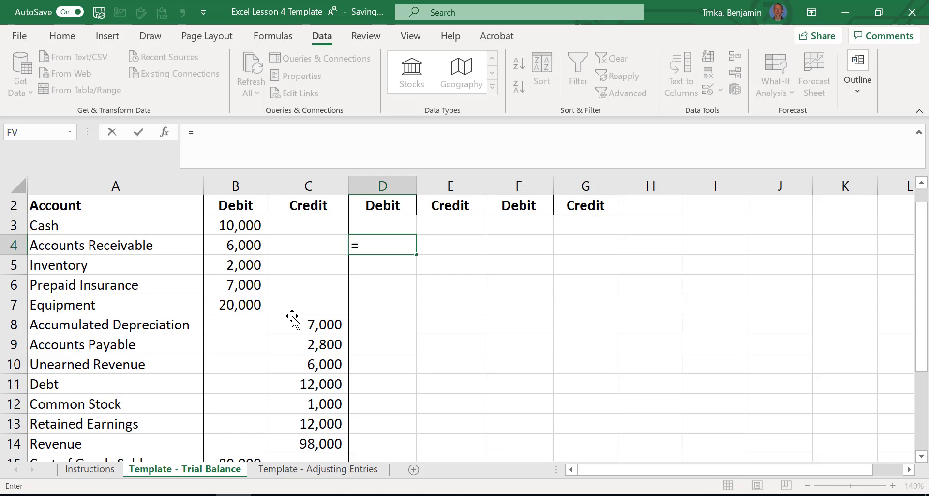
{"action": "key", "text": "ctrl+Page_Down"}
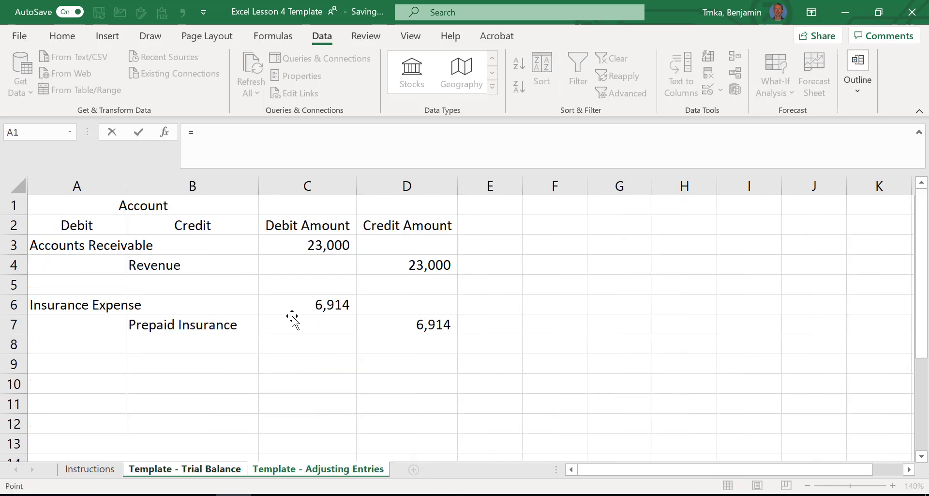
{"action": "left_click", "coordinate": [315, 239]}
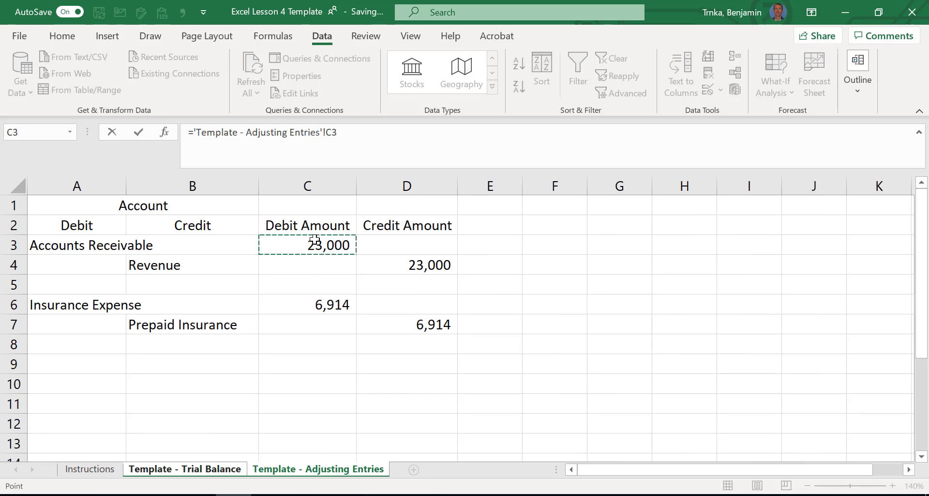
{"action": "key", "text": "Return"}
Step: Link the Revenue adjustment credit in E14 of the trial balance to ='Template - Adjusting Entries'!D4
{"action": "key", "text": "Right"}
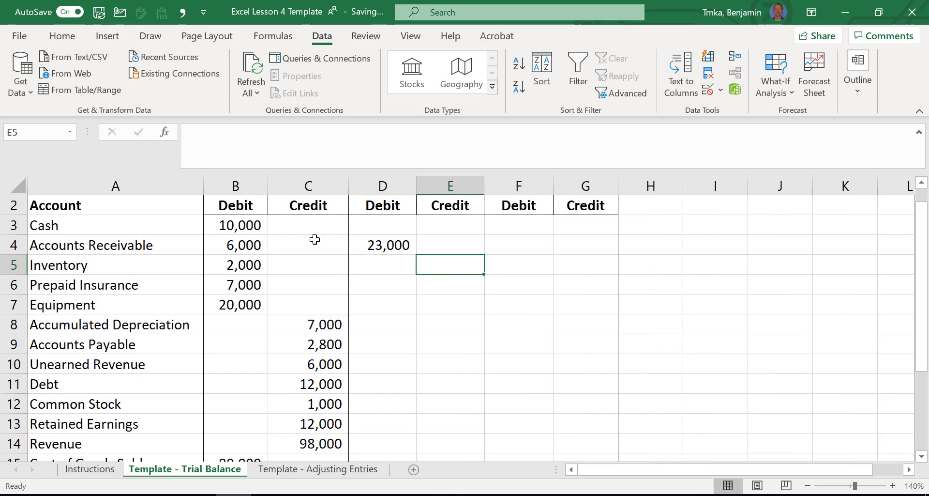
{"action": "key", "text": "Down"}
{"action": "key", "text": "Down"}
{"action": "key", "text": "Down"}
{"action": "key", "text": "Down"}
{"action": "key", "text": "Down"}
{"action": "key", "text": "Down"}
{"action": "key", "text": "Down"}
{"action": "key", "text": "Down"}
{"action": "key", "text": "Down"}
{"action": "key", "text": "Down"}
{"action": "key", "text": "Down"}
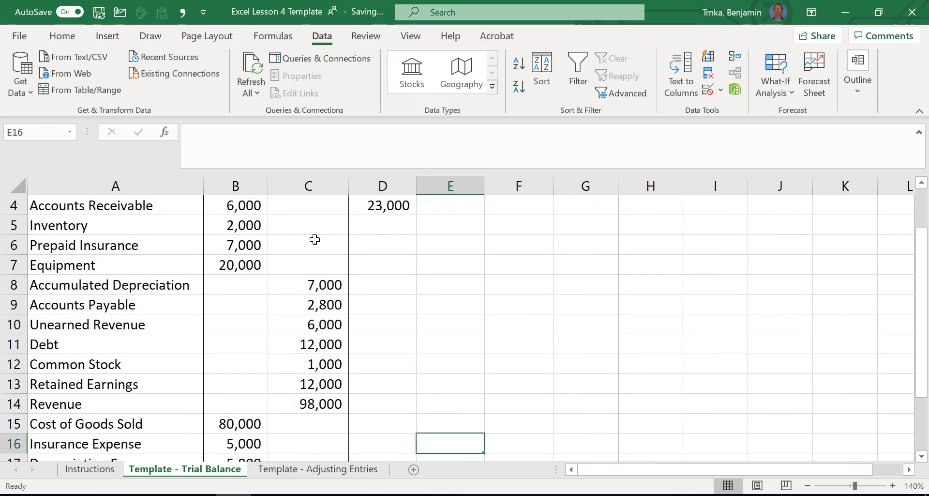
{"action": "key", "text": "Up"}
{"action": "key", "text": "Up"}
{"action": "type", "text": "="}
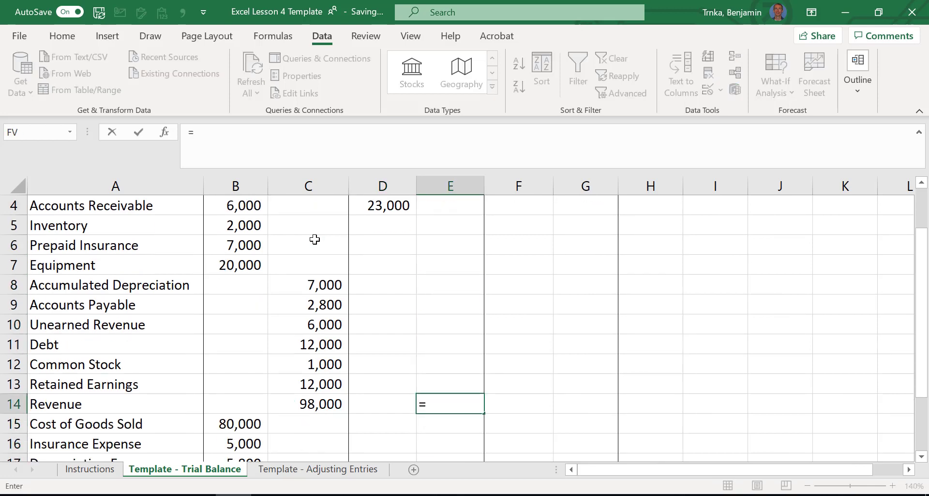
{"action": "key", "text": "ctrl+Page_Down"}
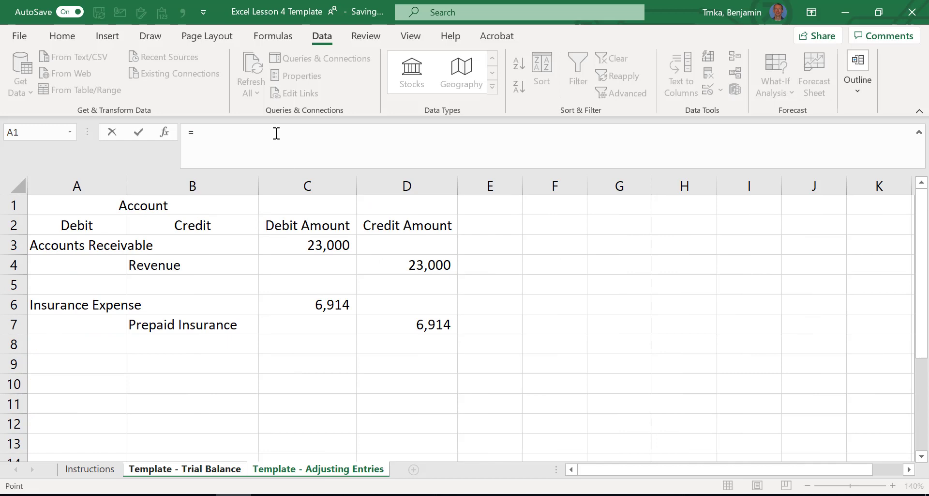
{"action": "left_click", "coordinate": [419, 263]}
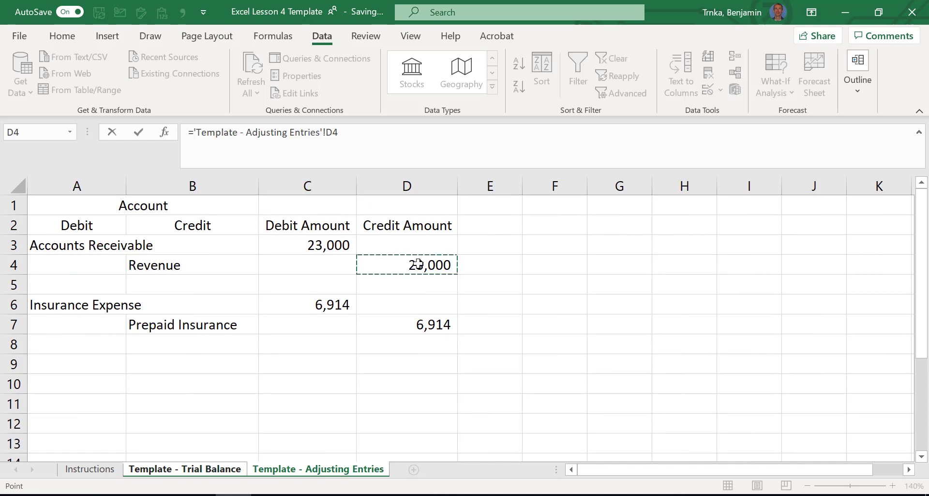
{"action": "key", "text": "Return"}
Step: Link the Insurance Expense adjustment debit in D16 of the trial balance to ='Template - Adjusting Entries'!C6
{"action": "key", "text": "Up"}
{"action": "key", "text": "Up"}
{"action": "key", "text": "Up"}
{"action": "key", "text": "Up"}
{"action": "key", "text": "Up"}
{"action": "key", "text": "Up"}
{"action": "key", "text": "Up"}
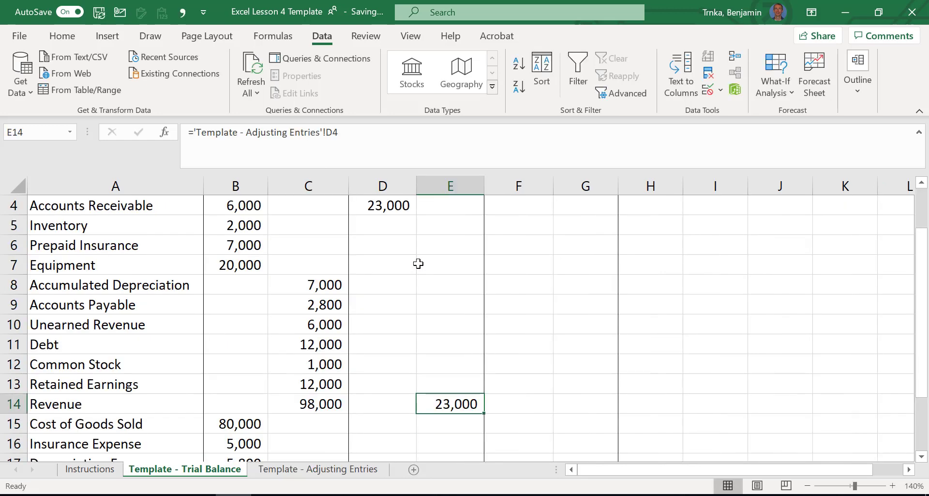
{"action": "key", "text": "Down"}
{"action": "key", "text": "Down"}
{"action": "key", "text": "Down"}
{"action": "key", "text": "Down"}
{"action": "key", "text": "Down"}
{"action": "key", "text": "Down"}
{"action": "key", "text": "Down"}
{"action": "key", "text": "Down"}
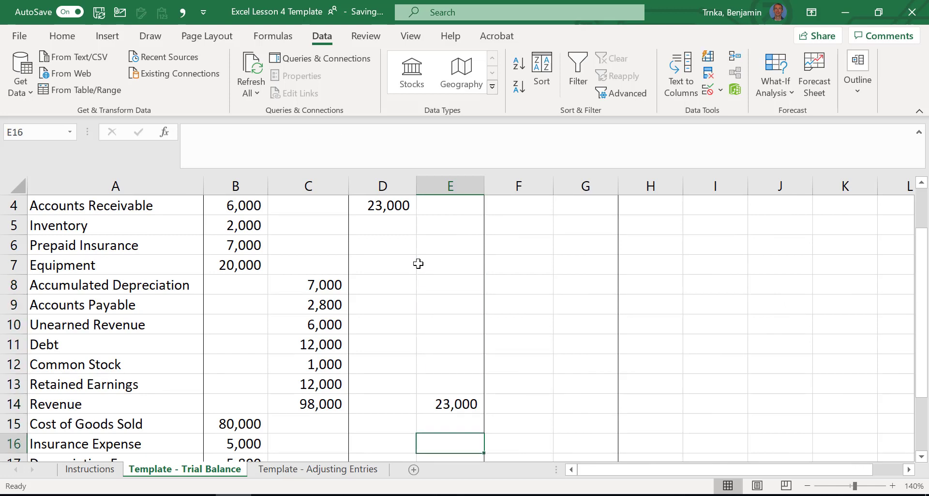
{"action": "key", "text": "Left"}
{"action": "type", "text": "="}
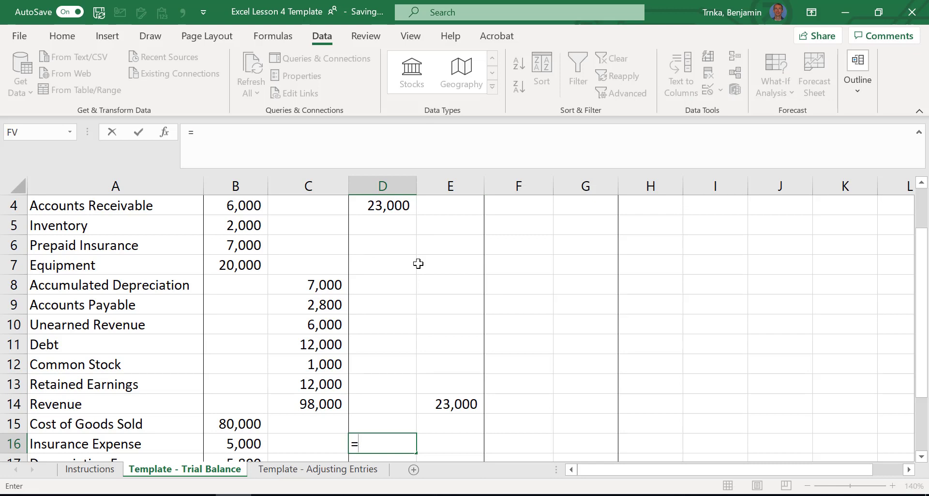
{"action": "key", "text": "ctrl+Page_Down"}
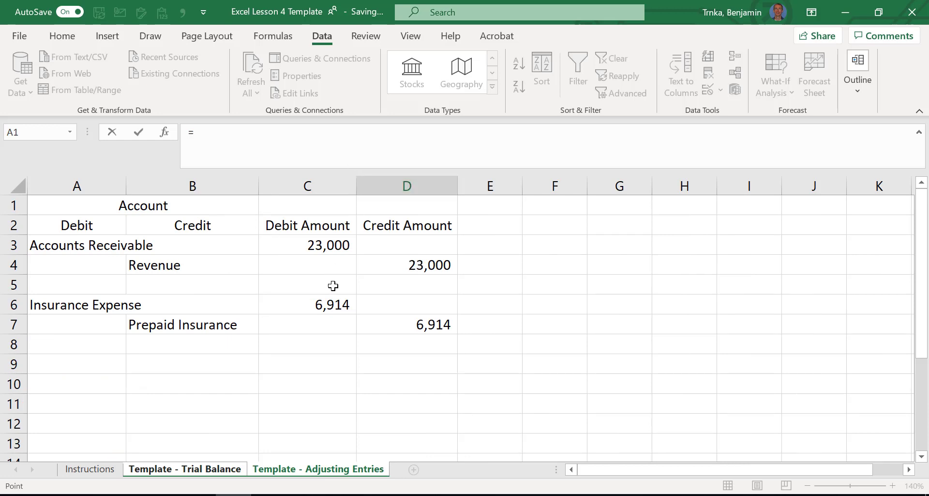
{"action": "left_click", "coordinate": [335, 300]}
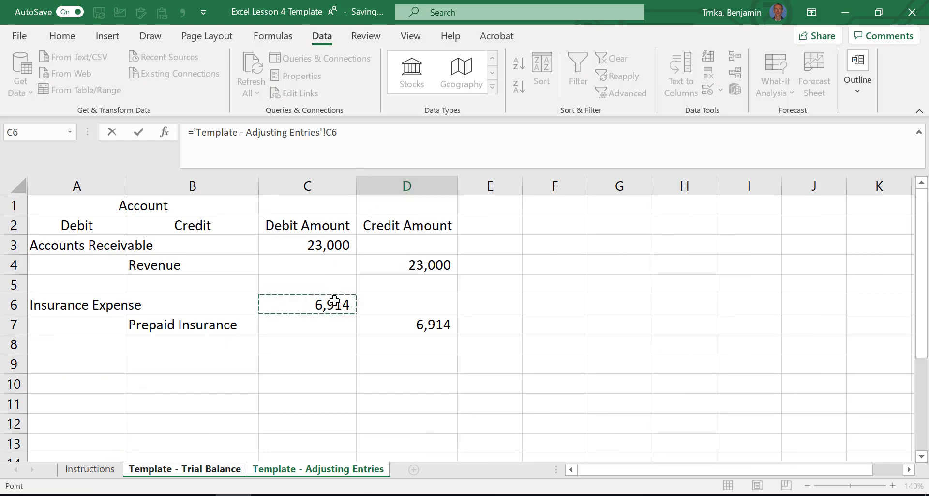
{"action": "key", "text": "Return"}
Step: Link the Prepaid Insurance adjustment credit in E6 of the trial balance to ='Template - Adjusting Entries'!D7
{"action": "scroll", "coordinate": [334, 300], "scroll_direction": "down", "scroll_amount": 2}
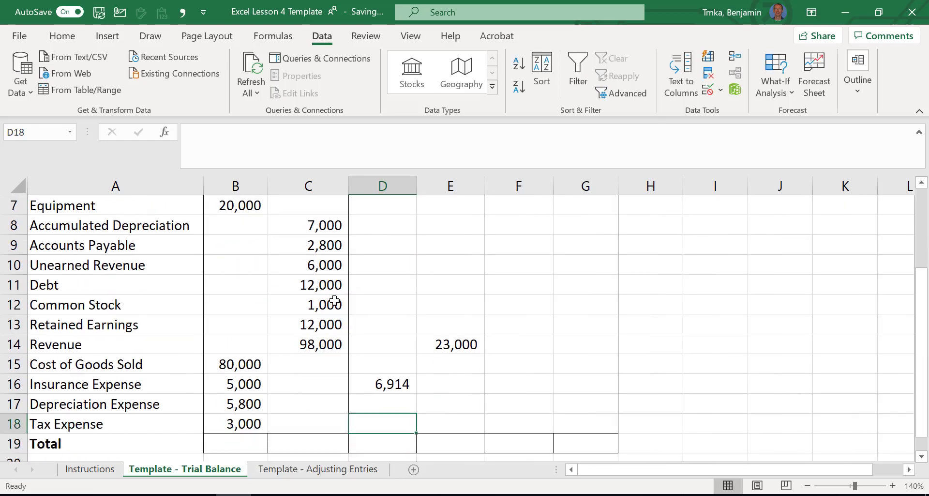
{"action": "key", "text": "Up"}
{"action": "key", "text": "Up"}
{"action": "key", "text": "Up"}
{"action": "key", "text": "Up"}
{"action": "key", "text": "Up"}
{"action": "key", "text": "Up"}
{"action": "key", "text": "Up"}
{"action": "key", "text": "Up"}
{"action": "key", "text": "Up"}
{"action": "key", "text": "Up"}
{"action": "key", "text": "Up"}
{"action": "key", "text": "Up"}
{"action": "key", "text": "Up"}
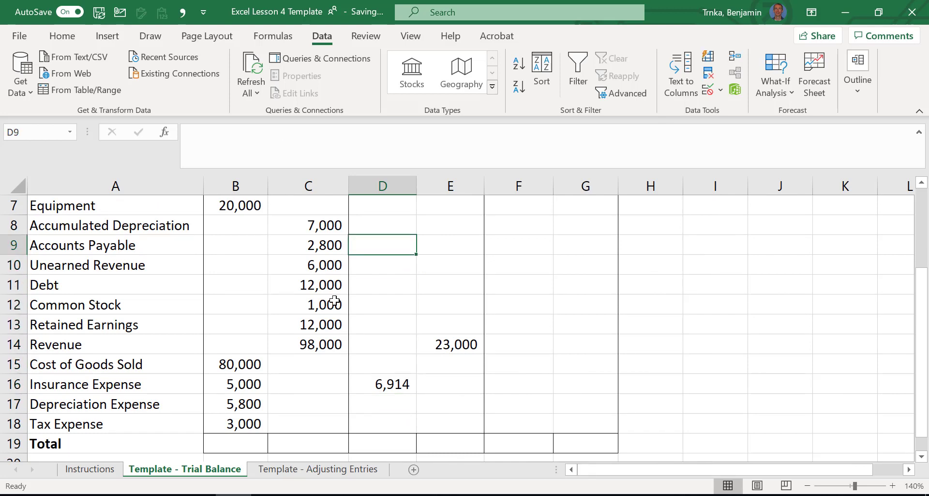
{"action": "key", "text": "Down"}
{"action": "key", "text": "Down"}
{"action": "key", "text": "Right"}
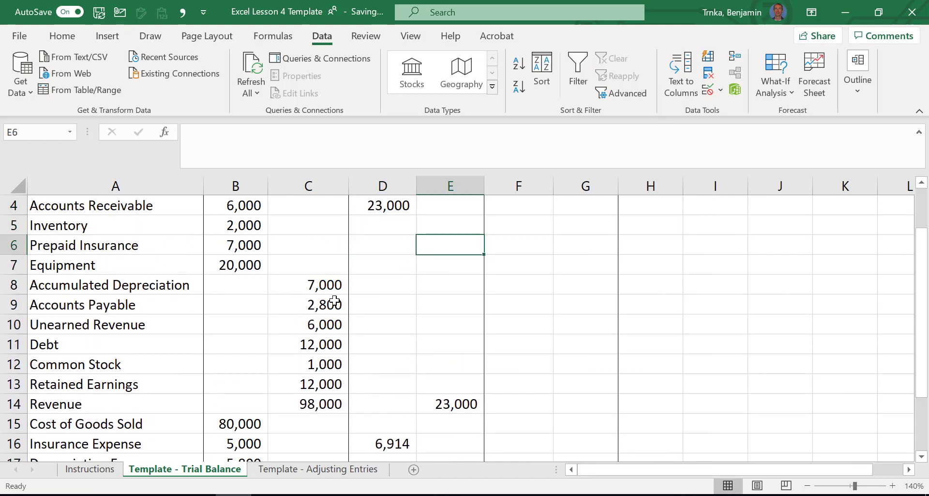
{"action": "type", "text": "="}
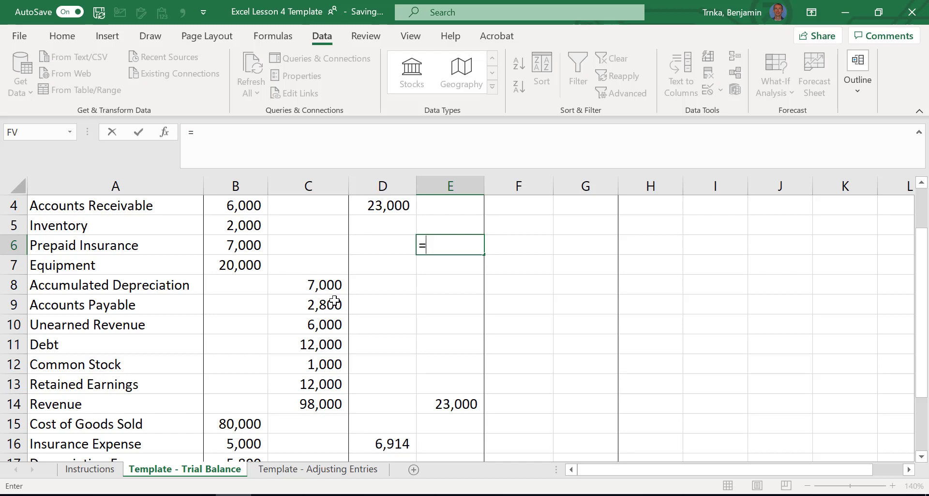
{"action": "key", "text": "ctrl+Page_Down"}
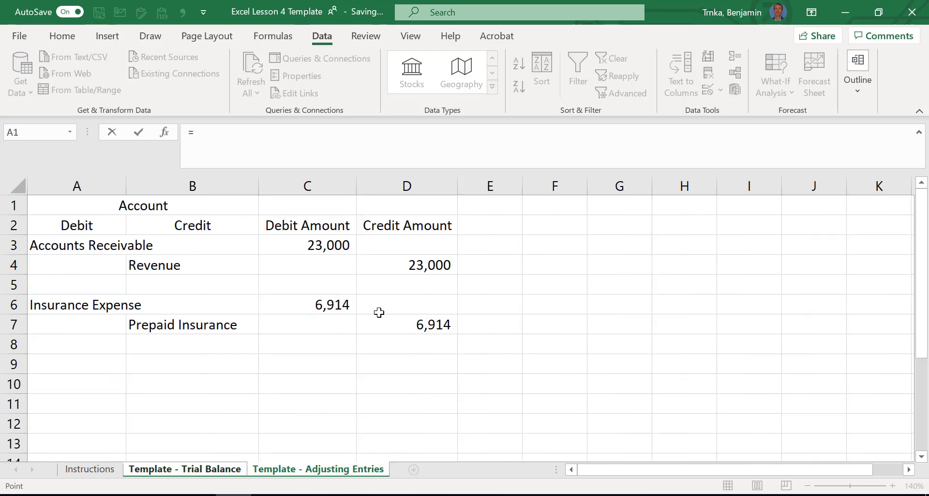
{"action": "left_click", "coordinate": [422, 317]}
{"action": "key", "text": "Return"}
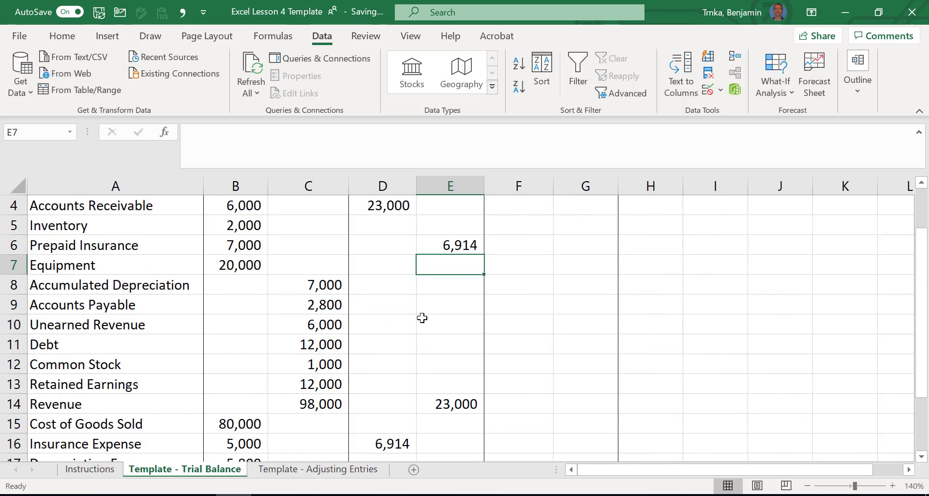
Step: Review the linked debit and credit amounts in the Adjustments columns of the trial balance, including the Insurance Expense link in D16
{"action": "key", "text": "Up"}
{"action": "key", "text": "Up"}
{"action": "key", "text": "Up"}
{"action": "key", "text": "Up"}
{"action": "key", "text": "Up"}
{"action": "key", "text": "Up"}
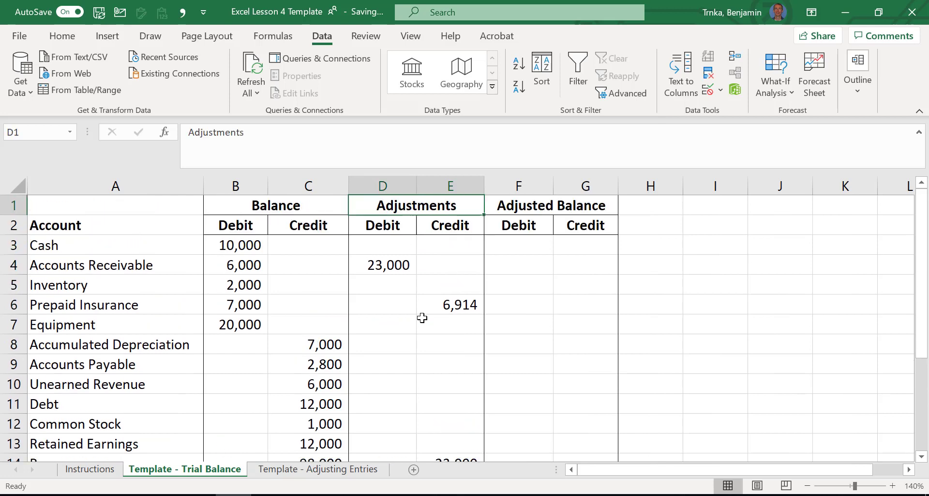
{"action": "key", "text": "Down"}
{"action": "key", "text": "Down"}
{"action": "key", "text": "Down"}
{"action": "key", "text": "Down"}
{"action": "key", "text": "Down"}
{"action": "key", "text": "Down"}
{"action": "key", "text": "Down"}
{"action": "key", "text": "Down"}
{"action": "key", "text": "Down"}
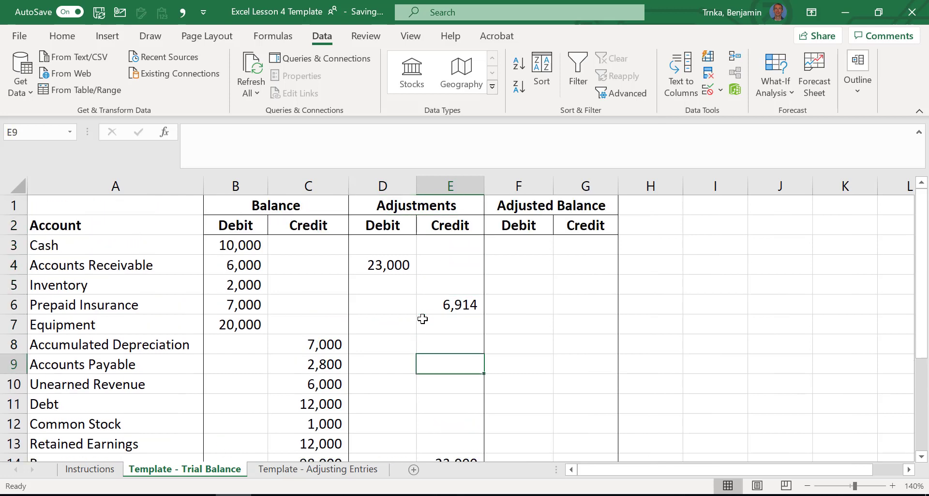
{"action": "key", "text": "Down"}
{"action": "key", "text": "Down"}
{"action": "key", "text": "Down"}
{"action": "key", "text": "Down"}
{"action": "key", "text": "Down"}
{"action": "key", "text": "Down"}
{"action": "key", "text": "Down"}
{"action": "key", "text": "Down"}
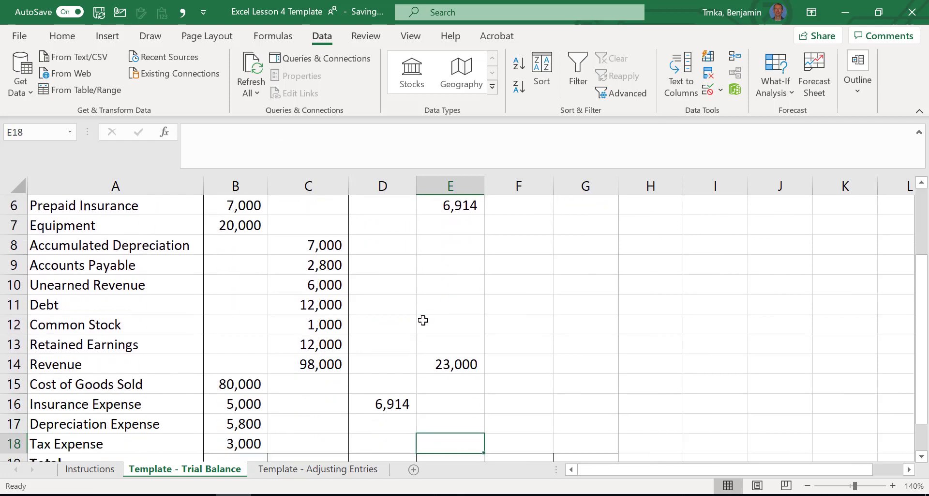
{"action": "key", "text": "Up"}
{"action": "key", "text": "Up"}
{"action": "key", "text": "Left"}
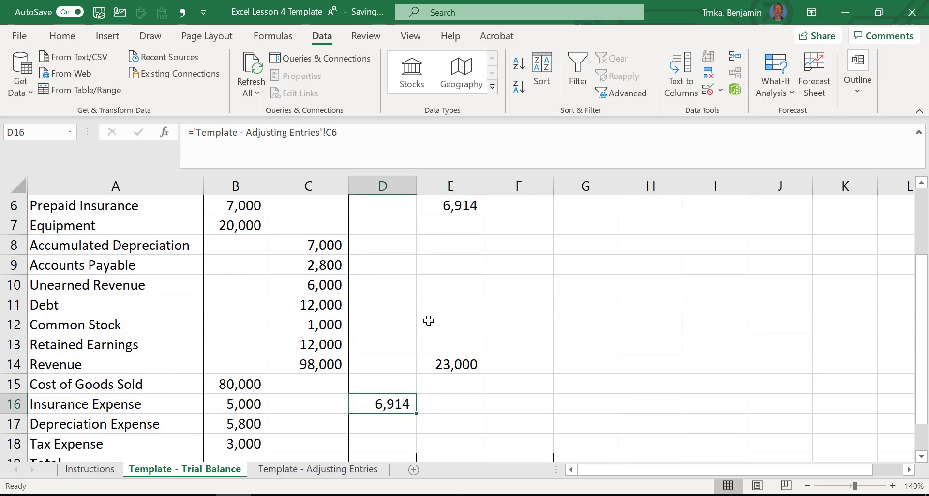
Step: Total the Balance debit column in B19 of the trial balance with =SUM(B3:B18)
{"action": "key", "text": "Down"}
{"action": "key", "text": "Down"}
{"action": "key", "text": "Down"}
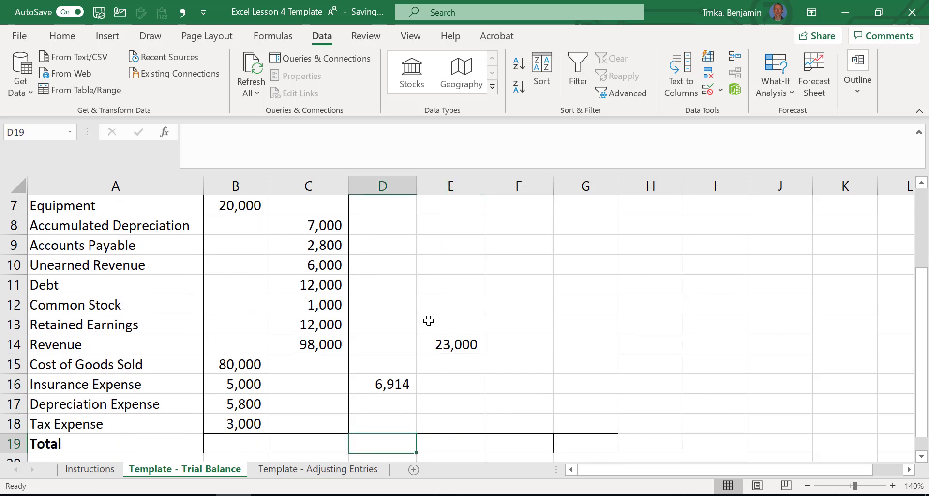
{"action": "key", "text": "Left"}
{"action": "key", "text": "Left"}
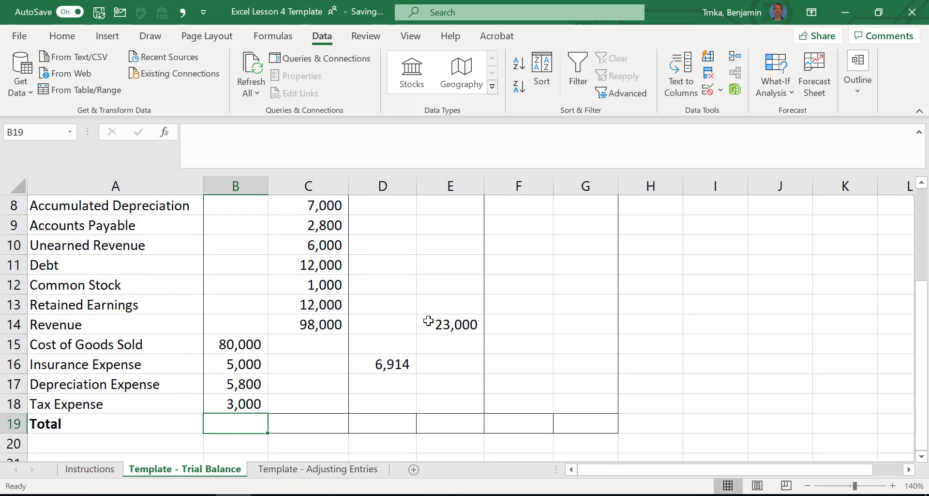
{"action": "key", "text": "alt+equal"}
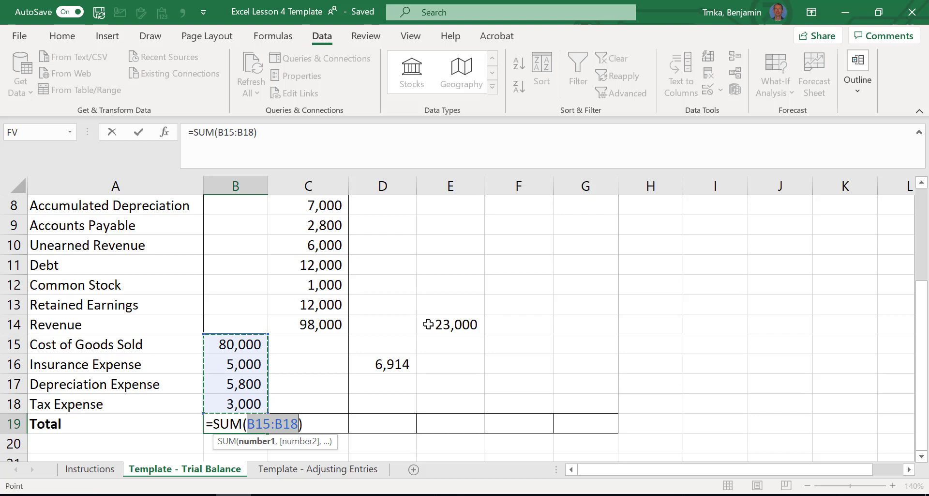
{"action": "key", "text": "Down"}
{"action": "key", "text": "Down"}
{"action": "key", "text": "Down"}
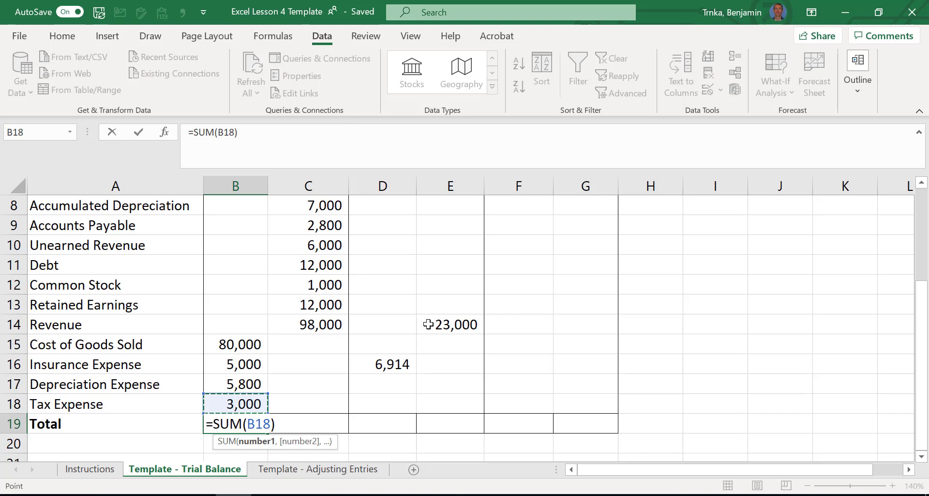
{"action": "key", "text": "ctrl+shift+Up"}
{"action": "key", "text": "ctrl+shift+Up"}
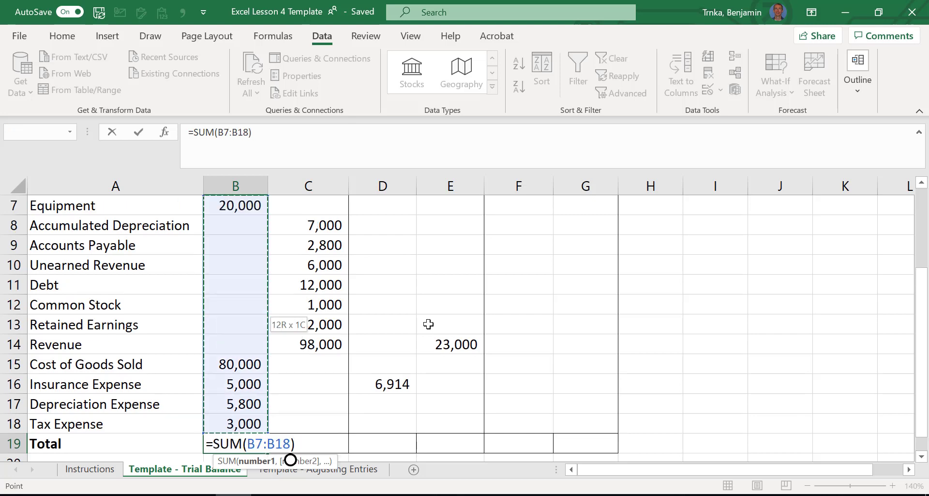
{"action": "key", "text": "ctrl+shift+Up"}
{"action": "key", "text": "ctrl+shift+Down"}
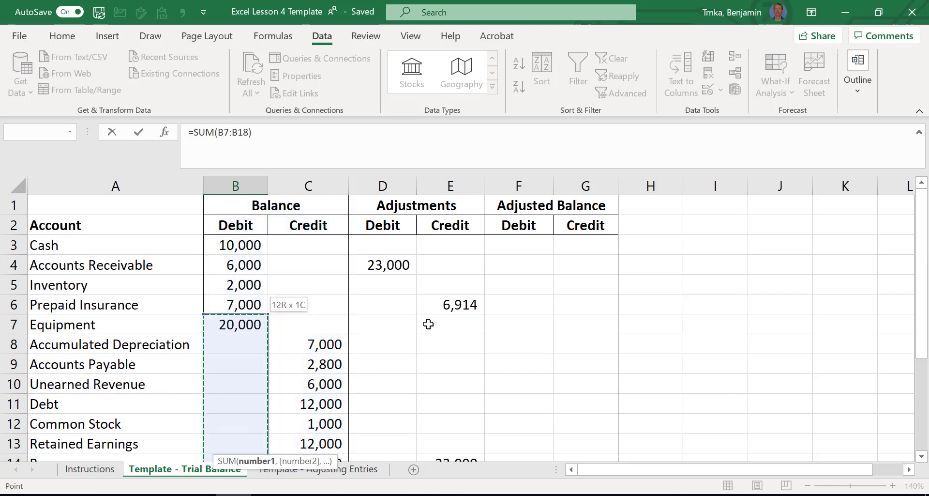
{"action": "key", "text": "ctrl+shift+Up"}
{"action": "key", "text": "ctrl+shift+Down"}
{"action": "key", "text": "shift+Left"}
{"action": "key", "text": "shift+Up"}
{"action": "key", "text": "shift+Up"}
{"action": "key", "text": "shift+Up"}
{"action": "key", "text": "shift+Up"}
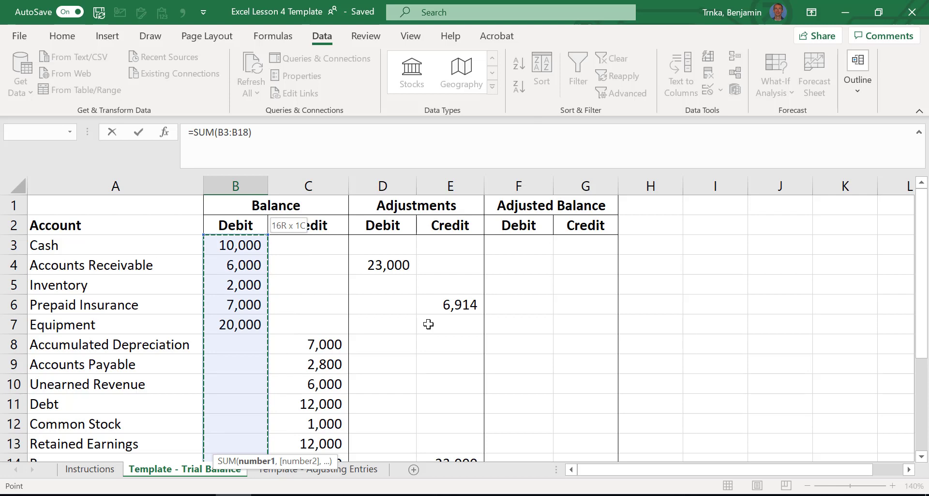
{"action": "key", "text": "ctrl+Return"}
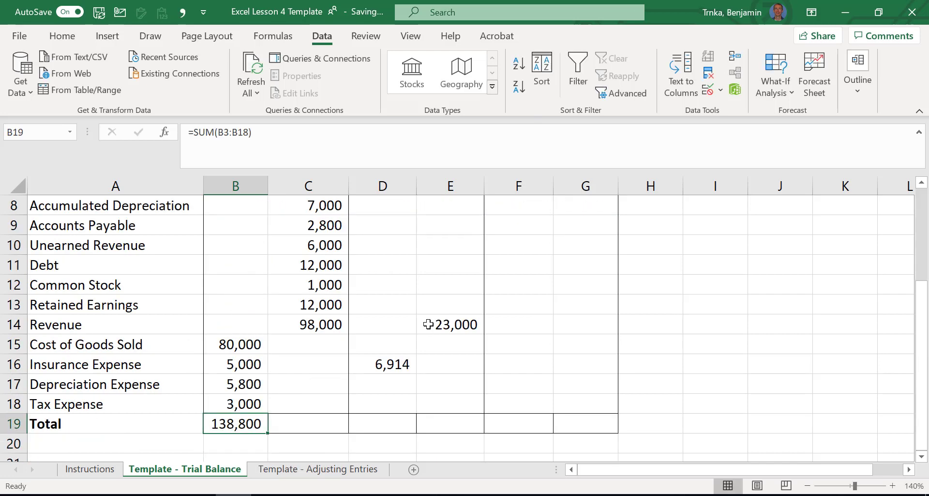
Step: Copy the total formula from B19, paste it into C19 to compare the two formulas, and clear C19
{"action": "key", "text": "Tab"}
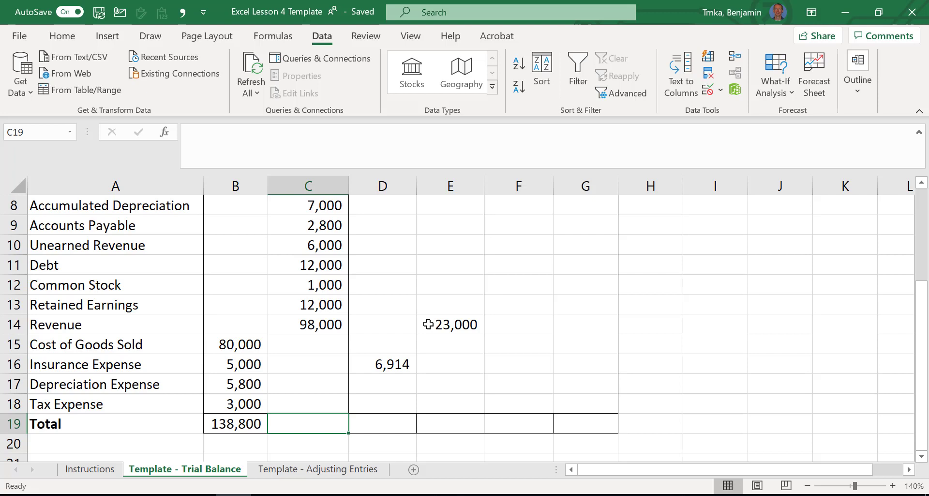
{"action": "key", "text": "Left"}
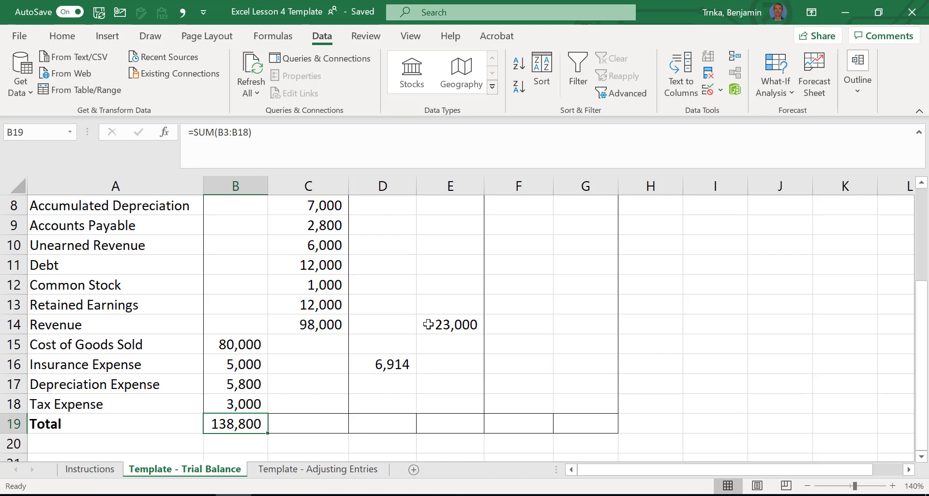
{"action": "key", "text": "ctrl+c"}
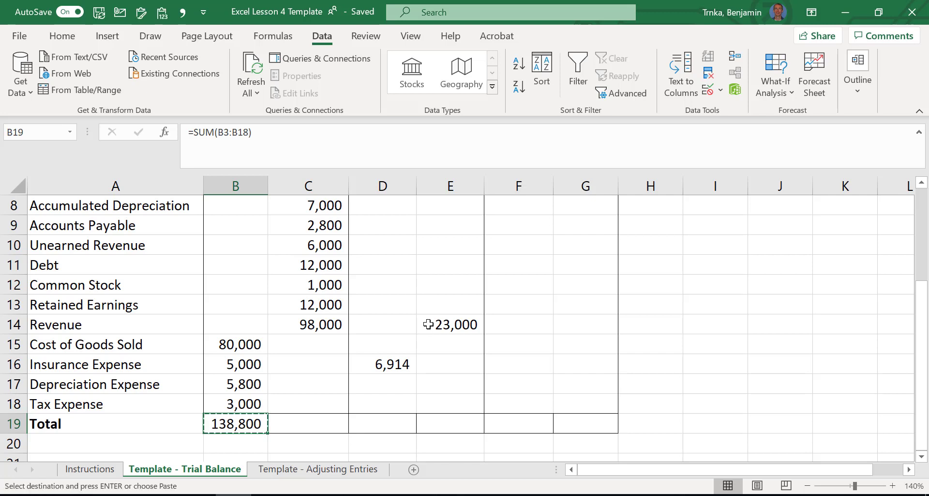
{"action": "key", "text": "Right"}
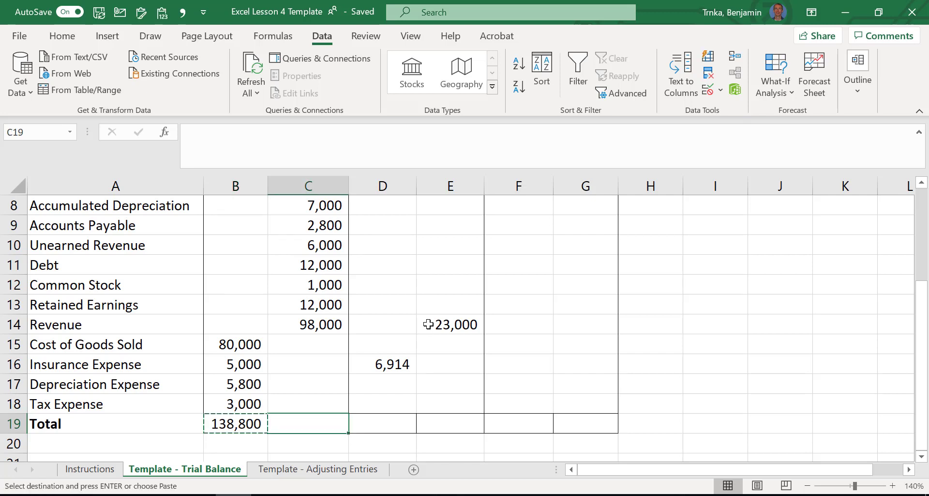
{"action": "key", "text": "ctrl+v"}
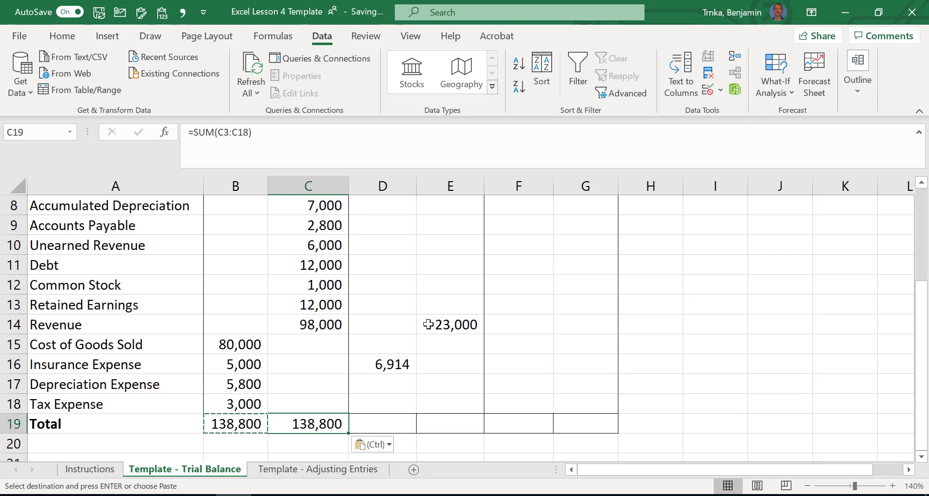
{"action": "key", "text": "Left"}
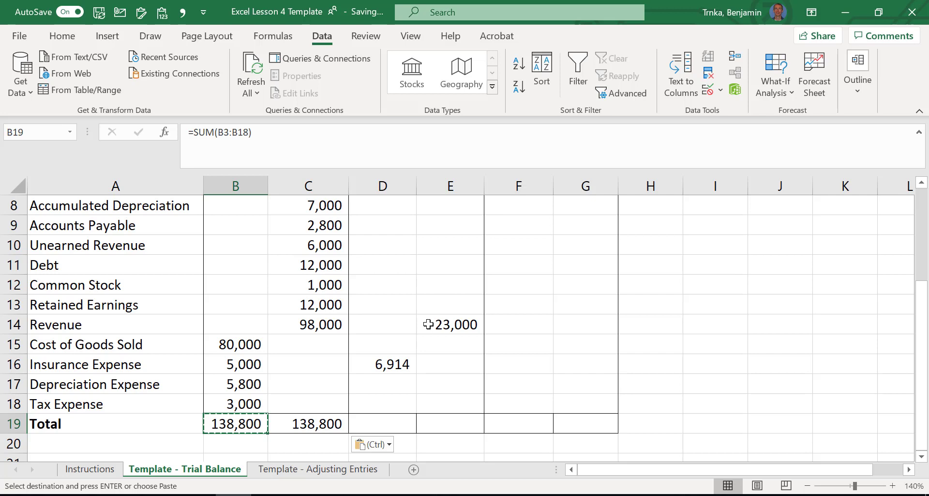
{"action": "key", "text": "Right"}
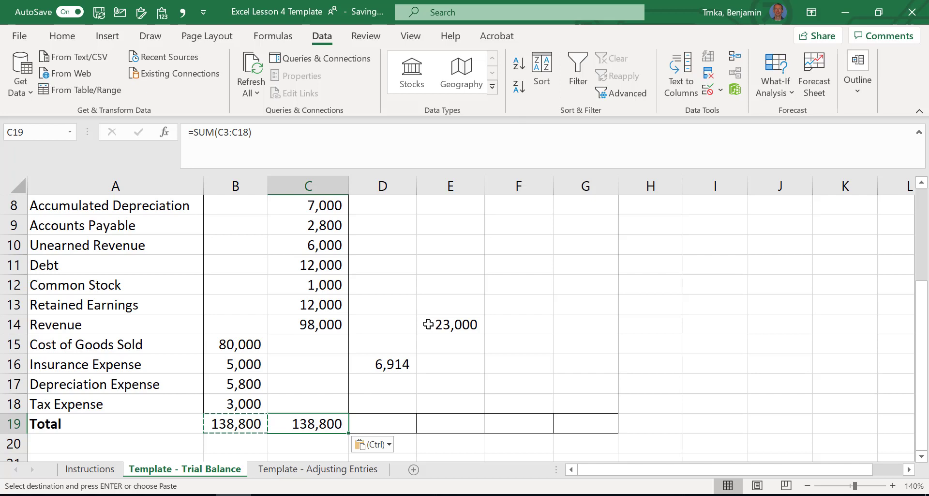
{"action": "key", "text": "Right"}
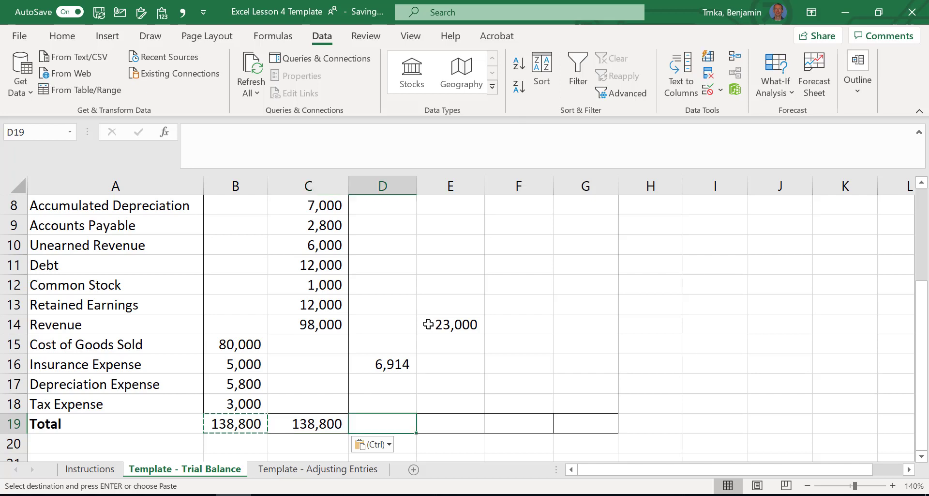
{"action": "key", "text": "Left"}
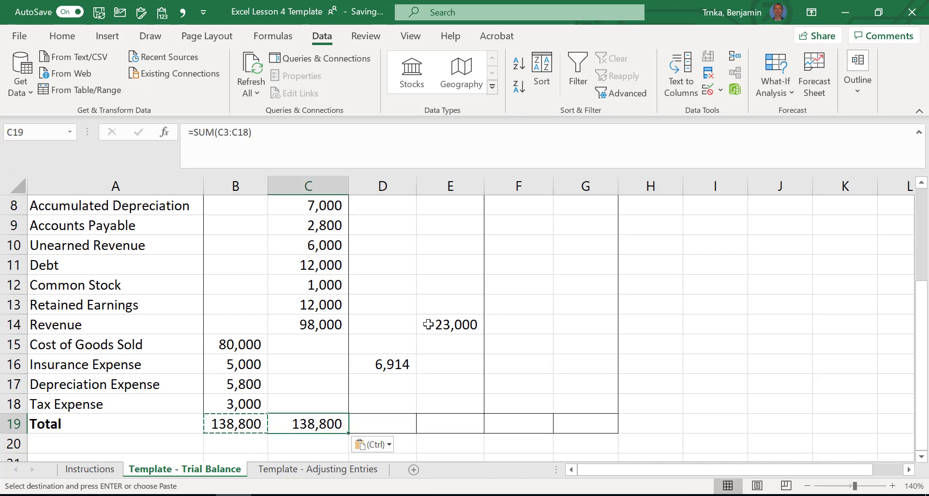
{"action": "key", "text": "Delete"}
Step: Try filling the B19 total formula right into C19, and clear C19 again
{"action": "key", "text": "Left"}
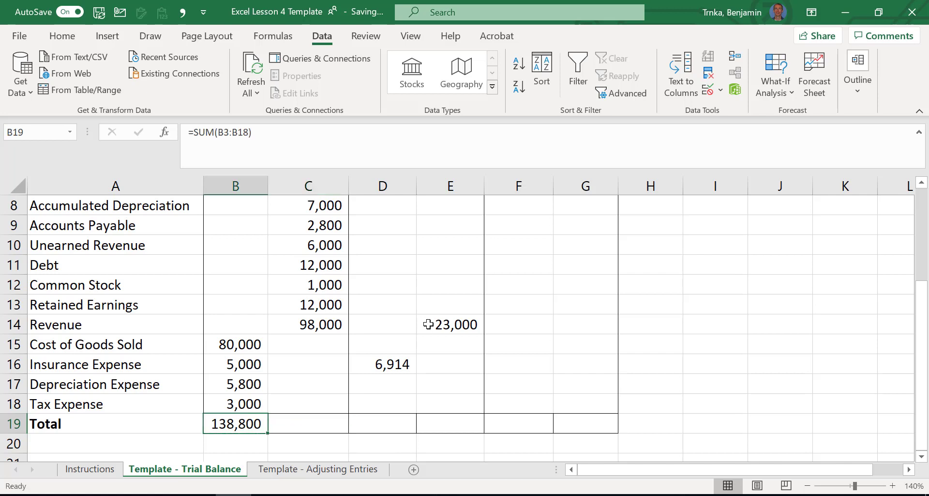
{"action": "key", "text": "shift+Right"}
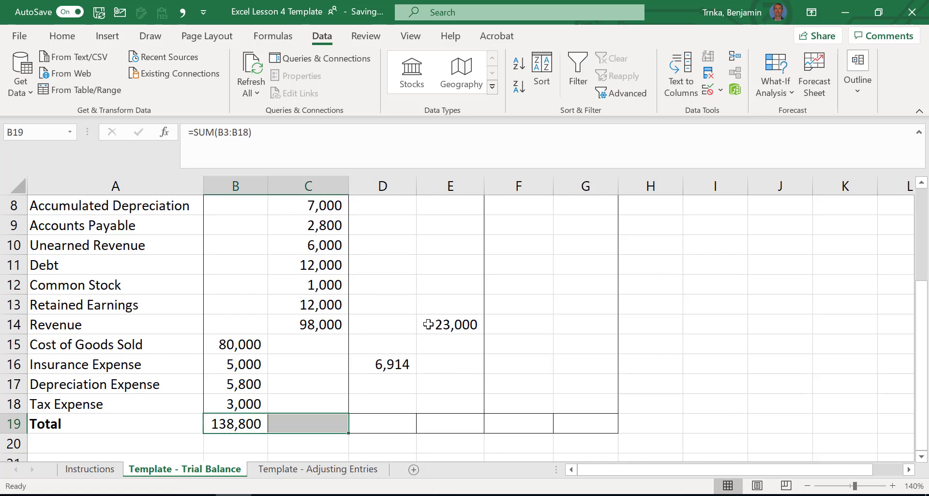
{"action": "key", "text": "ctrl+r"}
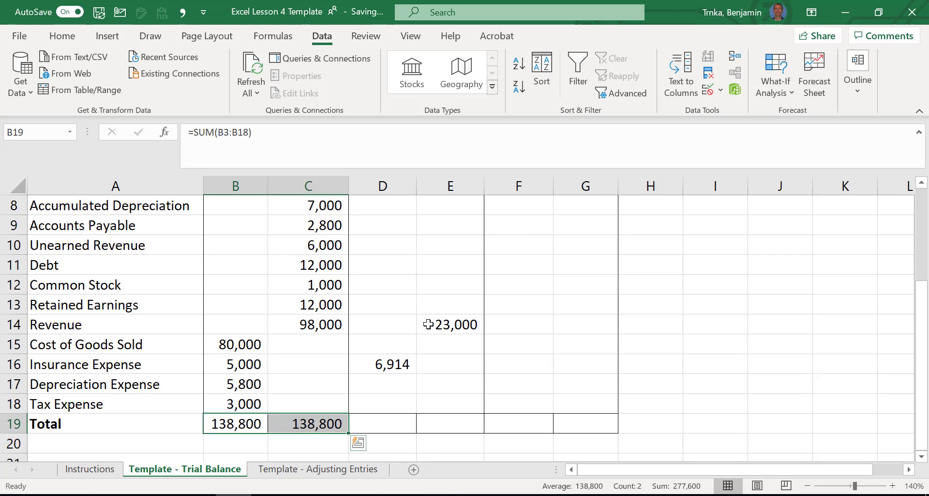
{"action": "key", "text": "Right"}
{"action": "key", "text": "Left"}
{"action": "key", "text": "Right"}
{"action": "key", "text": "Delete"}
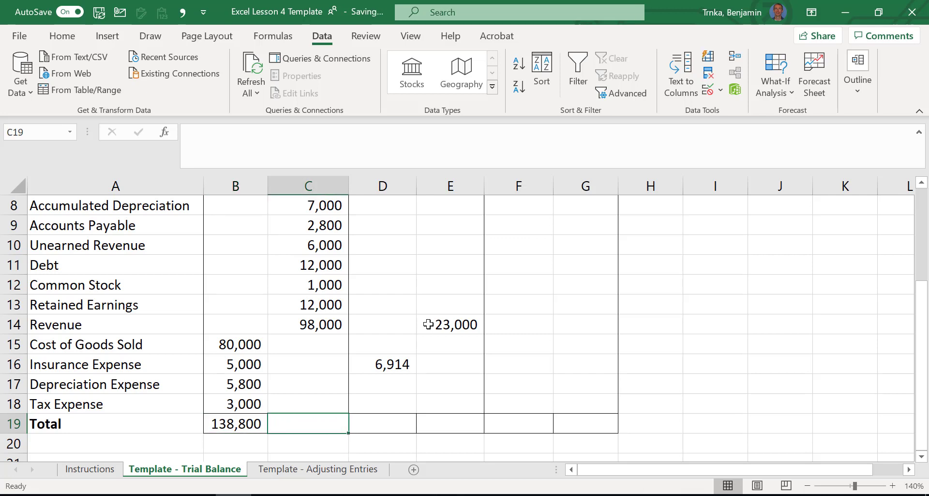
Step: Fill the total formula from B19 right across C19:G19 to total all remaining debit and credit columns
{"action": "key", "text": "Left"}
{"action": "key", "text": "shift+Right"}
{"action": "key", "text": "shift+Right"}
{"action": "key", "text": "shift+Right"}
{"action": "key", "text": "shift+Right"}
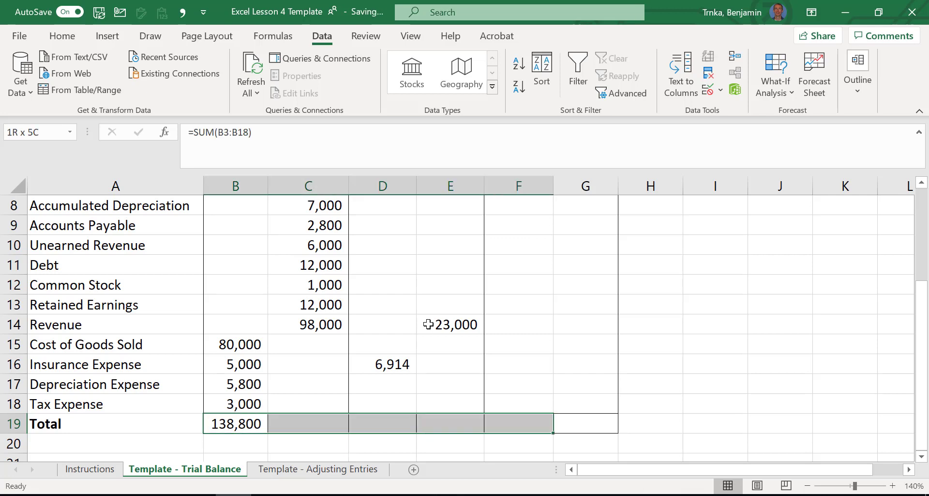
{"action": "key", "text": "shift+Right"}
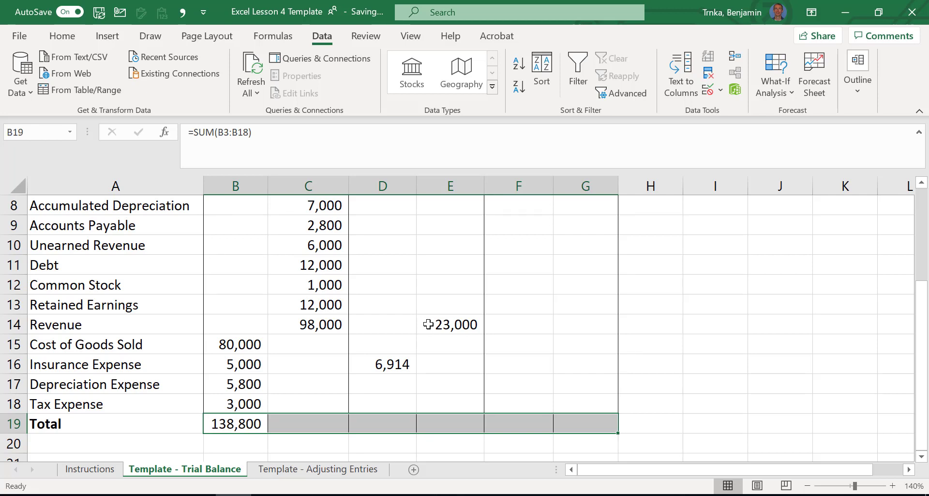
{"action": "key", "text": "ctrl+r"}
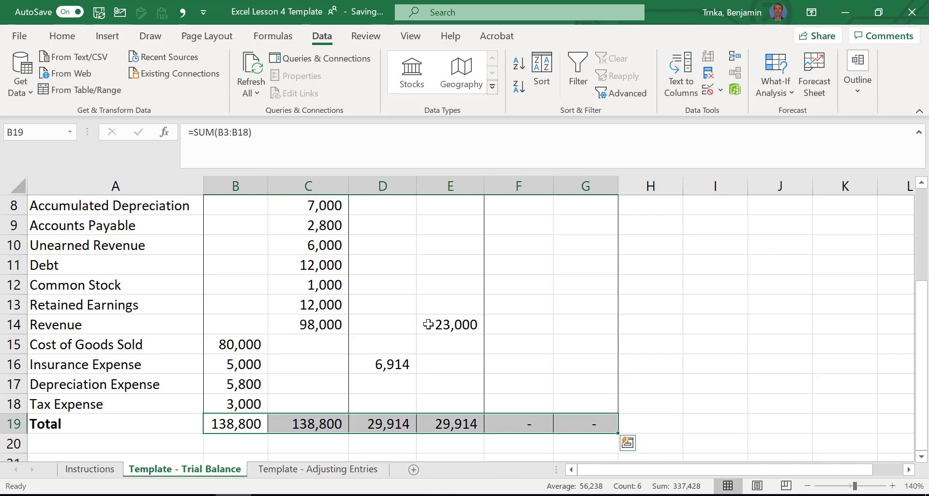
{"action": "key", "text": "Up"}
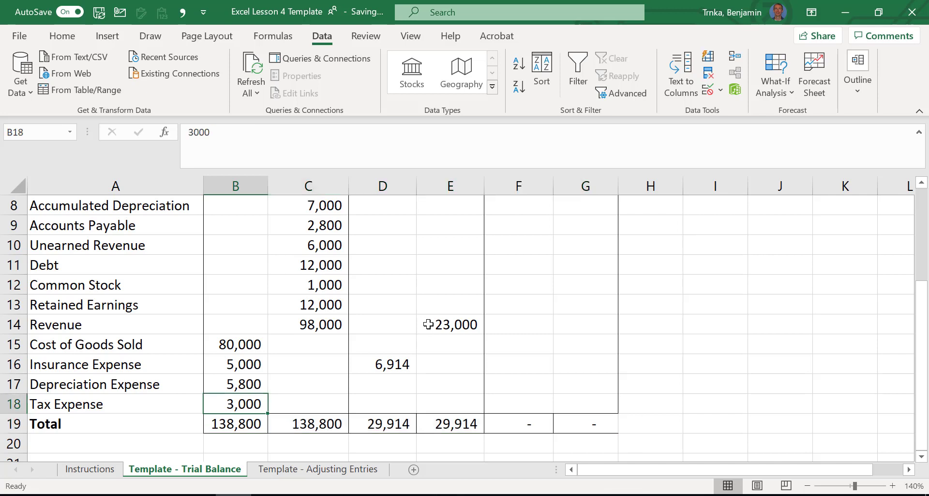
Step: Enter the formula =B3+D3-E3 in F3 for Cash's adjusted debit balance
{"action": "key", "text": "Right"}
{"action": "key", "text": "Right"}
{"action": "key", "text": "Right"}
{"action": "key", "text": "Right"}
{"action": "key", "text": "Up"}
{"action": "key", "text": "Up"}
{"action": "key", "text": "Up"}
{"action": "key", "text": "Up"}
{"action": "key", "text": "Up"}
{"action": "key", "text": "Up"}
{"action": "key", "text": "Up"}
{"action": "key", "text": "Up"}
{"action": "key", "text": "Up"}
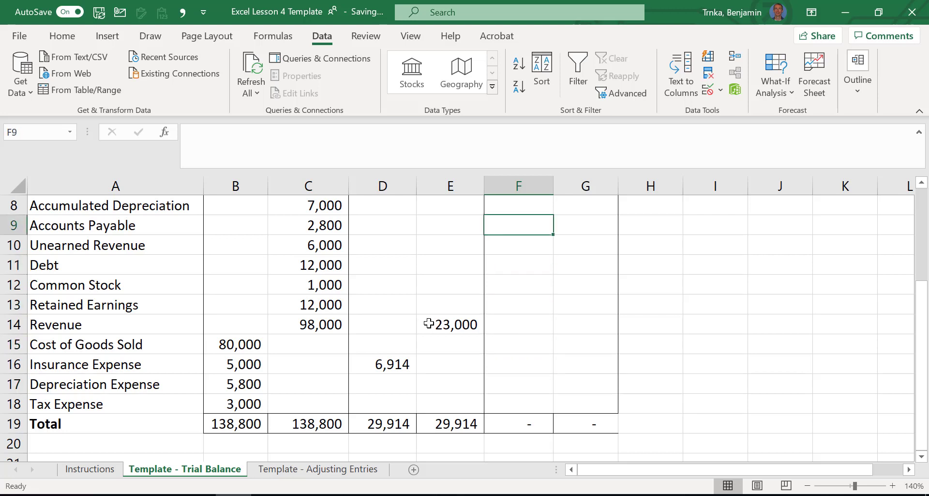
{"action": "key", "text": "Up"}
{"action": "key", "text": "Up"}
{"action": "key", "text": "Up"}
{"action": "key", "text": "Up"}
{"action": "key", "text": "Up"}
{"action": "key", "text": "Up"}
{"action": "key", "text": "Up"}
{"action": "key", "text": "Up"}
{"action": "key", "text": "Down"}
{"action": "key", "text": "Down"}
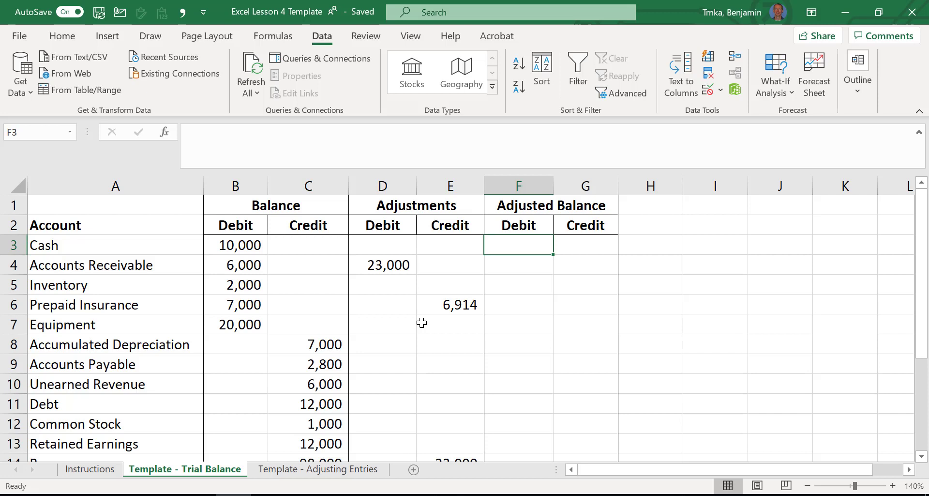
{"action": "type", "text": "="}
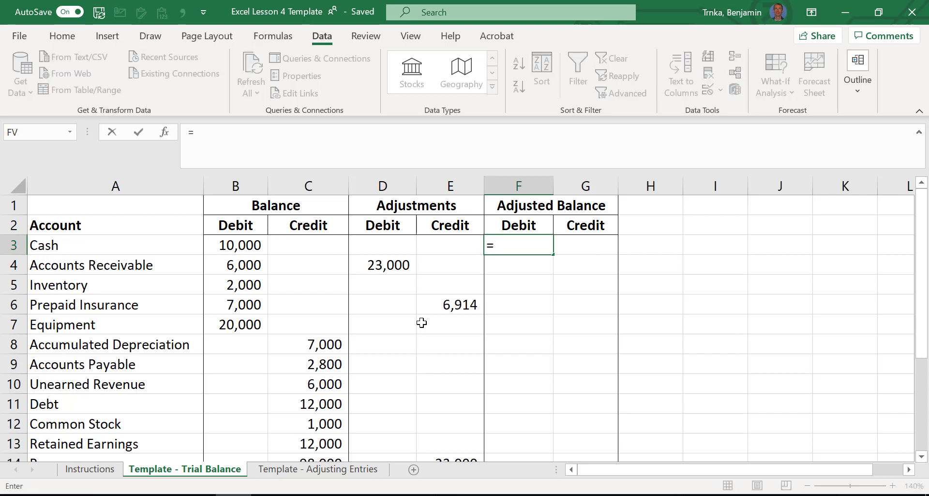
{"action": "key", "text": "Left"}
{"action": "key", "text": "Left"}
{"action": "key", "text": "Left"}
{"action": "key", "text": "Left"}
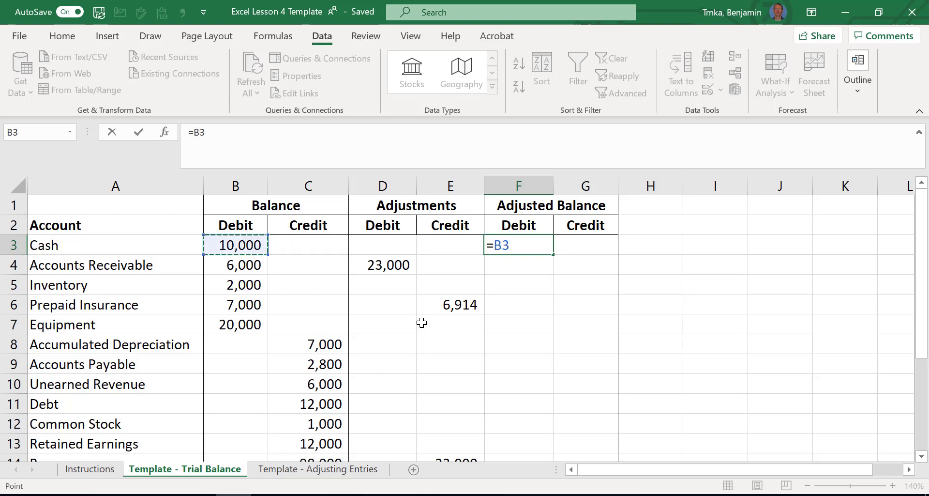
{"action": "type", "text": "+"}
{"action": "key", "text": "Left"}
{"action": "key", "text": "Left"}
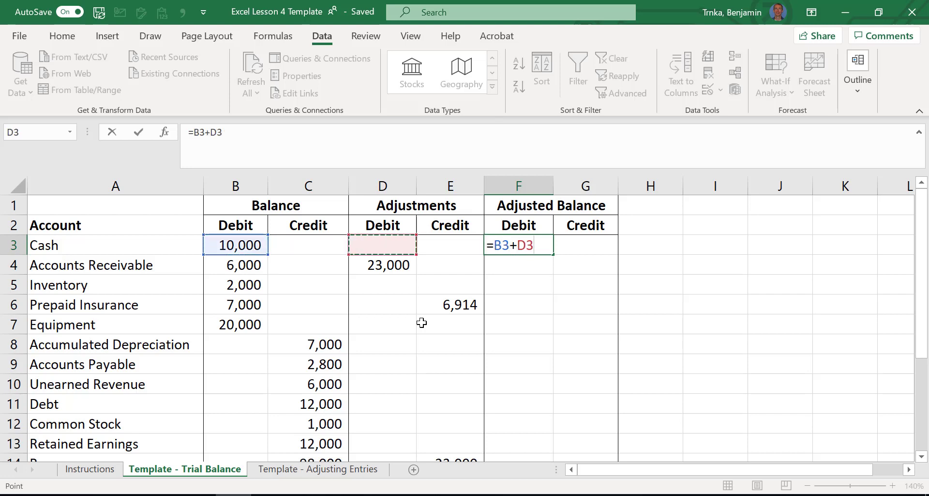
{"action": "type", "text": "-"}
{"action": "key", "text": "Left"}
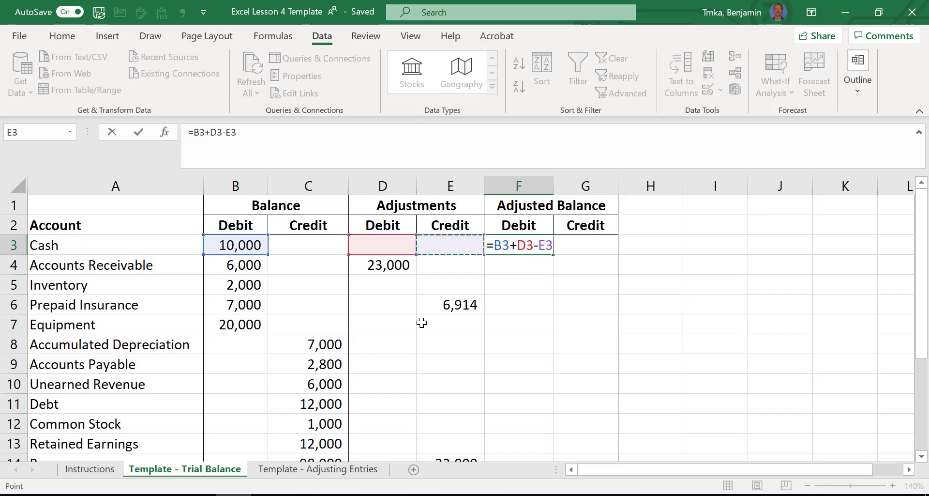
{"action": "key", "text": "Return"}
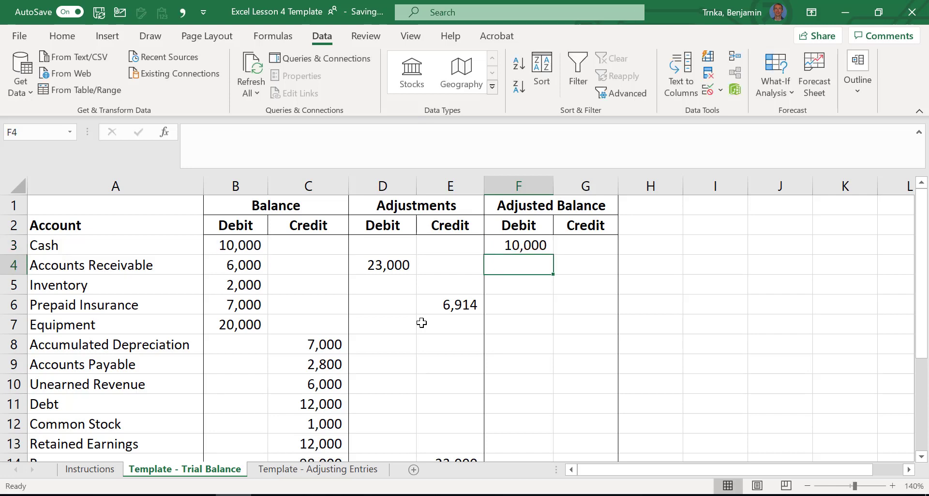
Step: Try copying the F3 formula and pasting it into F3:F7, and clear F4:F7 again
{"action": "key", "text": "Up"}
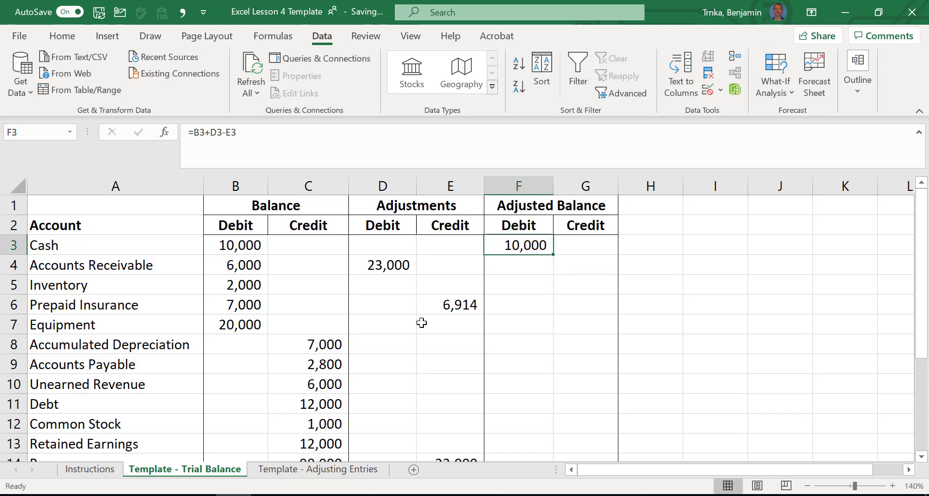
{"action": "key", "text": "Down"}
{"action": "key", "text": "Down"}
{"action": "key", "text": "Down"}
{"action": "key", "text": "Down"}
{"action": "key", "text": "Up"}
{"action": "key", "text": "Up"}
{"action": "key", "text": "Up"}
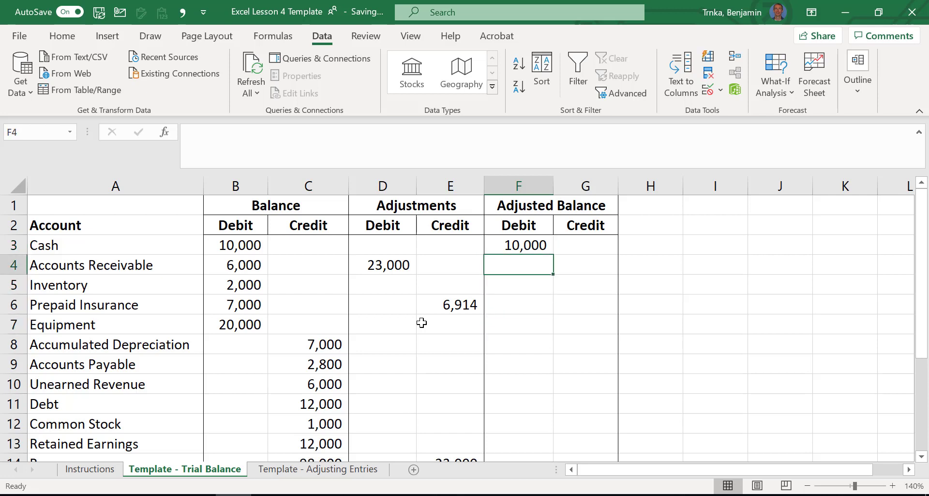
{"action": "key", "text": "Up"}
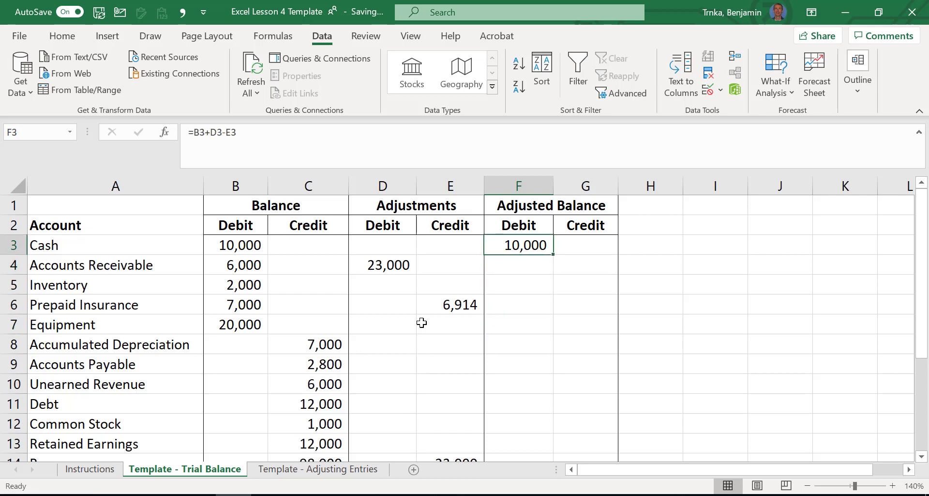
{"action": "key", "text": "ctrl+c"}
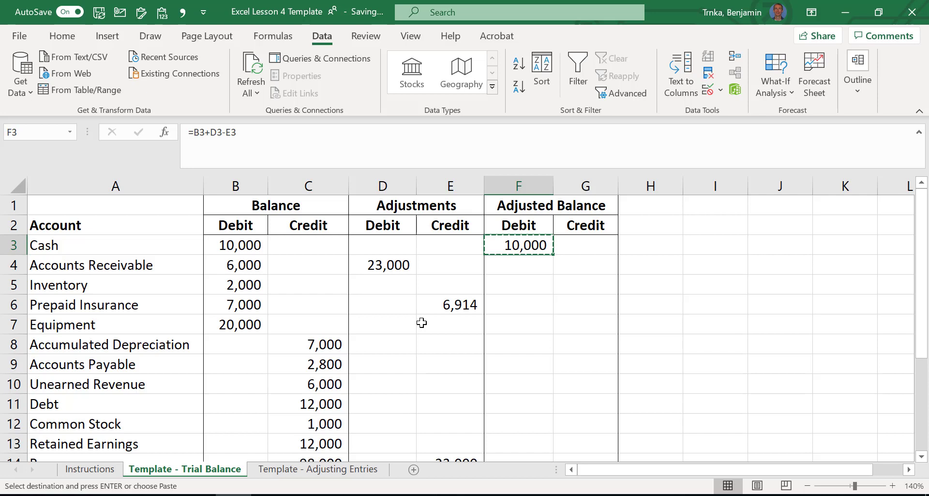
{"action": "key", "text": "shift+Down"}
{"action": "key", "text": "shift+Down"}
{"action": "key", "text": "shift+Down"}
{"action": "key", "text": "shift+Down"}
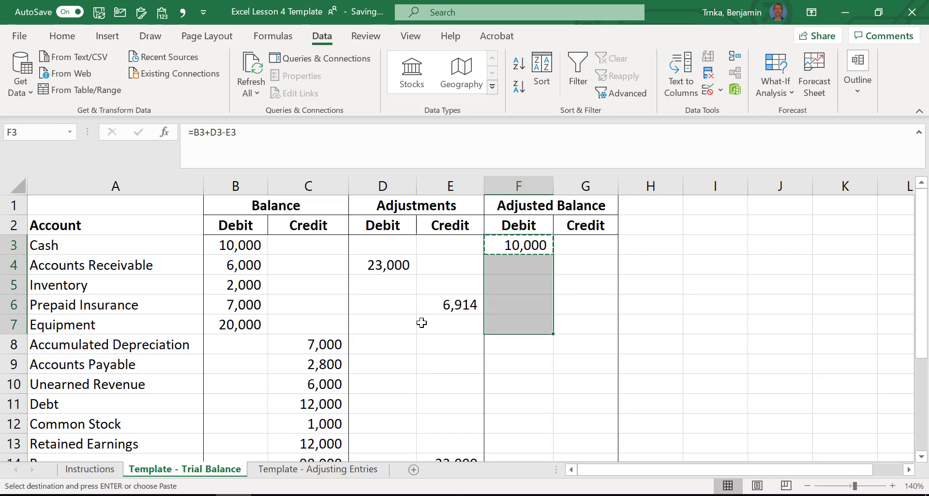
{"action": "key", "text": "Return"}
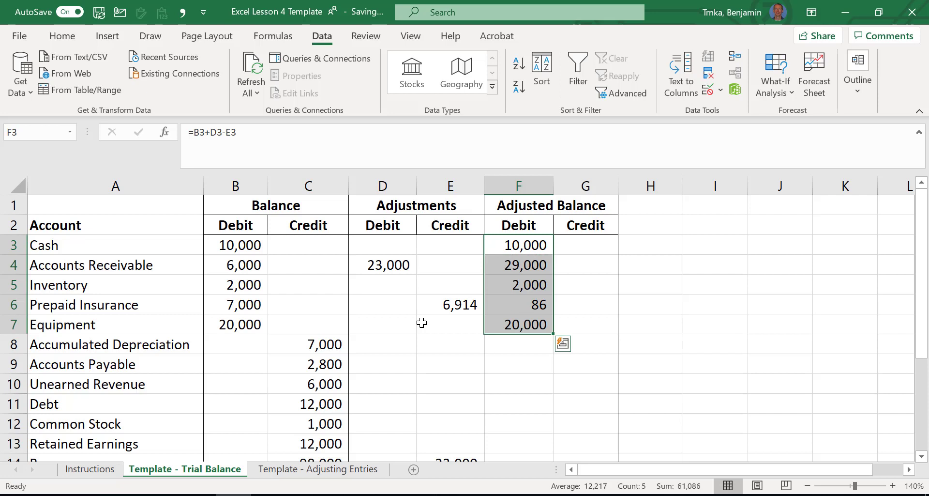
{"action": "key", "text": "Down"}
{"action": "key", "text": "shift+Down"}
{"action": "key", "text": "shift+Down"}
{"action": "key", "text": "shift+Down"}
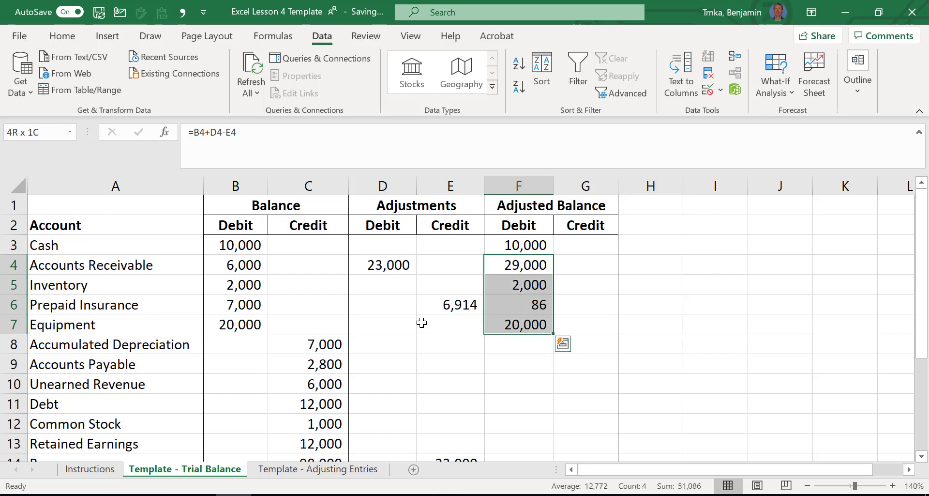
{"action": "key", "text": "Delete"}
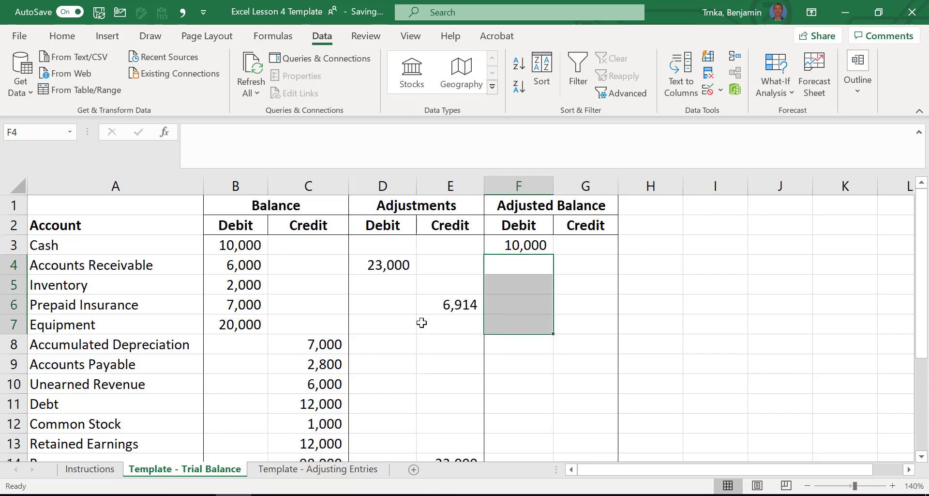
Step: Fill the adjusted debit formula from F3 down through F7 for the remaining debit-balance asset accounts
{"action": "key", "text": "Up"}
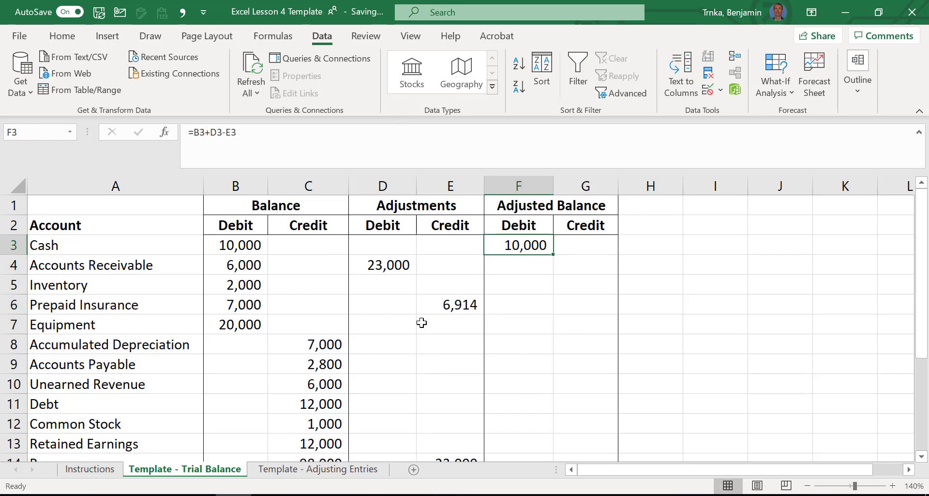
{"action": "key", "text": "shift+Down"}
{"action": "key", "text": "shift+Down"}
{"action": "key", "text": "shift+Down"}
{"action": "key", "text": "shift+Down"}
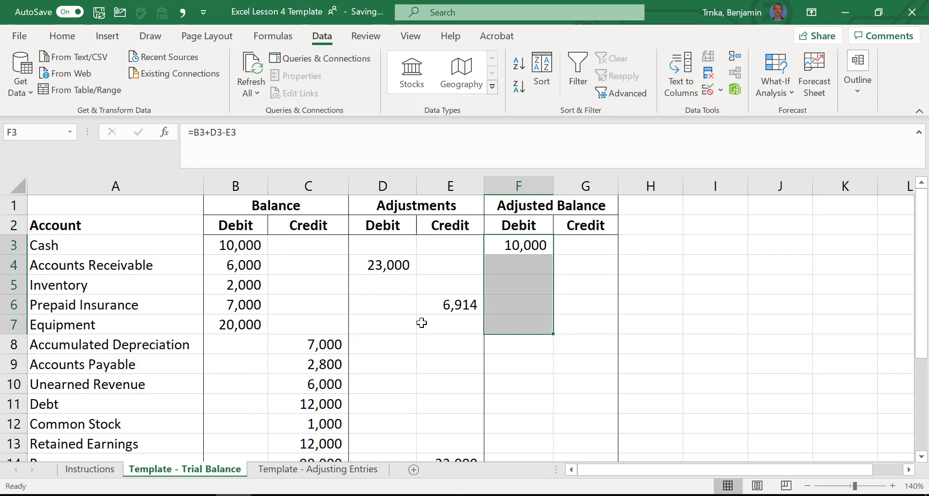
{"action": "key", "text": "ctrl+d"}
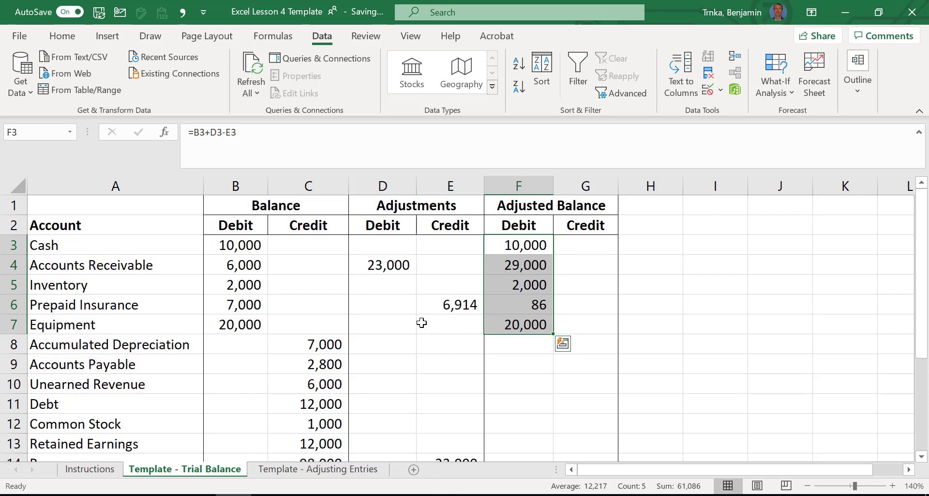
Step: Copy the adjusted debit formula from F7 into F15 for Cost of Goods Sold
{"action": "key", "text": "Down"}
{"action": "key", "text": "Down"}
{"action": "key", "text": "Down"}
{"action": "key", "text": "Down"}
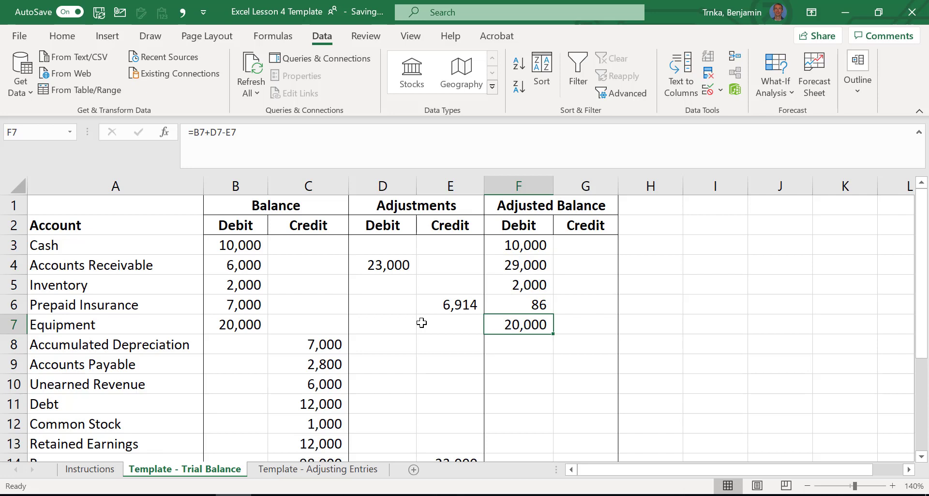
{"action": "key", "text": "ctrl+c"}
{"action": "key", "text": "Down"}
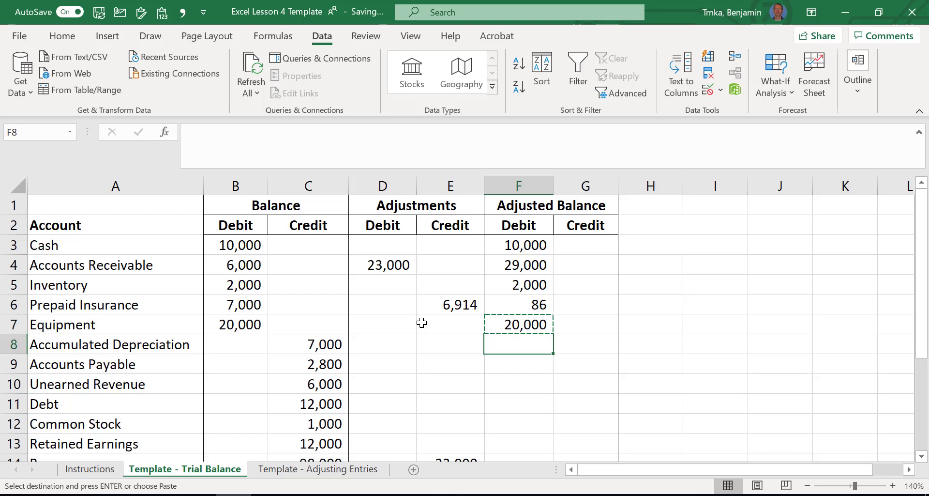
{"action": "key", "text": "Down"}
{"action": "key", "text": "Down"}
{"action": "key", "text": "Down"}
{"action": "key", "text": "Down"}
{"action": "key", "text": "Down"}
{"action": "key", "text": "Down"}
{"action": "key", "text": "Down"}
{"action": "key", "text": "Down"}
{"action": "key", "text": "Down"}
{"action": "key", "text": "Down"}
{"action": "key", "text": "Down"}
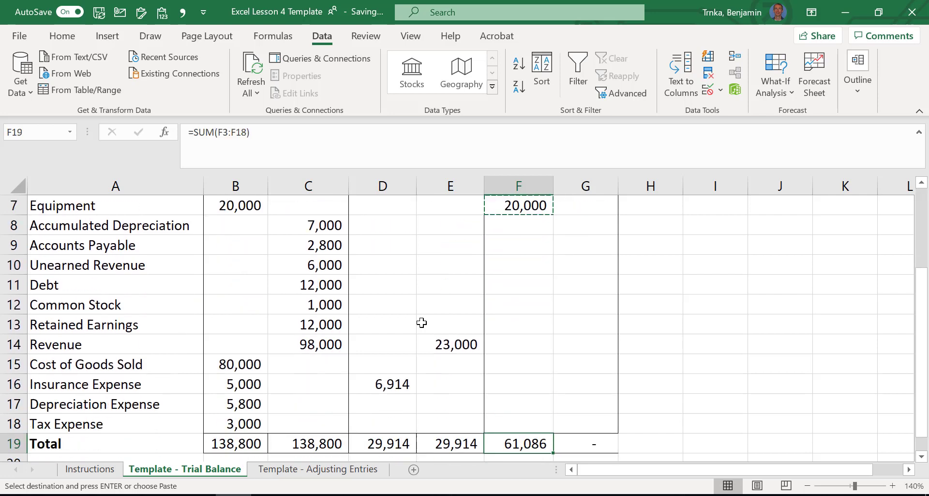
{"action": "key", "text": "Up"}
{"action": "key", "text": "Up"}
{"action": "key", "text": "Up"}
{"action": "key", "text": "Up"}
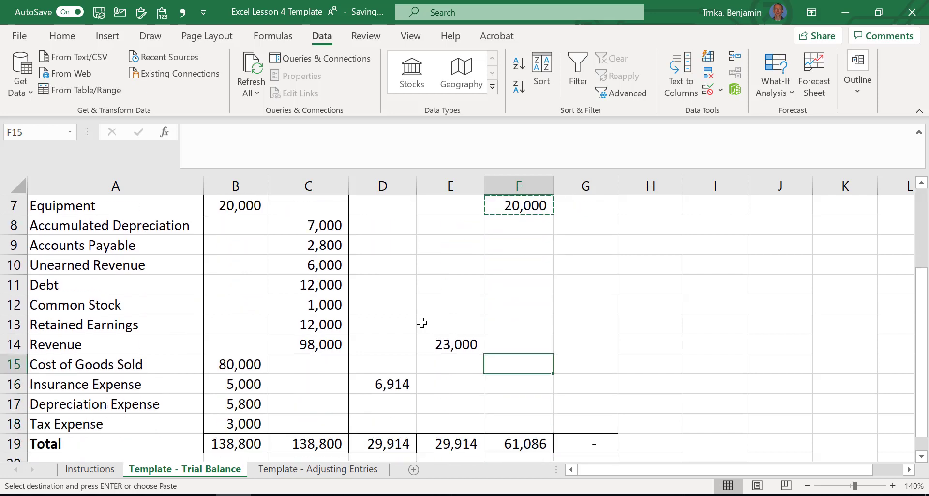
{"action": "key", "text": "ctrl+v"}
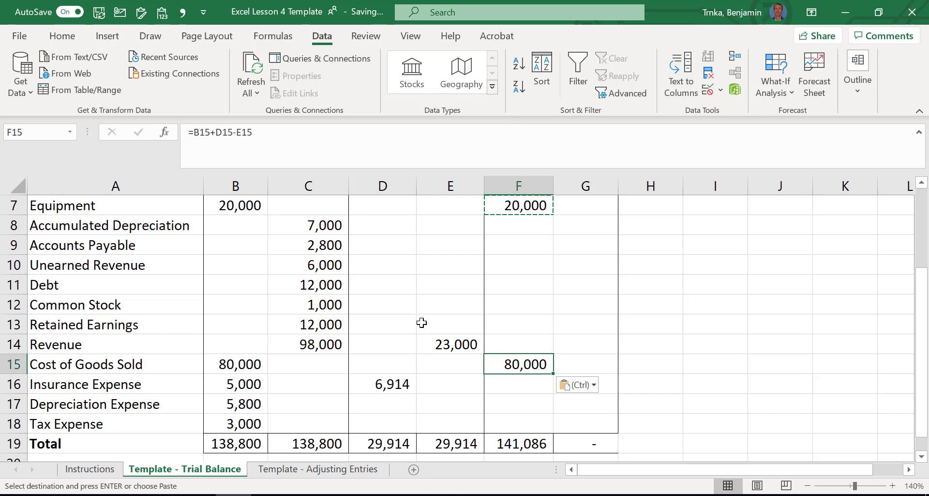
Step: Paste the copied formula through F15:F18 to cover the Insurance, Depreciation and Tax Expense rows
{"action": "key", "text": "shift+Down"}
{"action": "key", "text": "shift+Down"}
{"action": "key", "text": "shift+Down"}
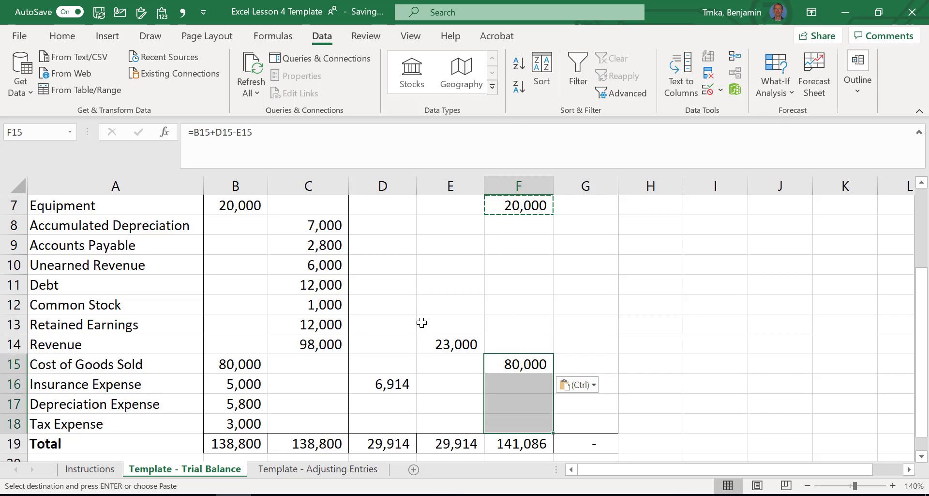
{"action": "key", "text": "Return"}
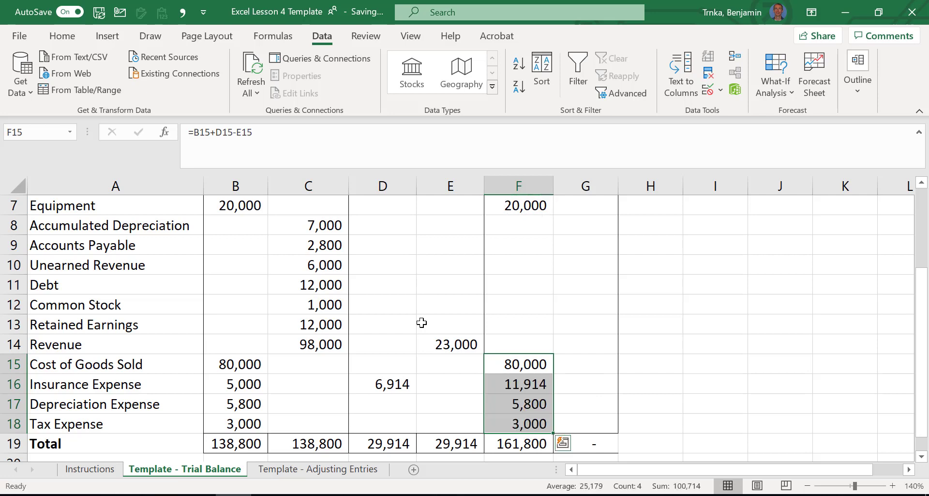
Step: Enter the formula =C8+E8-D8 in G8 for Accumulated Depreciation's adjusted credit balance
{"action": "key", "text": "Right"}
{"action": "key", "text": "Up"}
{"action": "key", "text": "Up"}
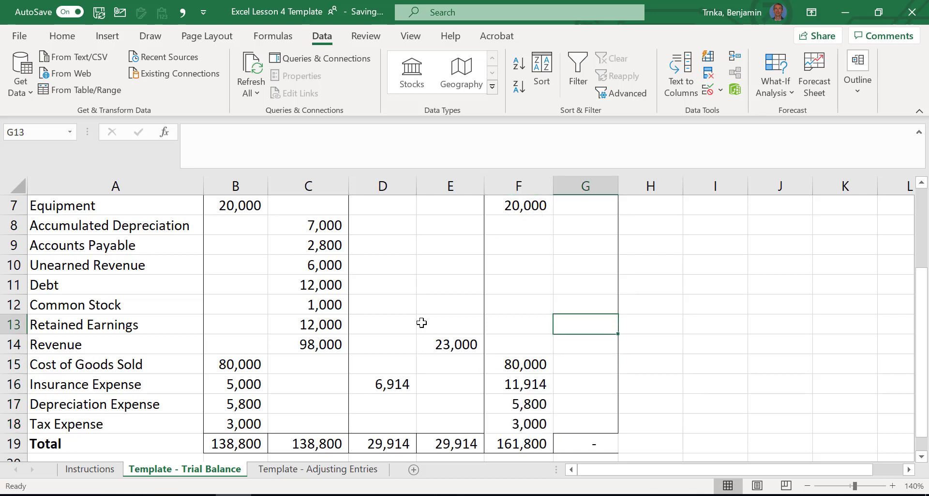
{"action": "key", "text": "Up"}
{"action": "key", "text": "Up"}
{"action": "key", "text": "Up"}
{"action": "key", "text": "Up"}
{"action": "key", "text": "Up"}
{"action": "key", "text": "Up"}
{"action": "key", "text": "Up"}
{"action": "key", "text": "Up"}
{"action": "key", "text": "Up"}
{"action": "key", "text": "Up"}
{"action": "key", "text": "Up"}
{"action": "key", "text": "Up"}
{"action": "key", "text": "Down"}
{"action": "key", "text": "Down"}
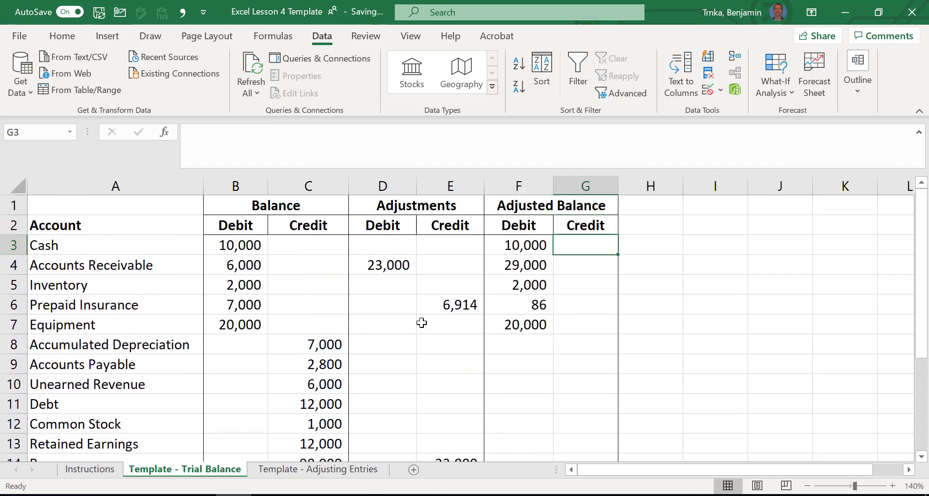
{"action": "key", "text": "Down"}
{"action": "key", "text": "Down"}
{"action": "key", "text": "Down"}
{"action": "key", "text": "Down"}
{"action": "key", "text": "Down"}
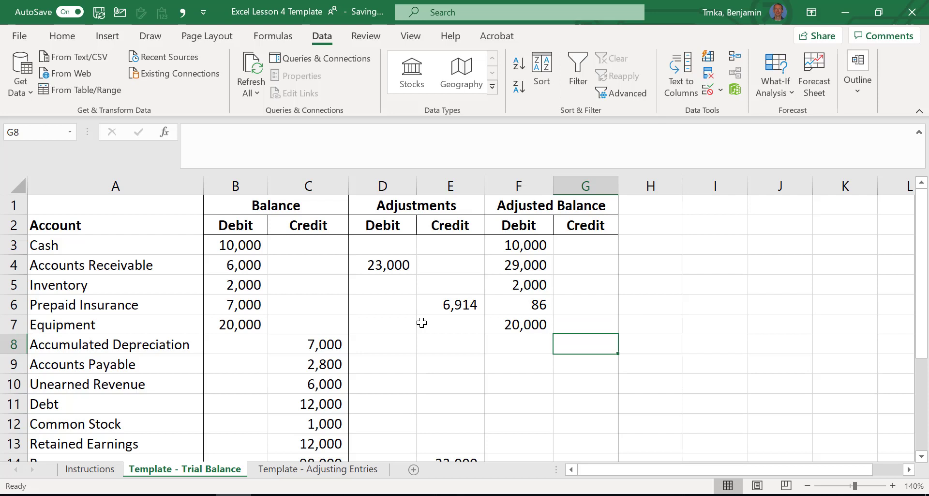
{"action": "type", "text": "="}
{"action": "key", "text": "Down"}
{"action": "key", "text": "Down"}
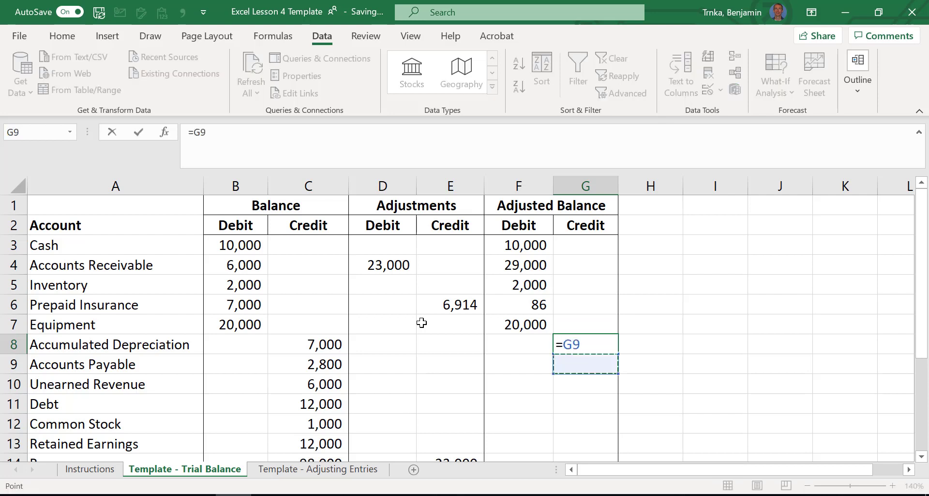
{"action": "key", "text": "Up"}
{"action": "key", "text": "Up"}
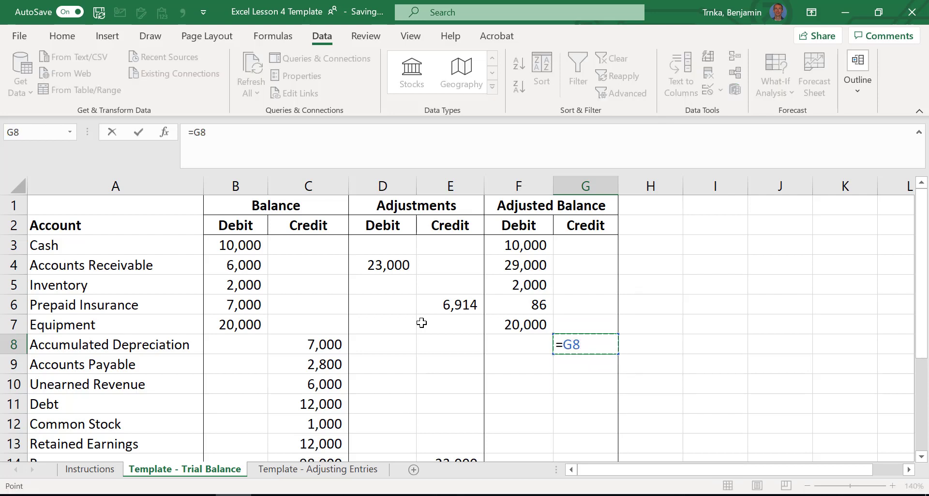
{"action": "key", "text": "Left"}
{"action": "key", "text": "Left"}
{"action": "key", "text": "Left"}
{"action": "key", "text": "Left"}
{"action": "type", "text": "+"}
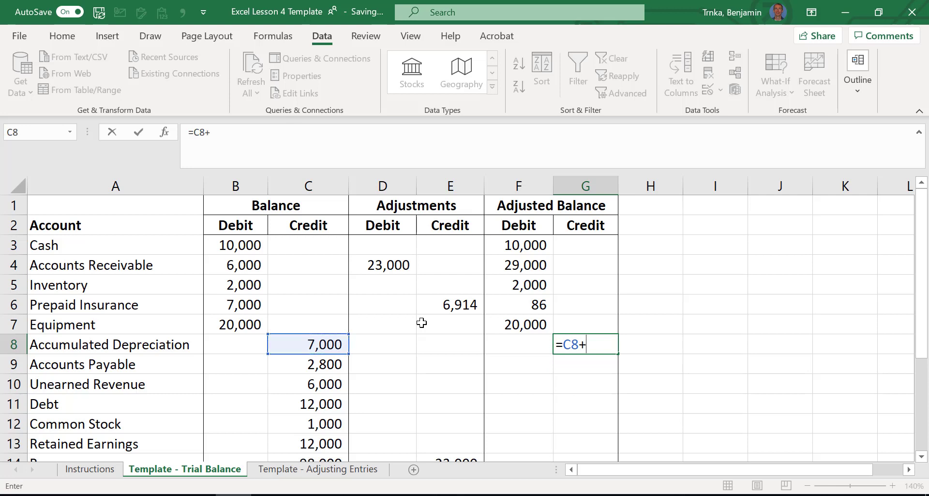
{"action": "key", "text": "Left"}
{"action": "key", "text": "Left"}
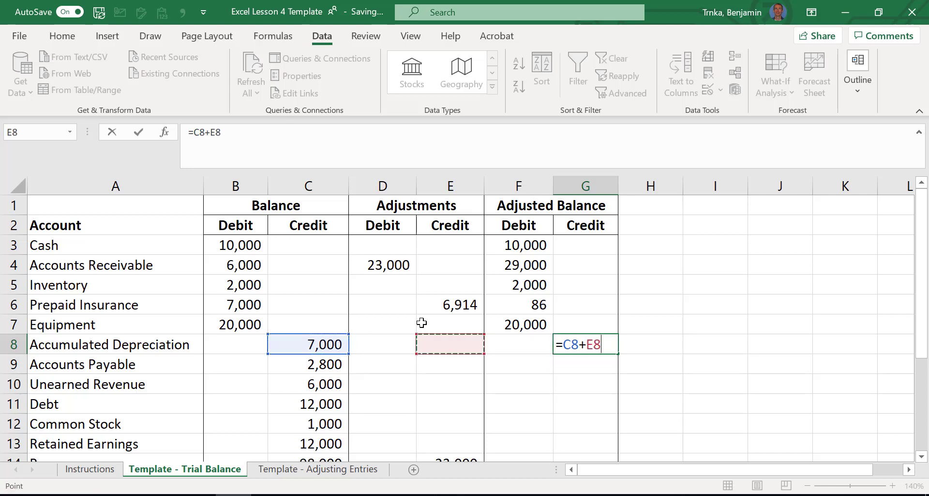
{"action": "type", "text": "-"}
{"action": "key", "text": "Left"}
{"action": "key", "text": "Left"}
{"action": "key", "text": "Left"}
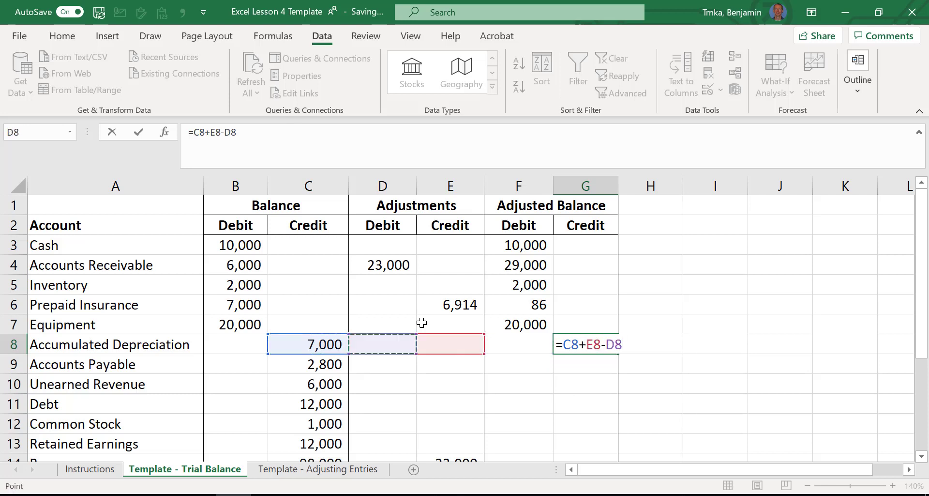
{"action": "key", "text": "Return"}
Step: Fill the adjusted credit formula from G8 down through G14 for the liability, equity and Revenue accounts
{"action": "key", "text": "Up"}
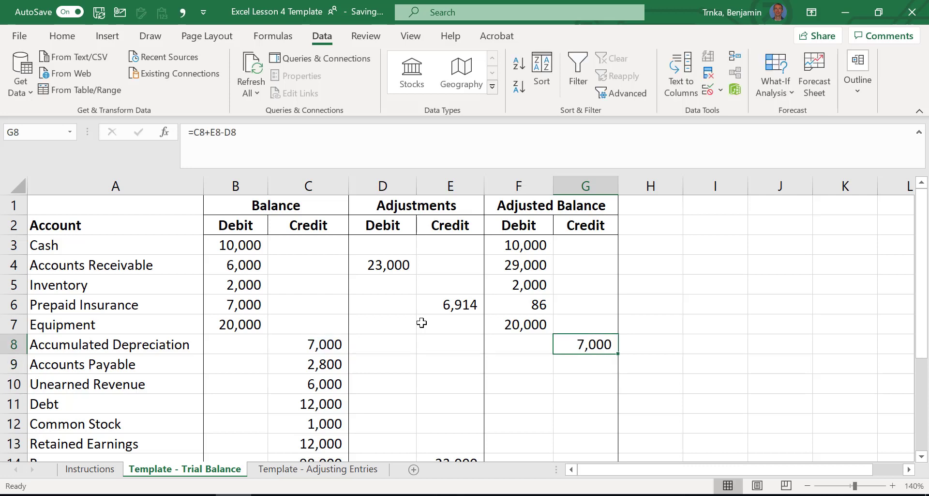
{"action": "key", "text": "shift+Down"}
{"action": "key", "text": "shift+Down"}
{"action": "key", "text": "shift+Down"}
{"action": "key", "text": "shift+Down"}
{"action": "key", "text": "shift+Down"}
{"action": "key", "text": "shift+Down"}
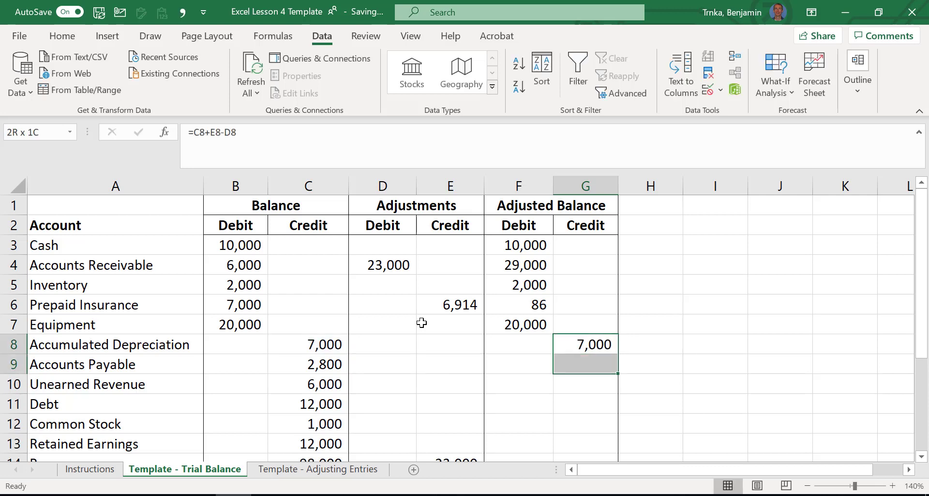
{"action": "scroll", "coordinate": [422, 322], "scroll_direction": "down", "scroll_amount": 1}
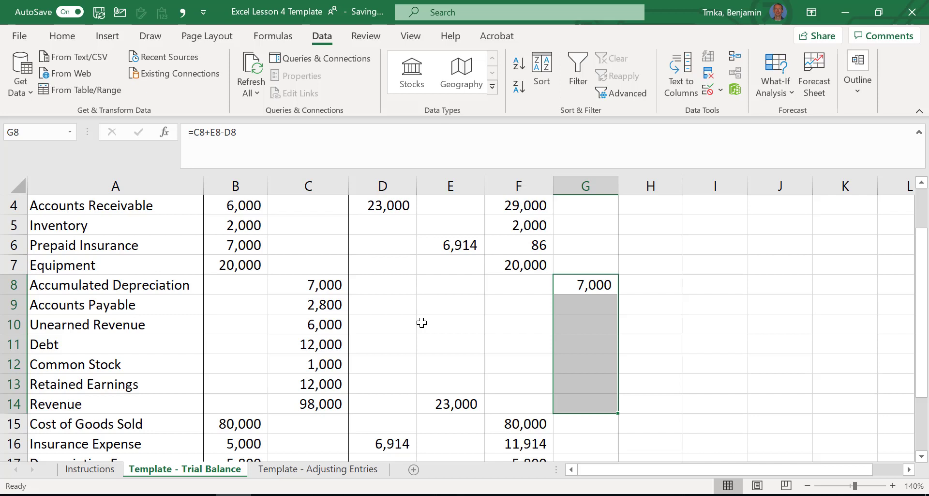
{"action": "key", "text": "ctrl+d"}
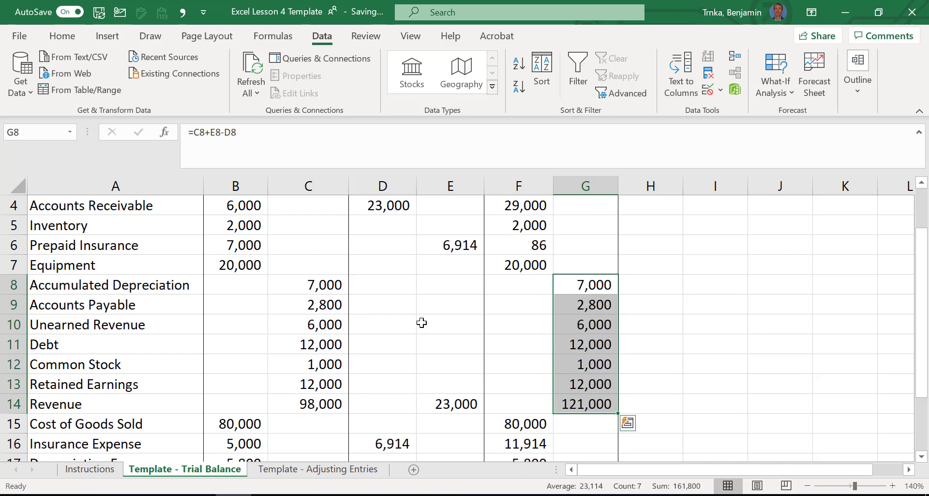
Step: Check the adjusted credit total in G19 against the adjusted debit total in the Total row
{"action": "key", "text": "Down"}
{"action": "key", "text": "Down"}
{"action": "key", "text": "Down"}
{"action": "key", "text": "Down"}
{"action": "key", "text": "Down"}
{"action": "key", "text": "Down"}
{"action": "key", "text": "Down"}
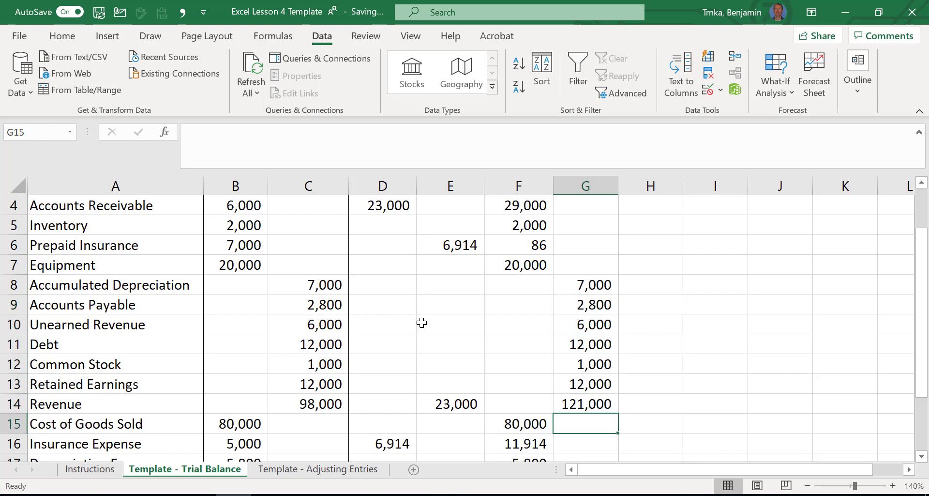
{"action": "key", "text": "Down"}
{"action": "key", "text": "Down"}
{"action": "key", "text": "Down"}
{"action": "key", "text": "Down"}
{"action": "key", "text": "Down"}
{"action": "key", "text": "Up"}
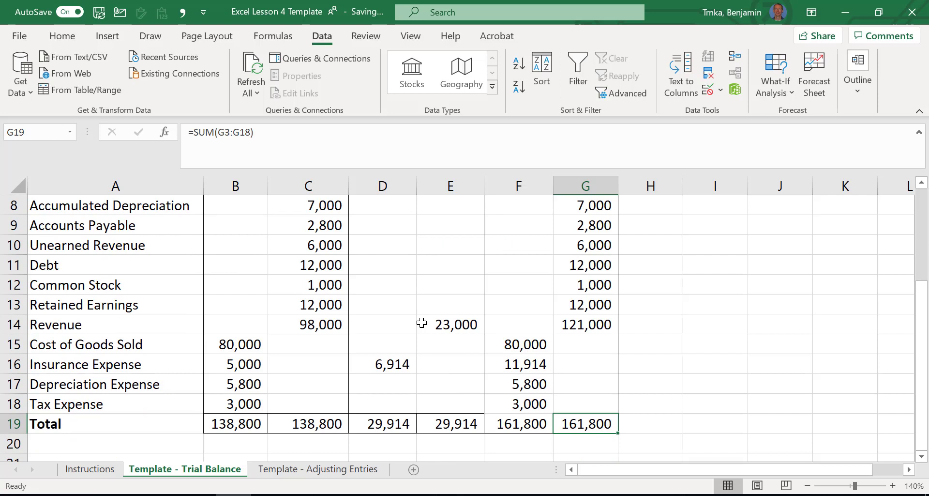
Step: Set the Accounts Receivable debit amount in C3 of Template - Adjusting Entries to 10,000,000 as a test
{"action": "key", "text": "ctrl+Page_Down"}
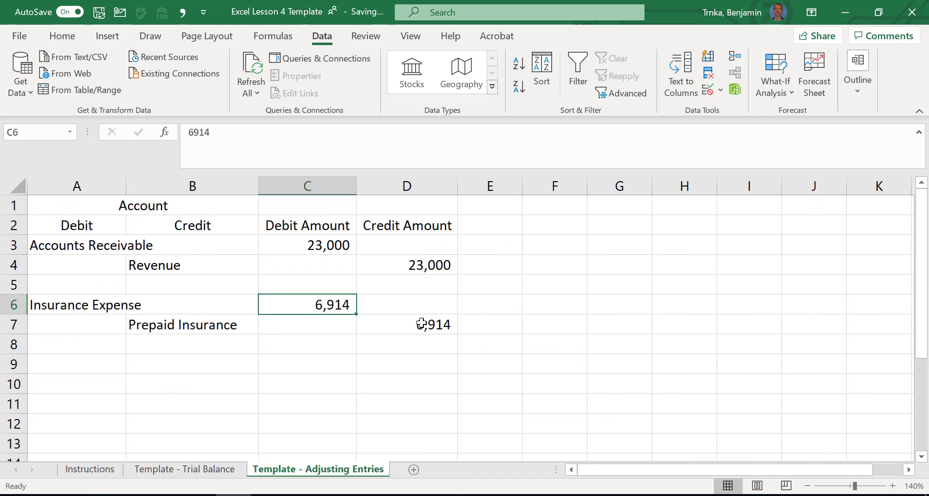
{"action": "key", "text": "Up"}
{"action": "key", "text": "Up"}
{"action": "key", "text": "Up"}
{"action": "type", "text": "1"}
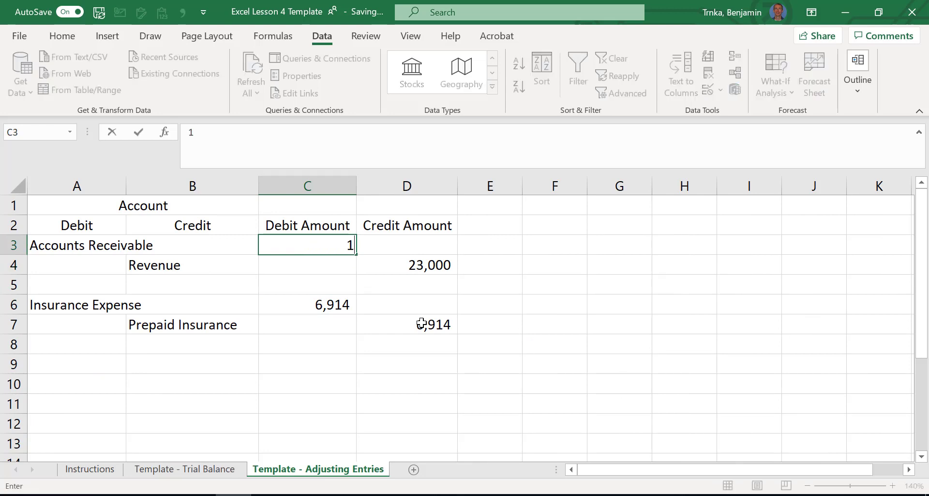
{"action": "type", "text": "0000000"}
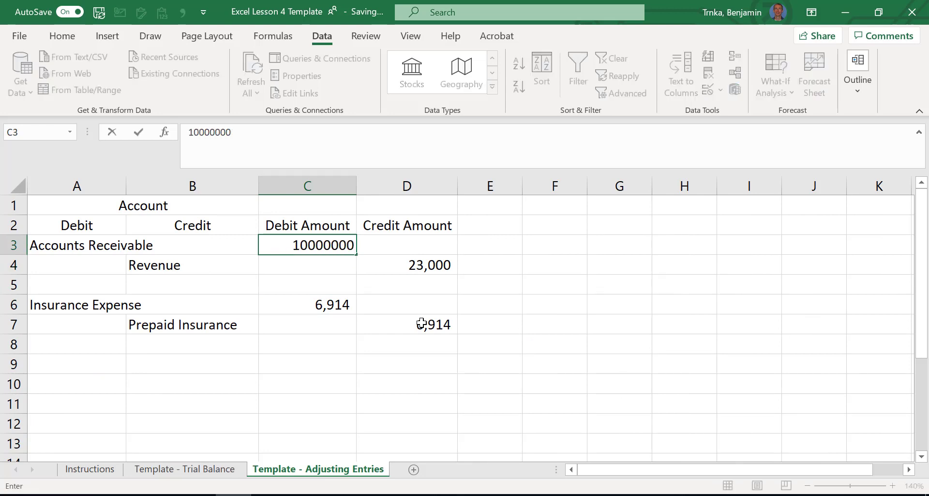
{"action": "key", "text": "Return"}
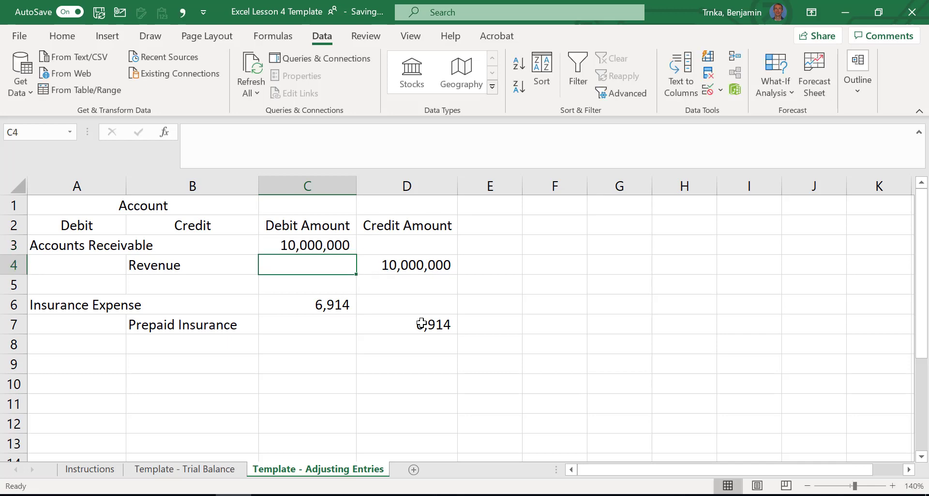
Step: Examine on Template - Trial Balance how the test adjustment carries into Accounts Receivable, Revenue and the Total row
{"action": "key", "text": "ctrl+Page_Up"}
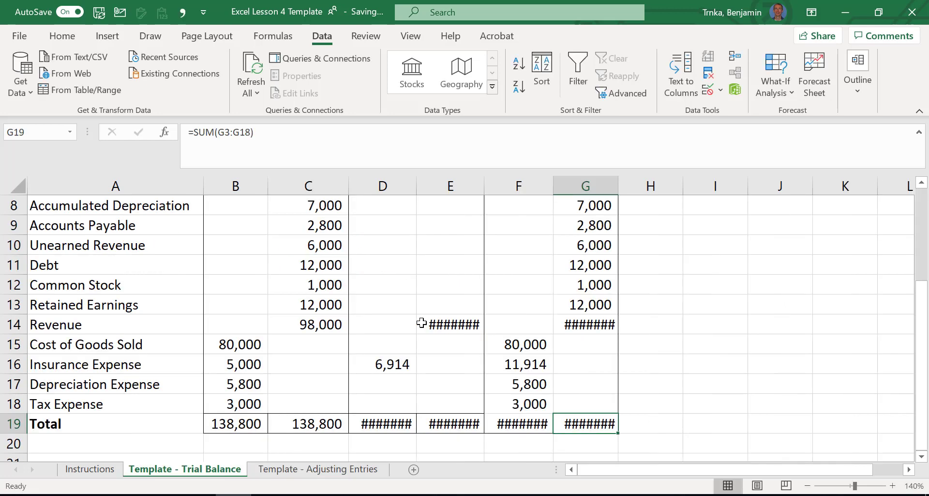
{"action": "key", "text": "Up"}
{"action": "key", "text": "Up"}
{"action": "key", "text": "Up"}
{"action": "key", "text": "Up"}
{"action": "key", "text": "Up"}
{"action": "key", "text": "Up"}
{"action": "key", "text": "Up"}
{"action": "key", "text": "Up"}
{"action": "key", "text": "Up"}
{"action": "key", "text": "Up"}
{"action": "key", "text": "Up"}
{"action": "key", "text": "Up"}
{"action": "key", "text": "Up"}
{"action": "key", "text": "Up"}
{"action": "key", "text": "Up"}
{"action": "key", "text": "Up"}
{"action": "key", "text": "Up"}
{"action": "key", "text": "Up"}
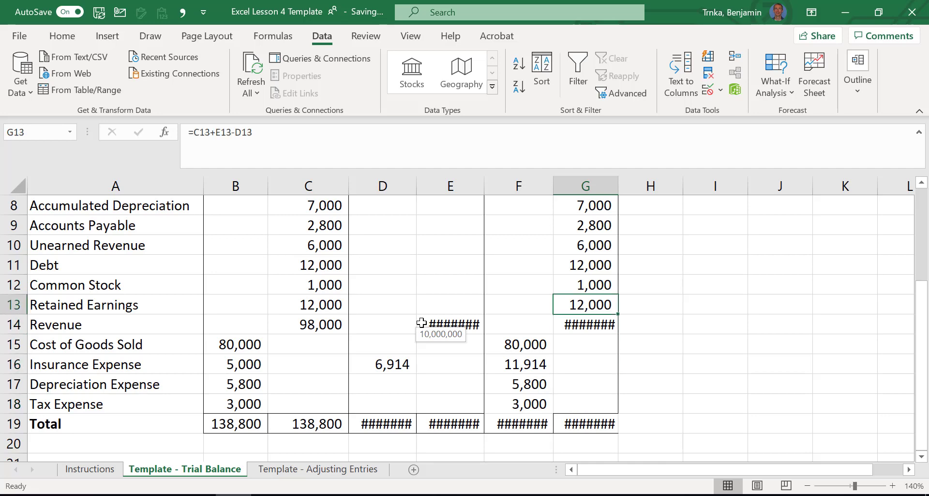
{"action": "key", "text": "Left"}
{"action": "key", "text": "Left"}
{"action": "key", "text": "Down"}
{"action": "key", "text": "Down"}
{"action": "key", "text": "Down"}
{"action": "key", "text": "Right"}
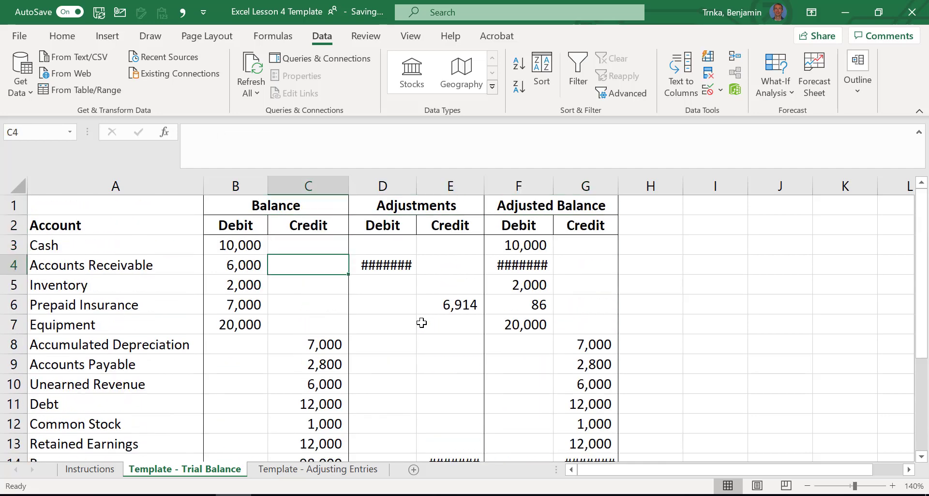
{"action": "key", "text": "Right"}
{"action": "key", "text": "Right"}
{"action": "key", "text": "Right"}
{"action": "key", "text": "Right"}
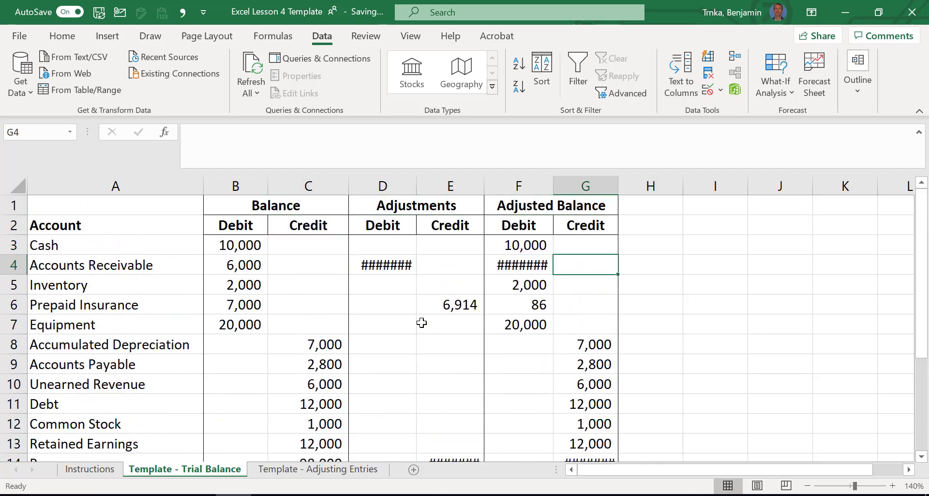
{"action": "key", "text": "Down"}
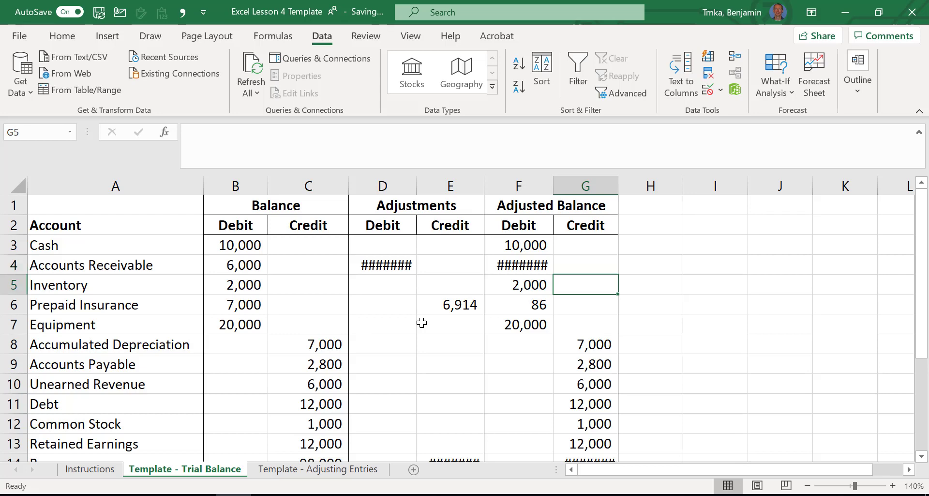
{"action": "key", "text": "Down"}
{"action": "key", "text": "Down"}
{"action": "key", "text": "Down"}
{"action": "key", "text": "Down"}
{"action": "key", "text": "Down"}
{"action": "key", "text": "Down"}
{"action": "key", "text": "Down"}
{"action": "key", "text": "Down"}
{"action": "key", "text": "Down"}
{"action": "key", "text": "Down"}
{"action": "key", "text": "Down"}
{"action": "key", "text": "Down"}
{"action": "key", "text": "Down"}
{"action": "key", "text": "Down"}
{"action": "key", "text": "Down"}
{"action": "key", "text": "Down"}
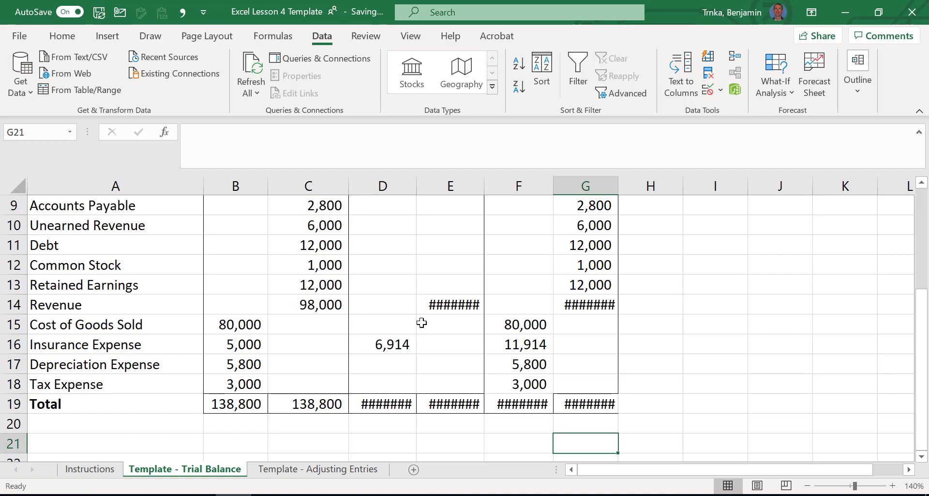
Step: Autofit the width of all columns on the Template - Trial Balance sheet
{"action": "key", "text": "ctrl+a"}
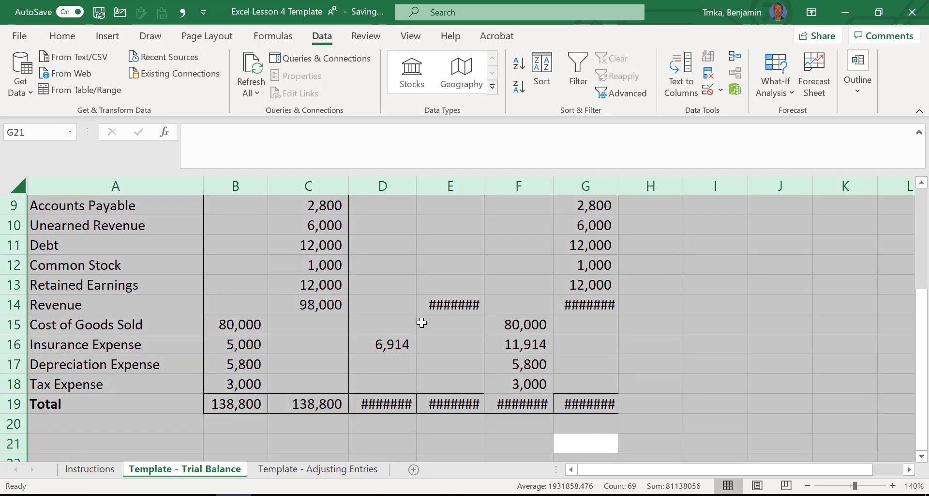
{"action": "double_click", "coordinate": [487, 180]}
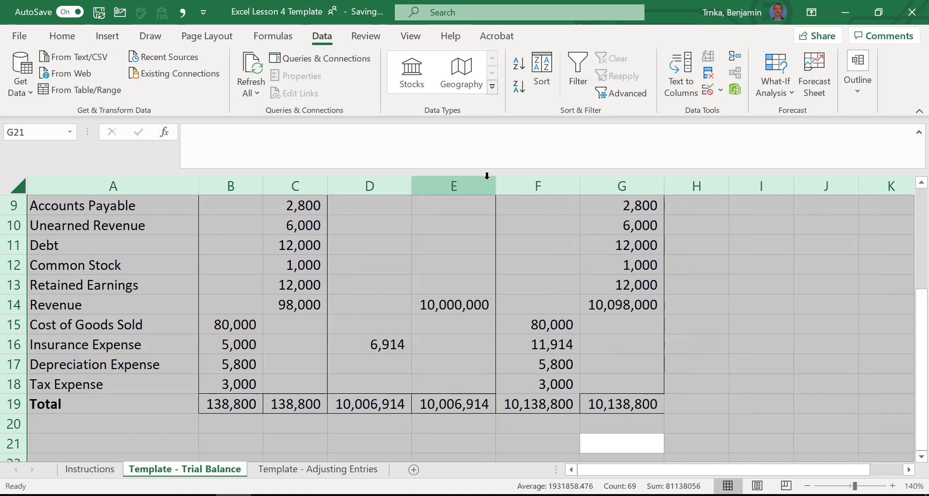
{"action": "left_click", "coordinate": [628, 386]}
Step: Review the adjustments and adjusted balances from the Total row up to the Accounts Receivable row
{"action": "key", "text": "Left"}
{"action": "key", "text": "Left"}
{"action": "key", "text": "Left"}
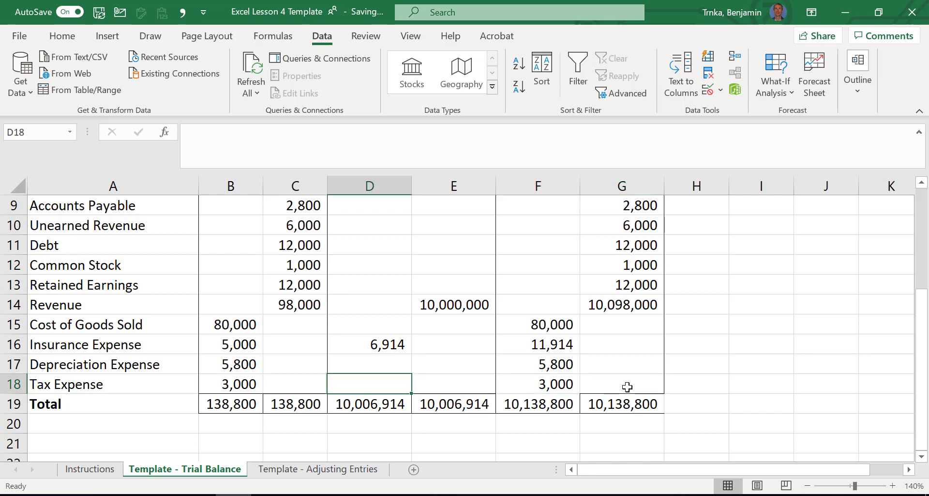
{"action": "key", "text": "Down"}
{"action": "key", "text": "Up"}
{"action": "key", "text": "Up"}
{"action": "key", "text": "Up"}
{"action": "key", "text": "Up"}
{"action": "key", "text": "Up"}
{"action": "key", "text": "Up"}
{"action": "key", "text": "Up"}
{"action": "key", "text": "Up"}
{"action": "key", "text": "Up"}
{"action": "key", "text": "Up"}
{"action": "key", "text": "Up"}
{"action": "key", "text": "Up"}
{"action": "key", "text": "Up"}
{"action": "key", "text": "Up"}
{"action": "key", "text": "Up"}
{"action": "key", "text": "Up"}
{"action": "key", "text": "Up"}
{"action": "key", "text": "Up"}
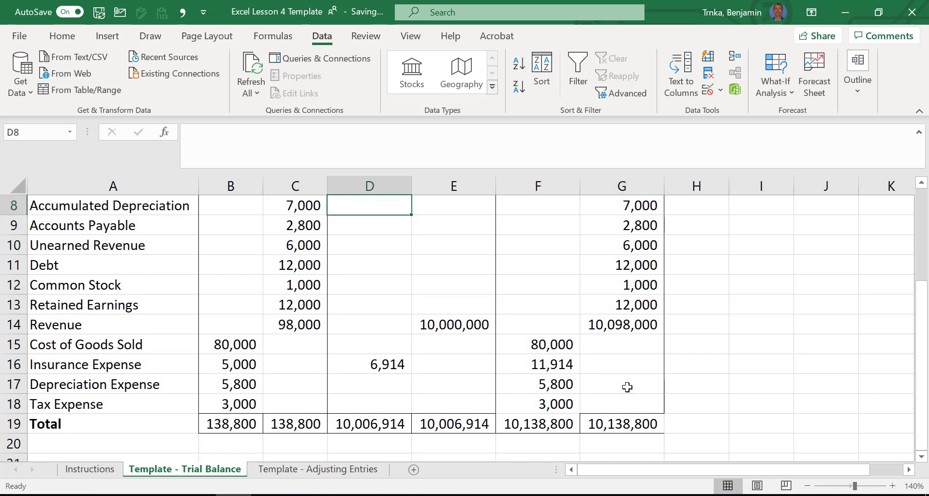
{"action": "key", "text": "Right"}
{"action": "key", "text": "Right"}
{"action": "key", "text": "Right"}
{"action": "key", "text": "Right"}
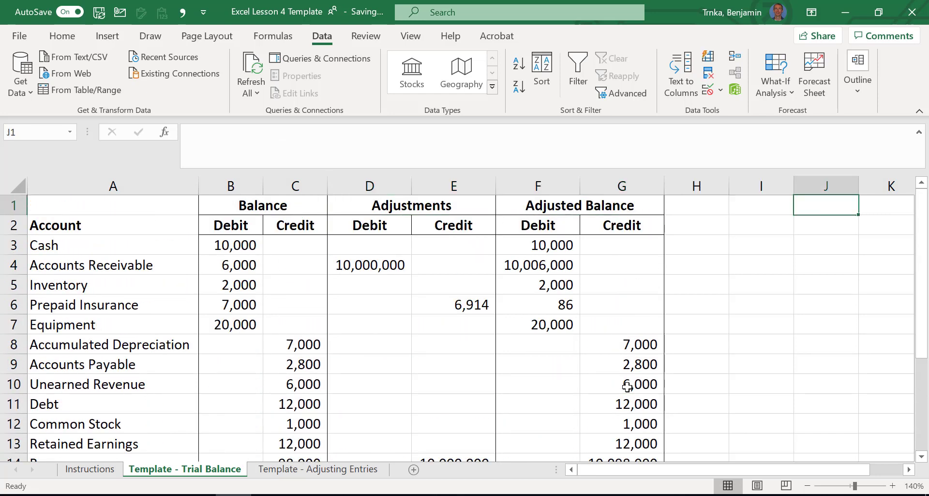
{"action": "key", "text": "Left"}
{"action": "key", "text": "Left"}
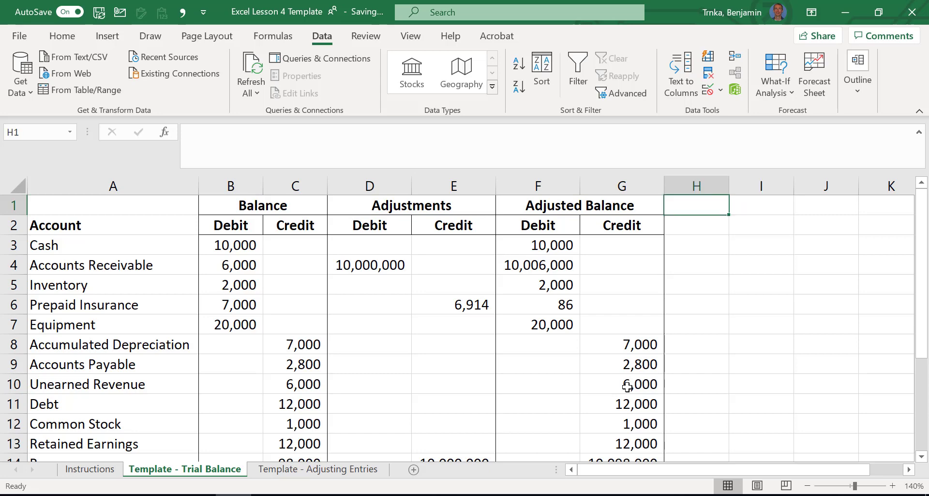
Step: Restore the Accounts Receivable debit amount in C3 of Template - Adjusting Entries to 23,000 and return to the Instructions sheet
{"action": "key", "text": "ctrl+Page_Down"}
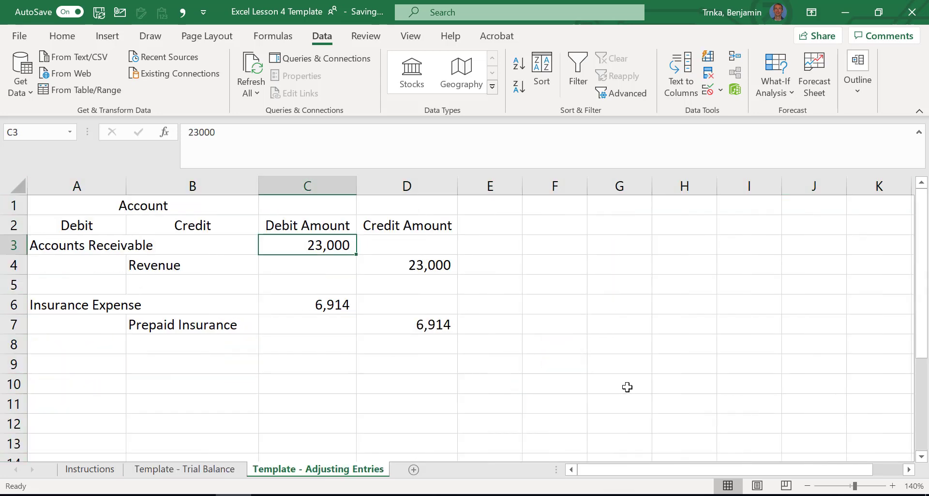
{"action": "key", "text": "Up"}
{"action": "key", "text": "Up"}
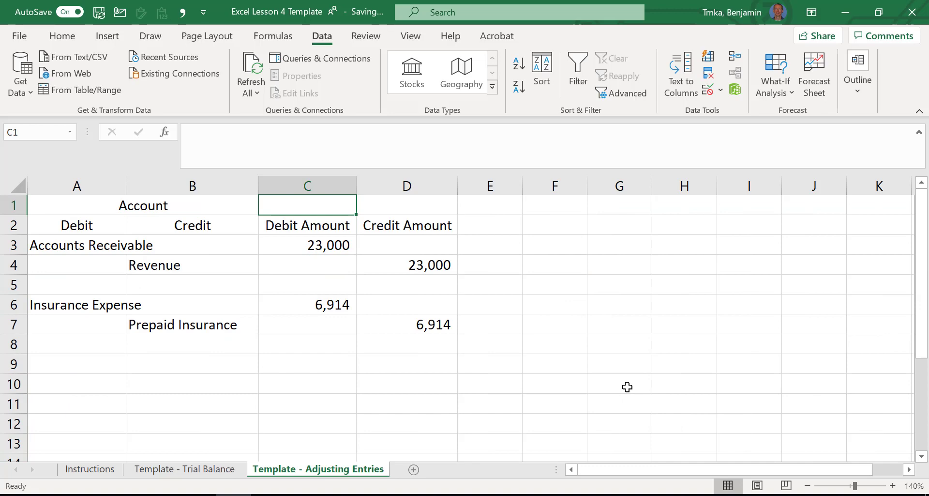
{"action": "key", "text": "ctrl+Page_Up"}
{"action": "key", "text": "ctrl+Page_Up"}
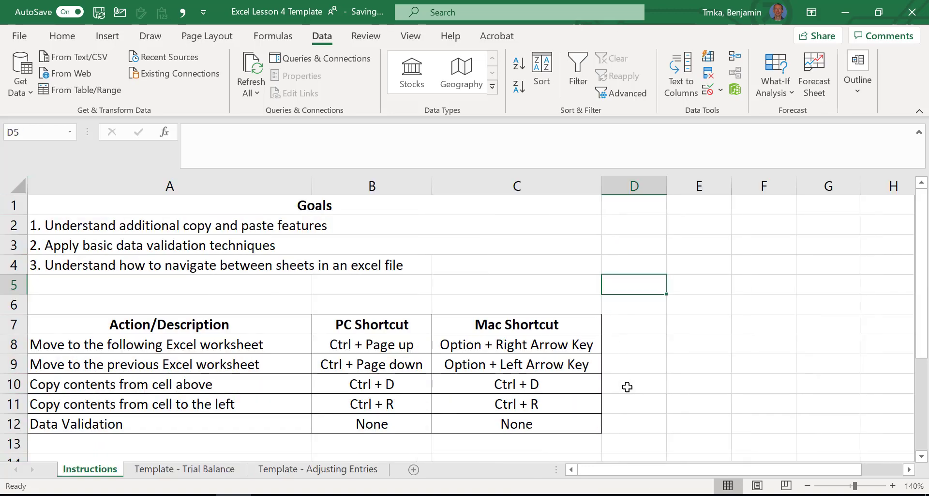